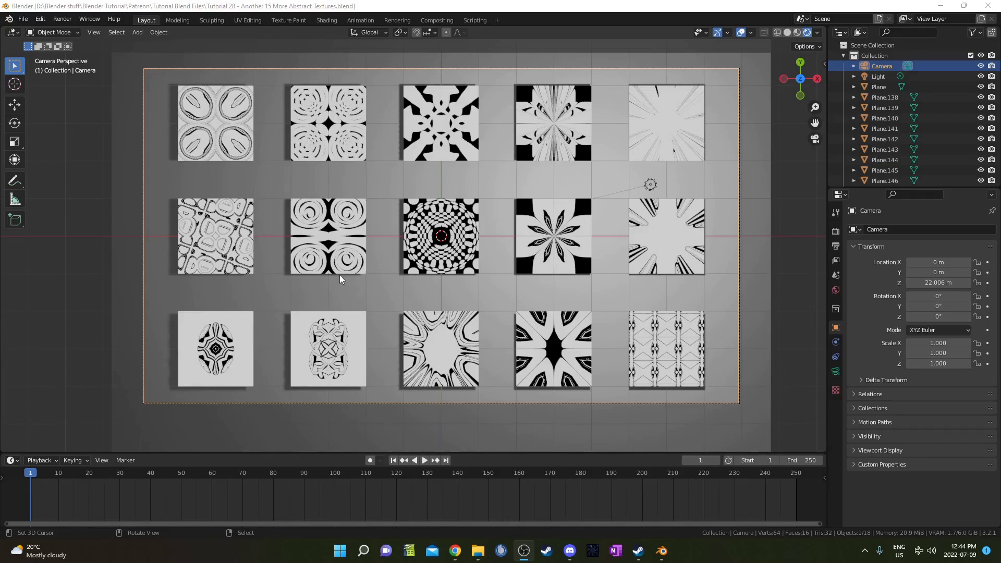
Duplicate the scene camera in place and make the copy the active camera.
left_click(210, 359)
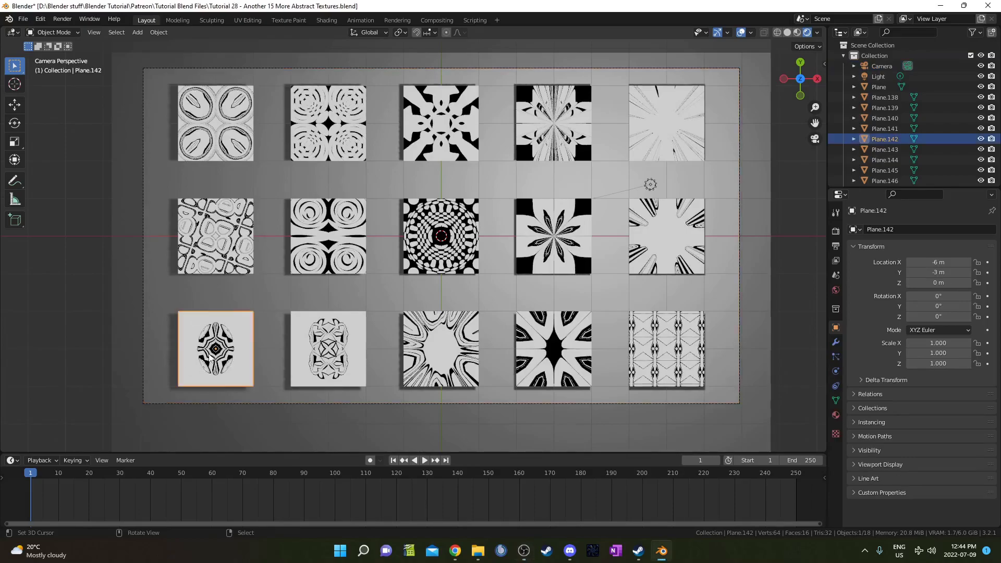
scroll(308, 350, "up", 6)
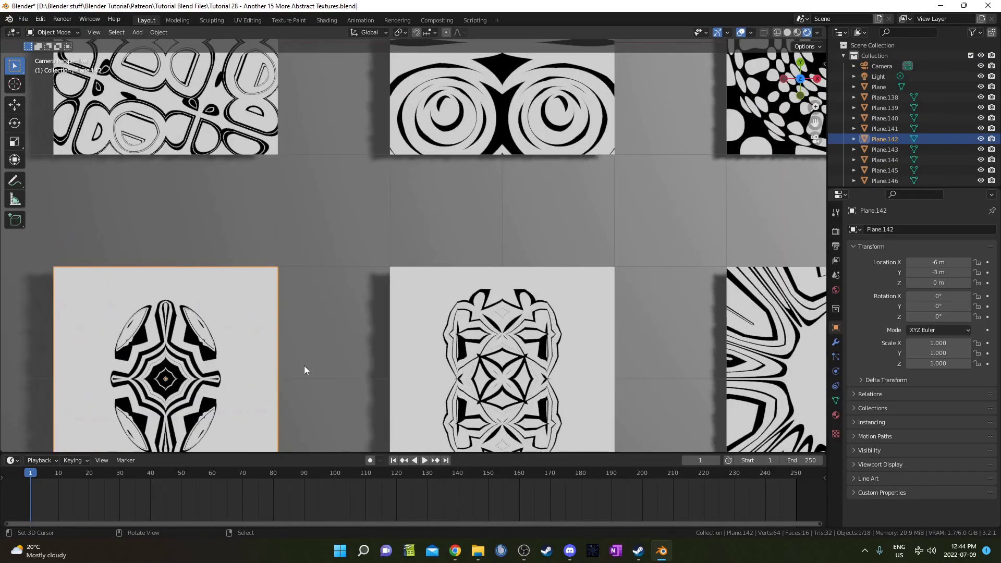
middle_click_drag(305, 365, 525, 211, "shift")
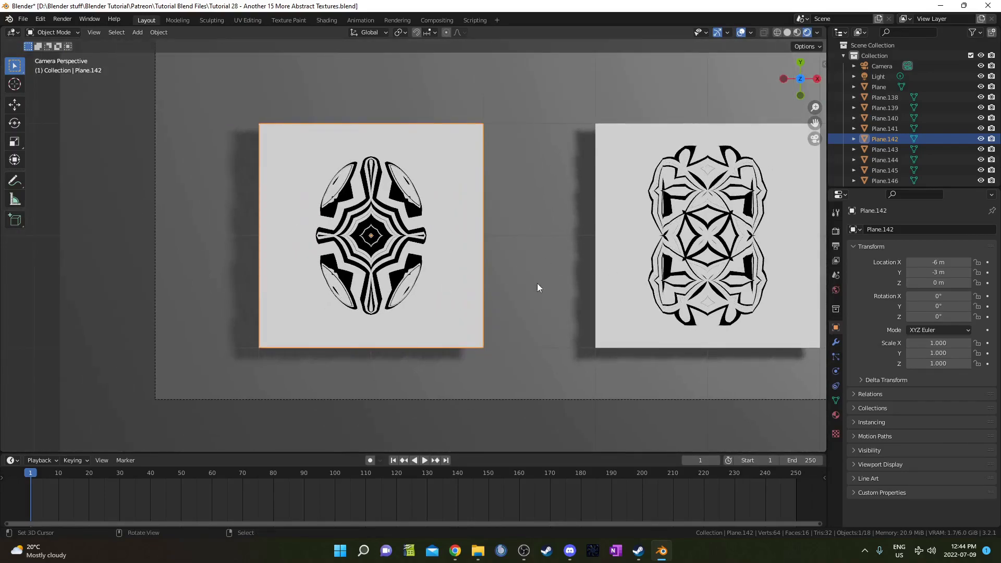
left_click(887, 65)
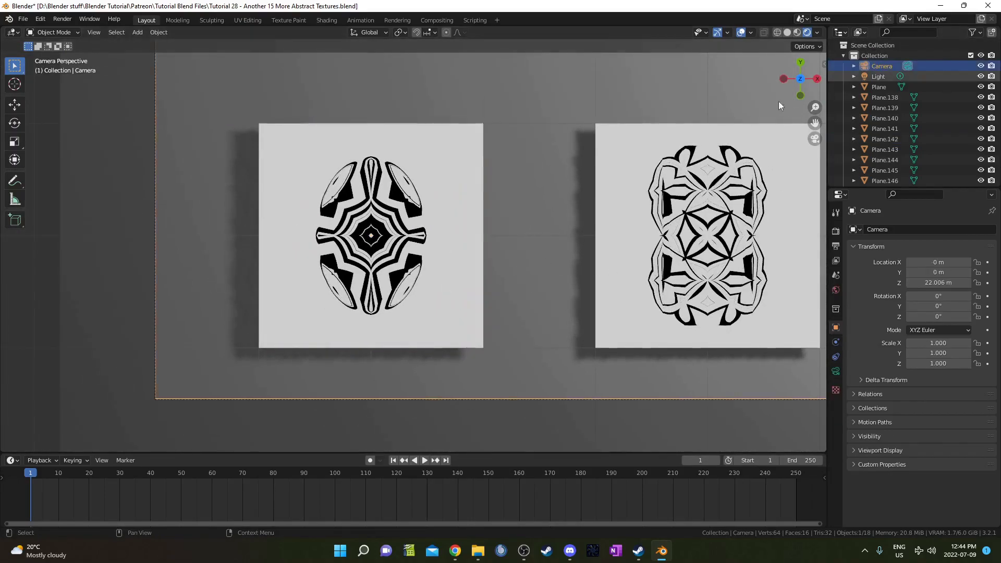
key("shift+d")
key("Escape")
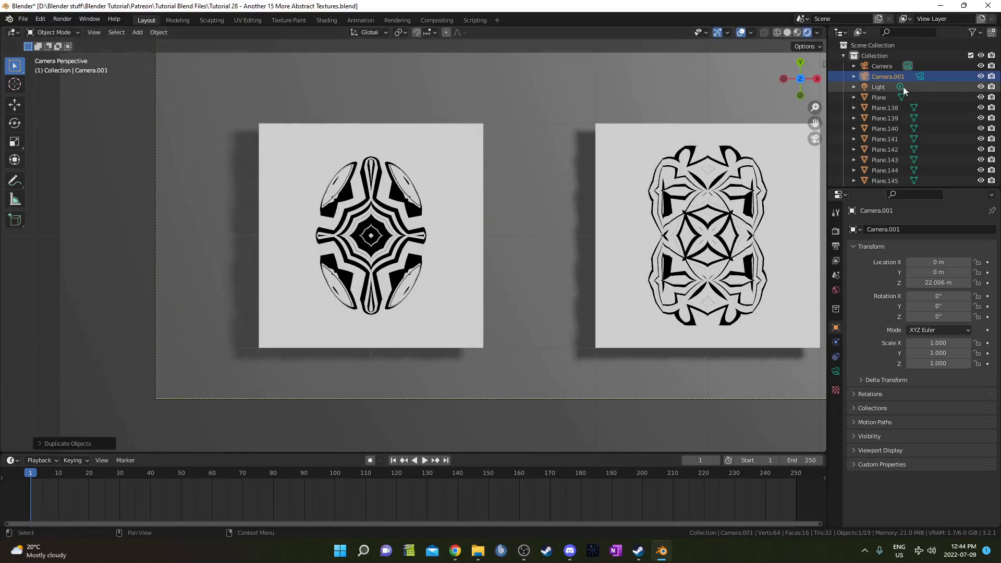
left_click(921, 77)
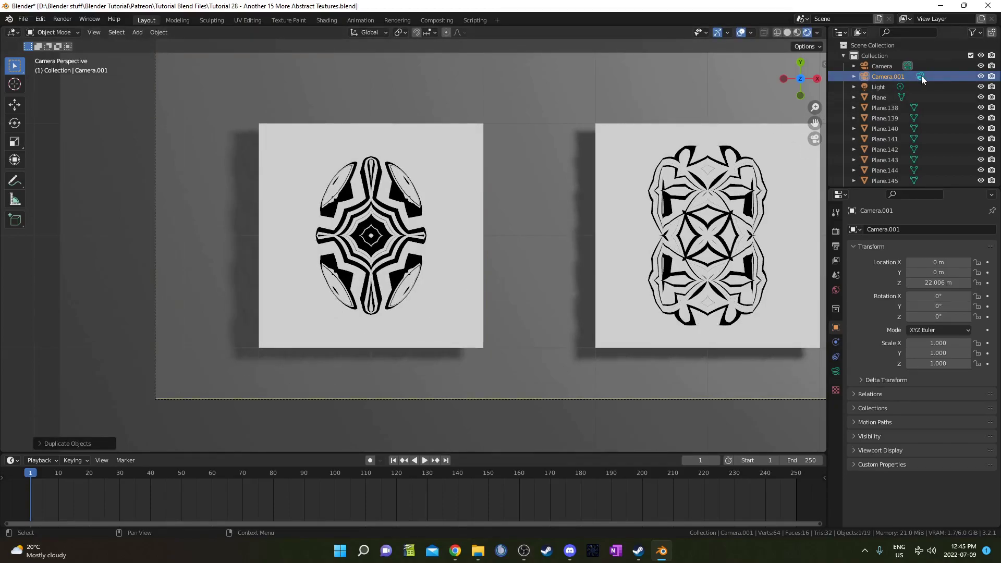
Centre the view on the lower-left oval pattern plane and align the new camera to that view.
left_click(370, 256)
scroll(370, 256, "up", 8)
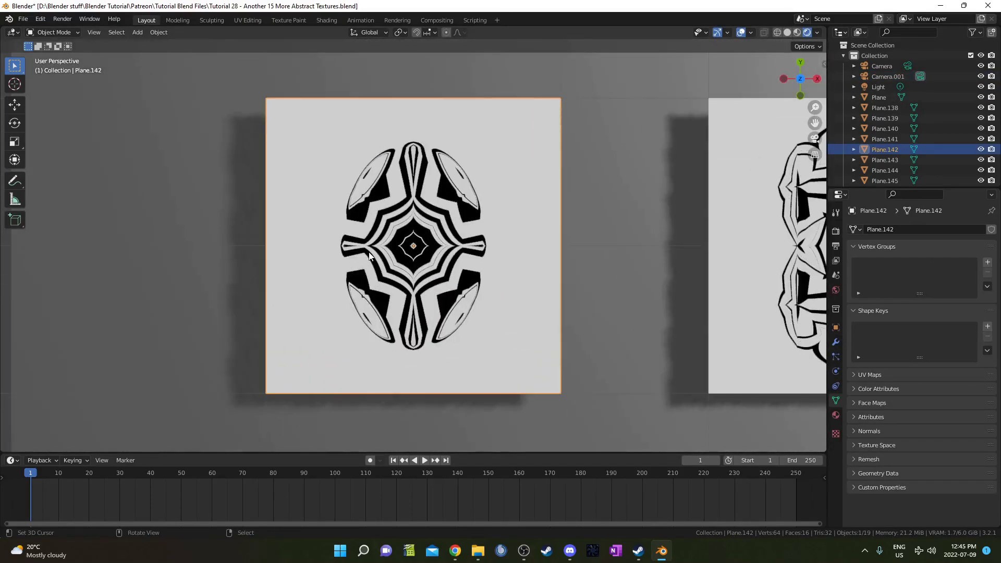
scroll(441, 232, "down", 6)
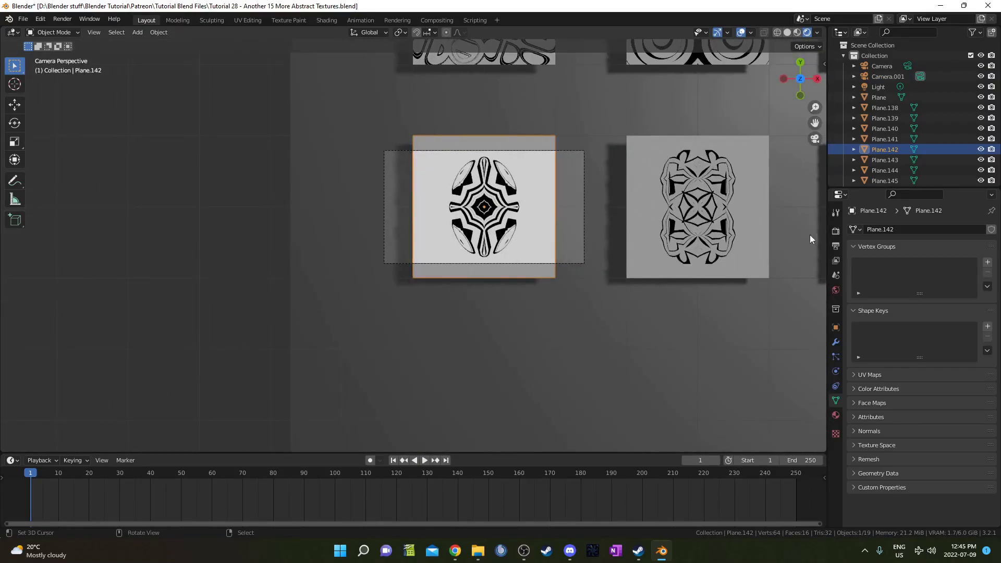
Set the output resolution's X value to 1080 px to get a square frame.
left_click(836, 246)
left_click(836, 231)
left_click(836, 246)
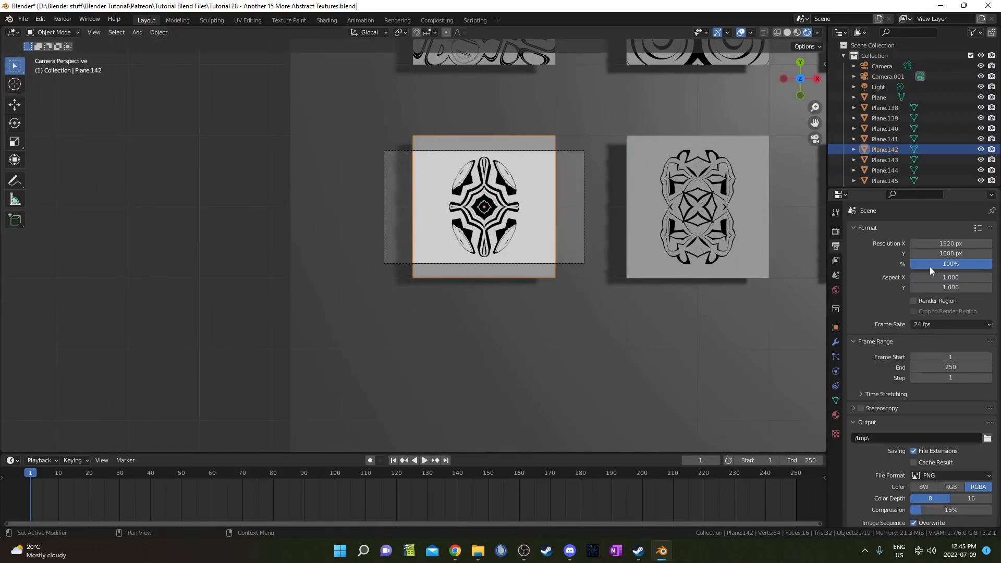
left_click(944, 244)
type("1080")
key("Return")
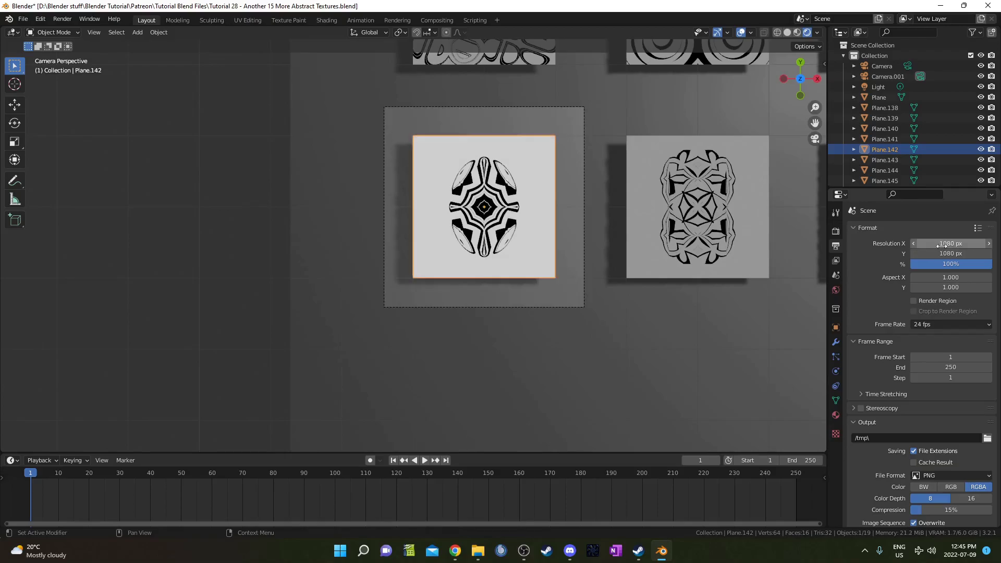
Move the new camera along its local Z axis until the pattern plane fills the camera frame exactly.
left_click(508, 309)
key("g")
key("z")
key("z")
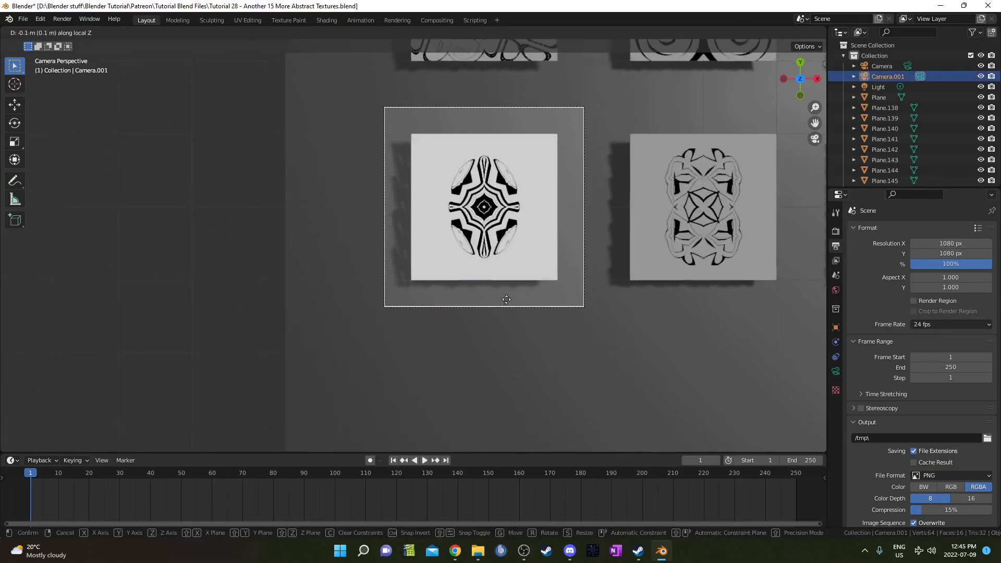
left_click(493, 239)
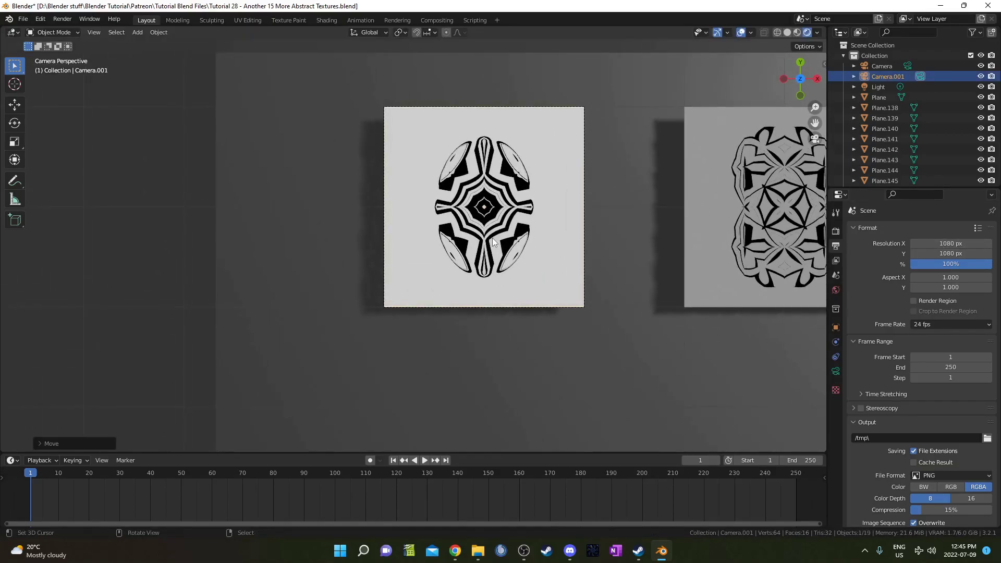
scroll(493, 260, "up", 2)
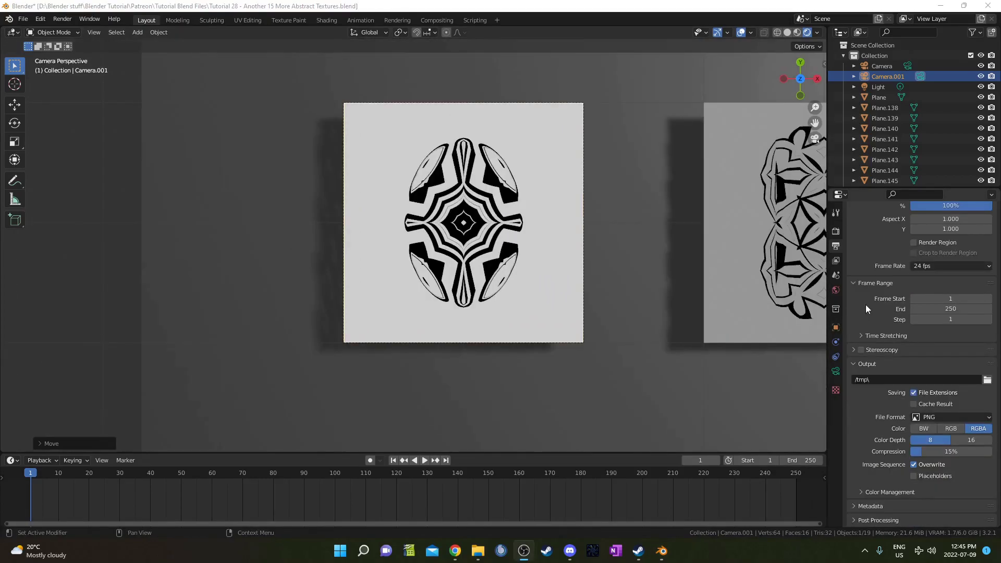
Set the output file format to JPEG and expand the output's Color Management settings.
left_click(949, 415)
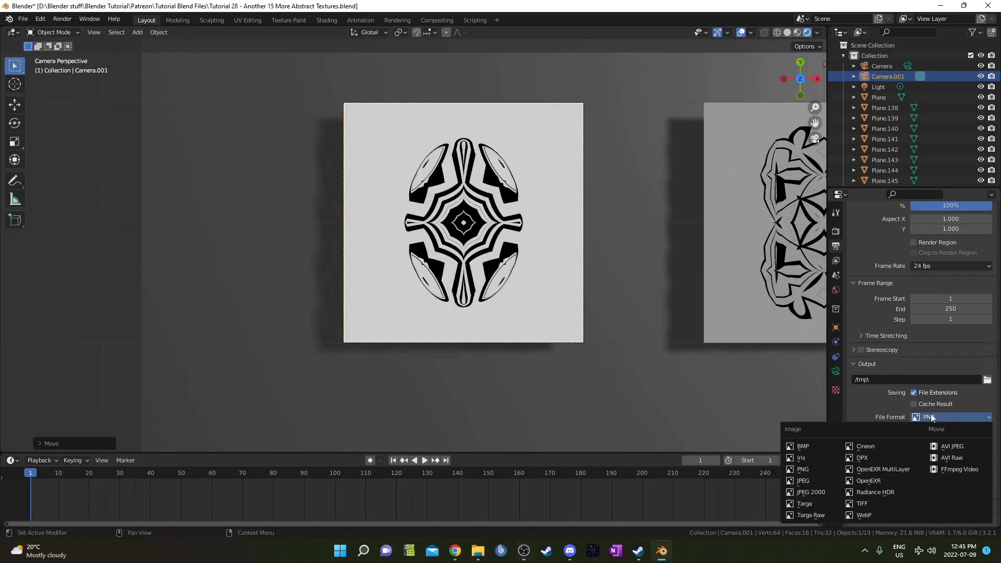
left_click(809, 481)
left_click(886, 493)
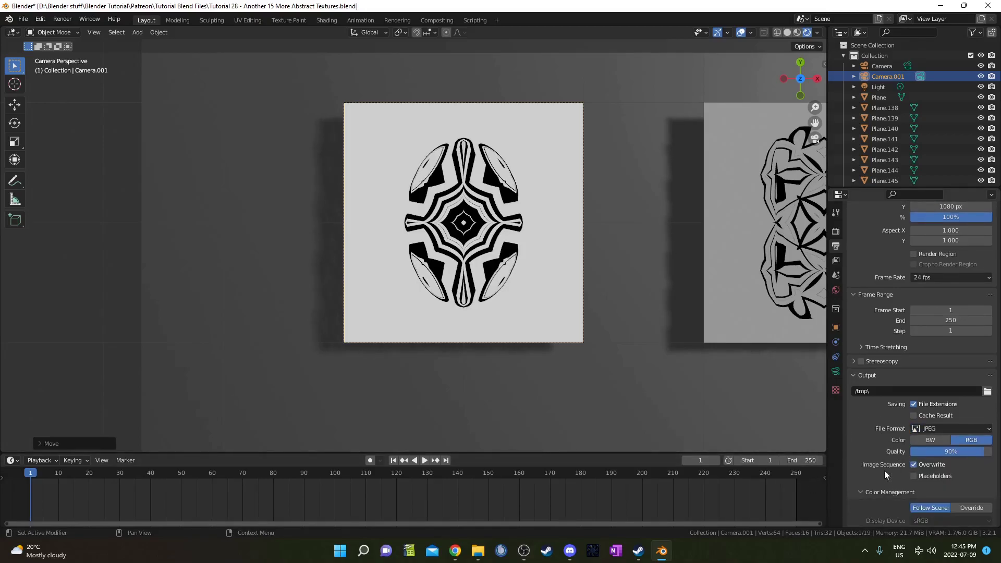
Override the output color management with the Standard view transform and render the image.
scroll(885, 469, "down", 5)
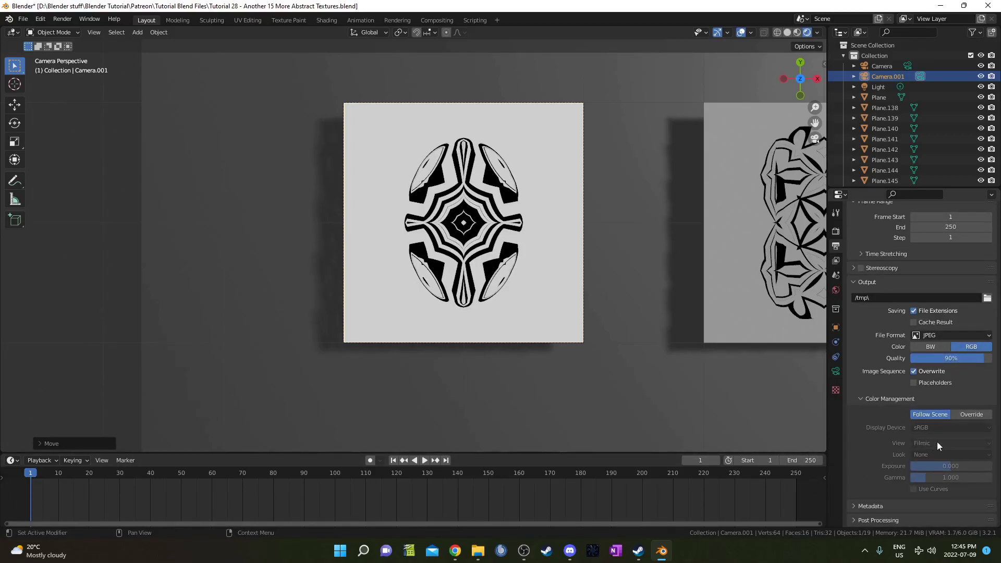
left_click(963, 415)
left_click(942, 442)
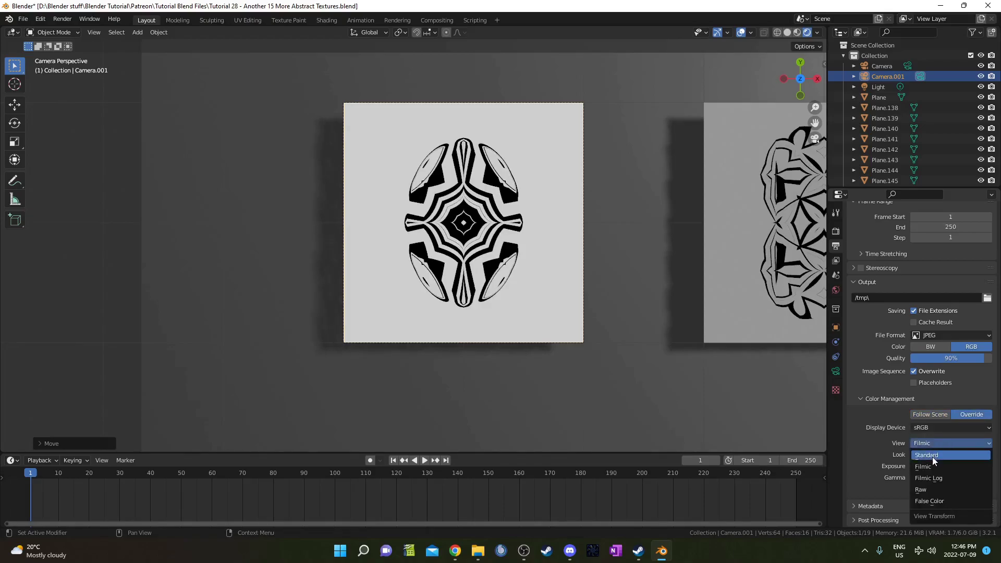
left_click(932, 457)
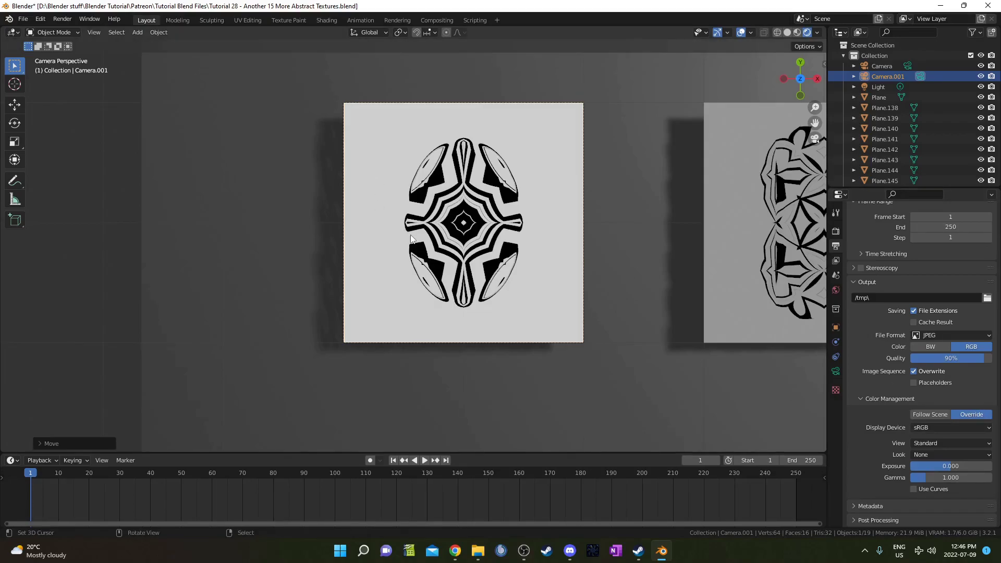
key("F12")
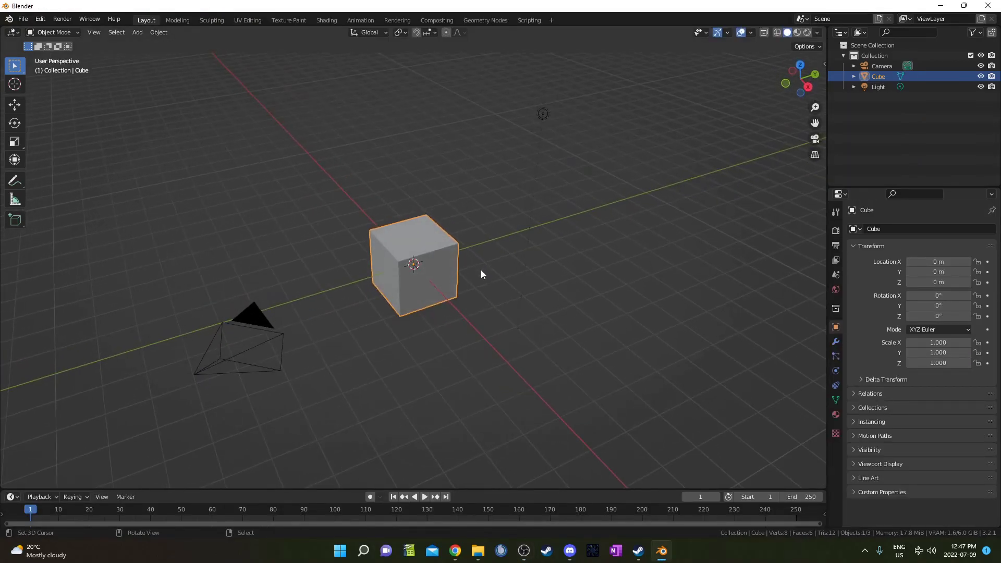
Delete the default cube in the new scene and add a mesh plane at the origin.
key("x")
left_click(481, 270)
key("shift+a")
mouse_move(480, 270)
left_click(527, 270)
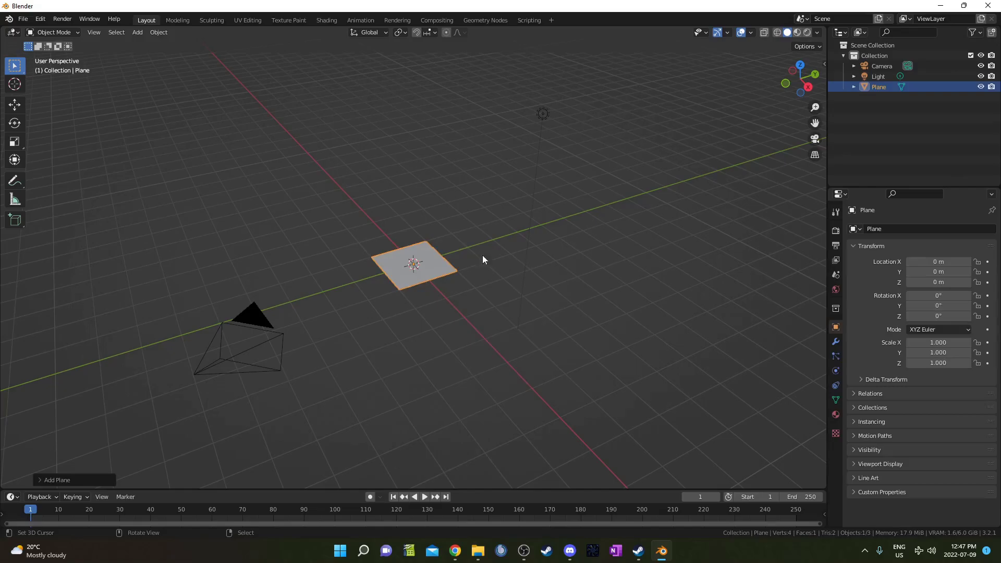
Turn the Outliner area into a 3D viewport seen from above and the main viewport into a Shader Editor.
left_click(842, 36)
left_click(527, 64)
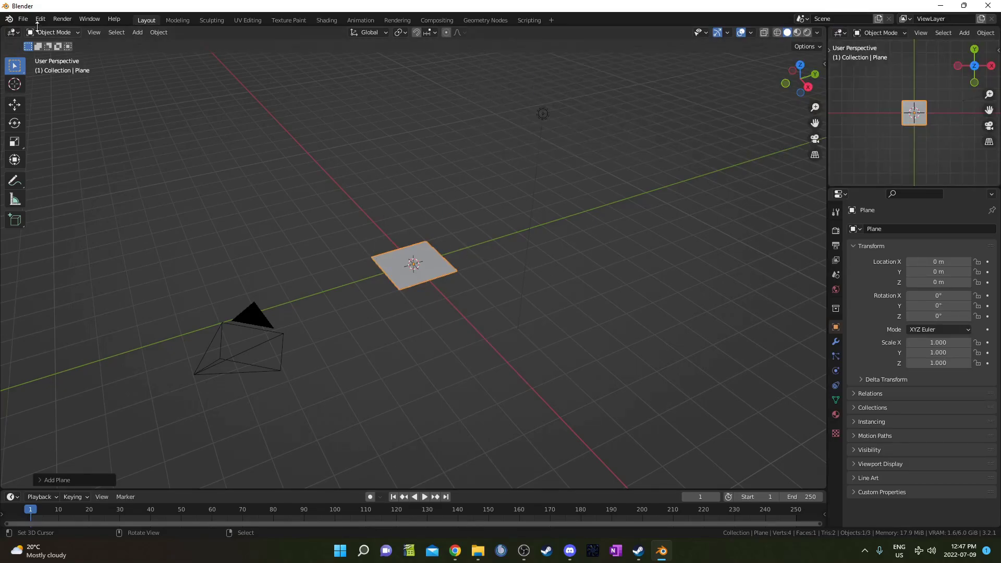
left_click(12, 32)
left_click(42, 133)
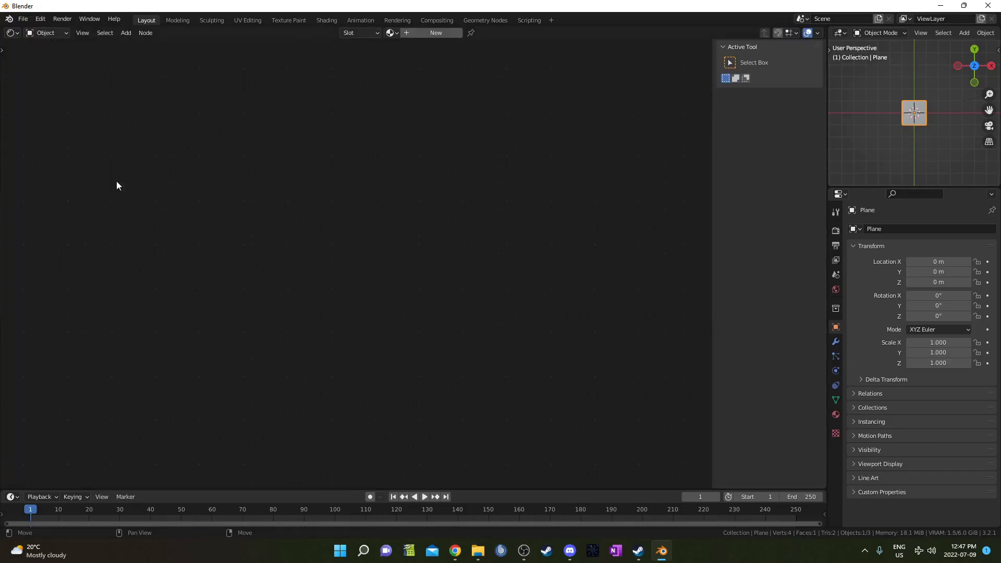
Assign the existing Material to the plane and hide the Shader Editor's sidebar.
left_click(392, 32)
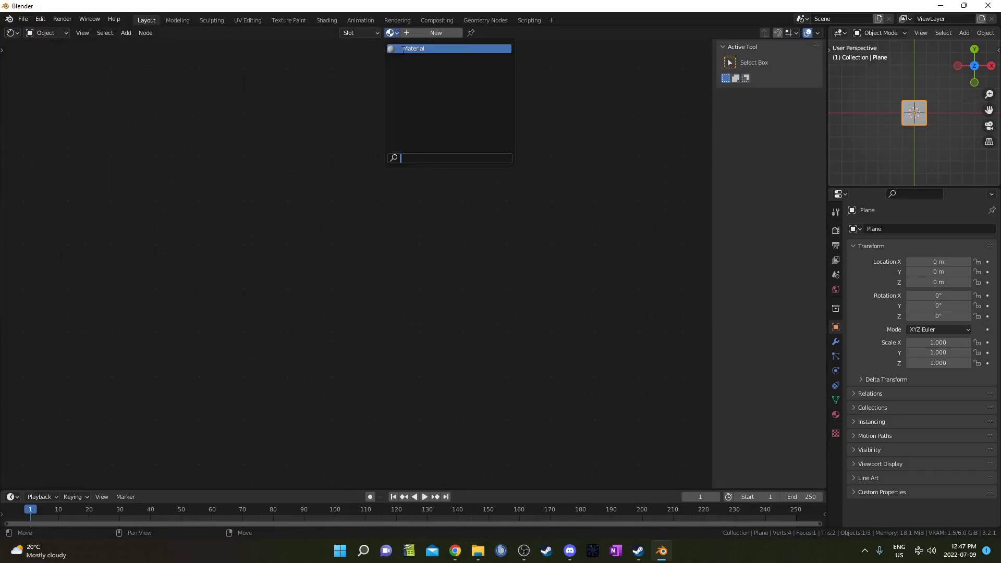
left_click(404, 49)
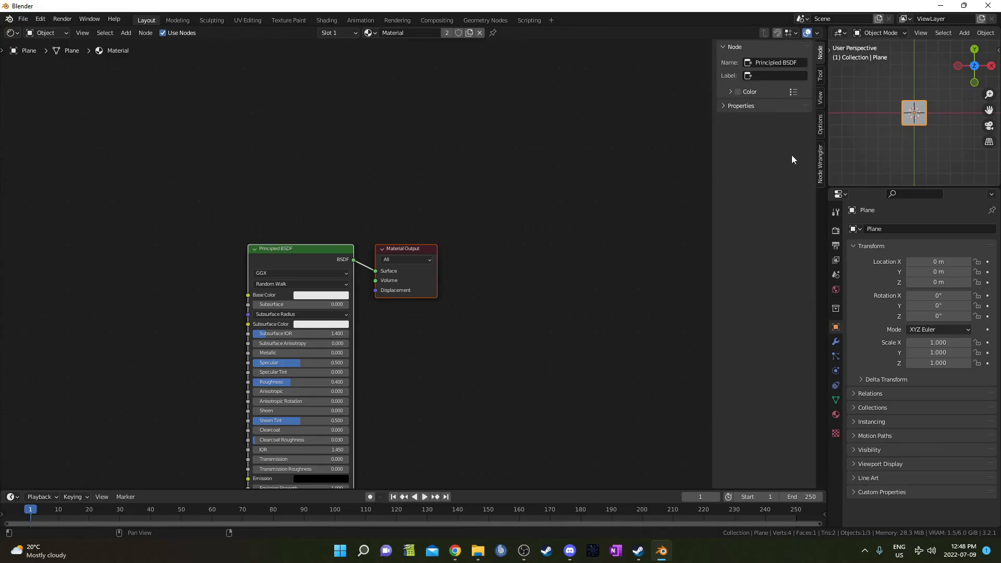
key("n")
Enlarge the small 3D viewport in width and height so the plane can be seen large.
left_click_drag(829, 136, 681, 156)
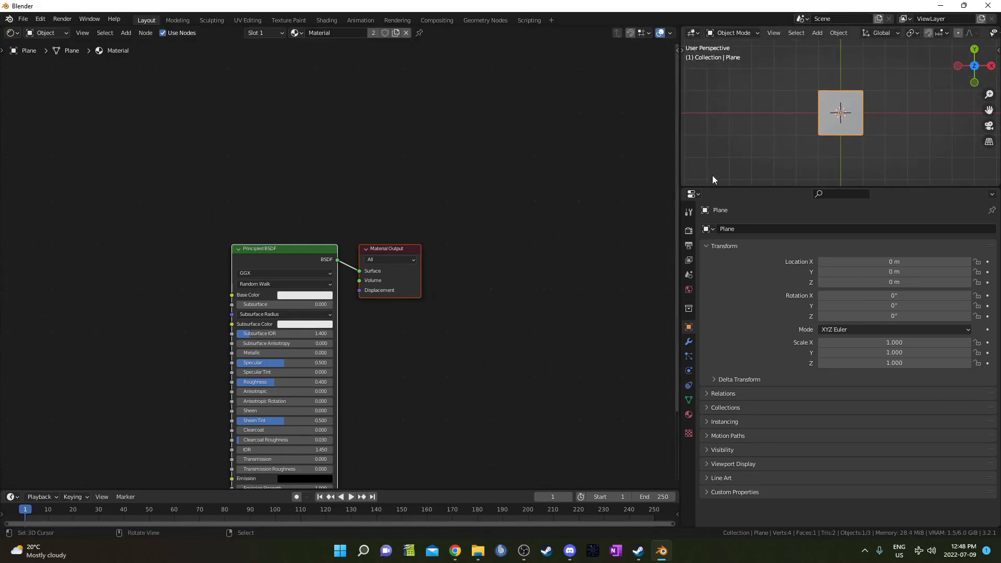
left_click_drag(722, 188, 722, 298)
scroll(796, 255, "up", 4)
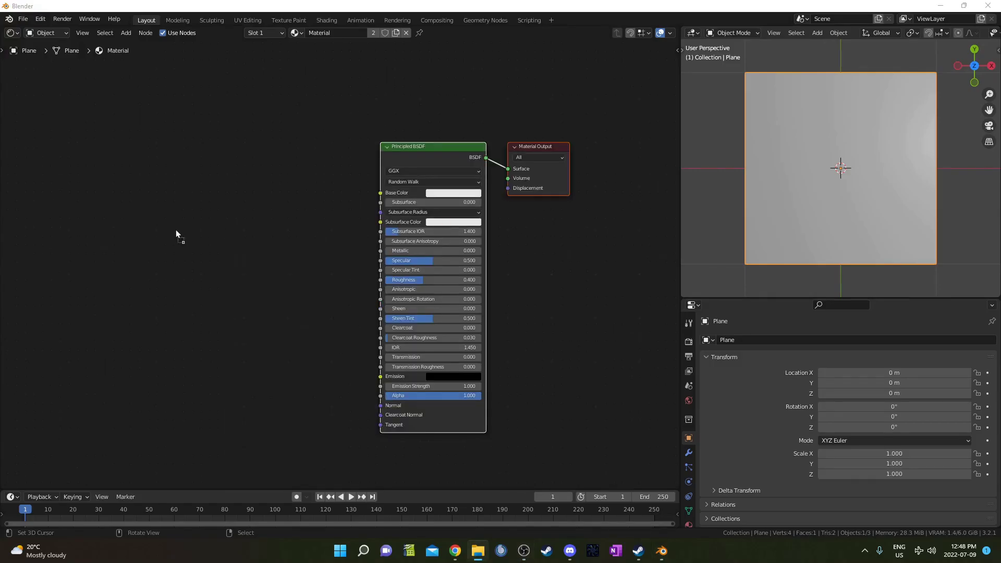
Bring Tile.jpg into the material as an image texture node and preview it on the plane through a Viewer.
left_click_drag(176, 235, 99, 222)
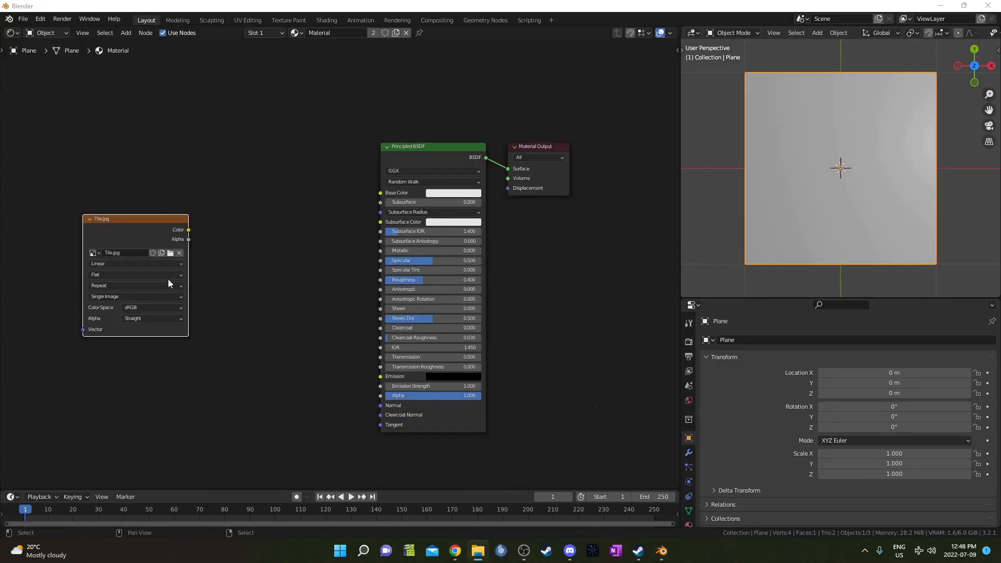
middle_click_drag(127, 234, 223, 198)
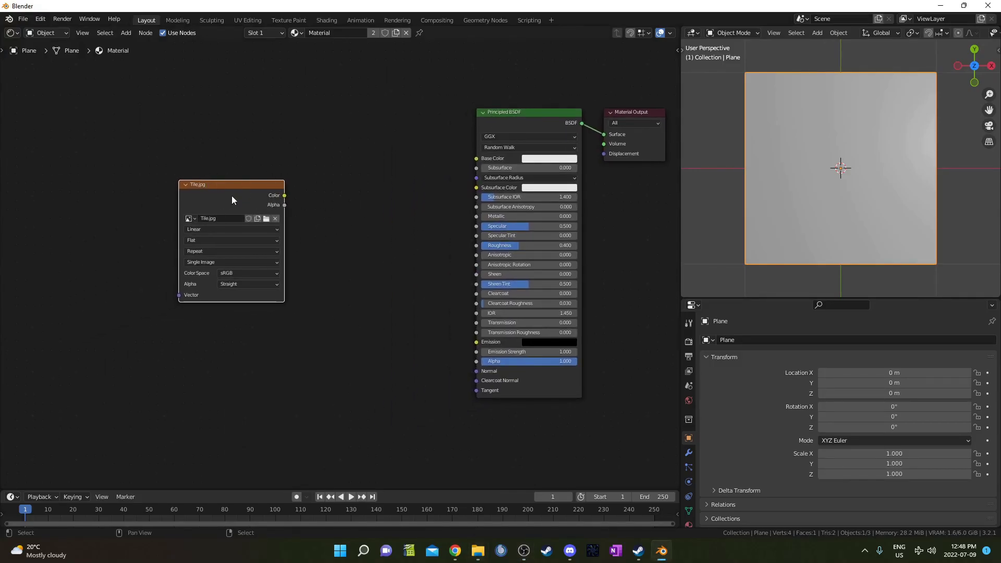
left_click(231, 194, "ctrl+shift")
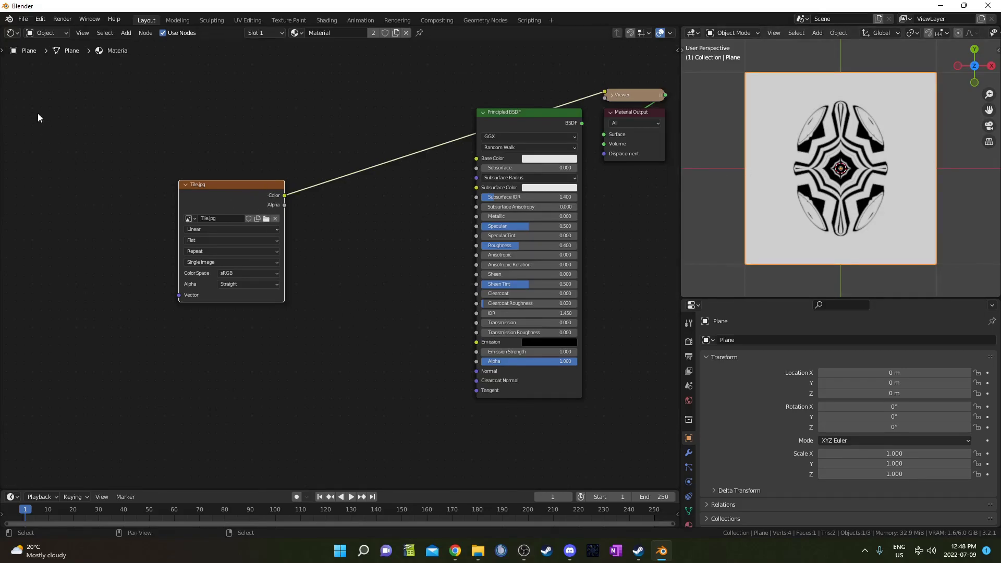
Search the add-on preferences for "node" to check whether Node Wrangler is enabled, and close the preferences.
left_click(42, 21)
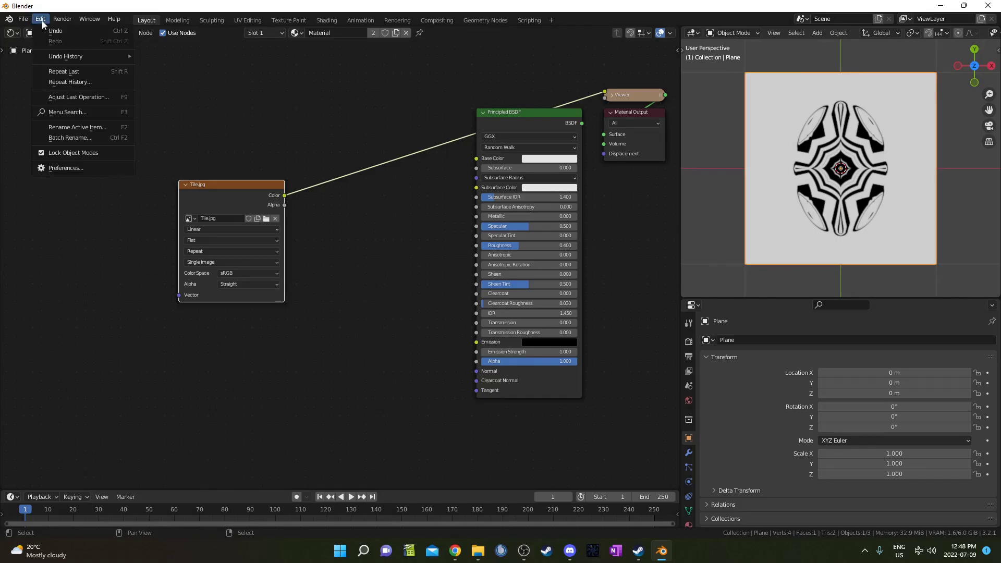
left_click(67, 168)
left_click(37, 133)
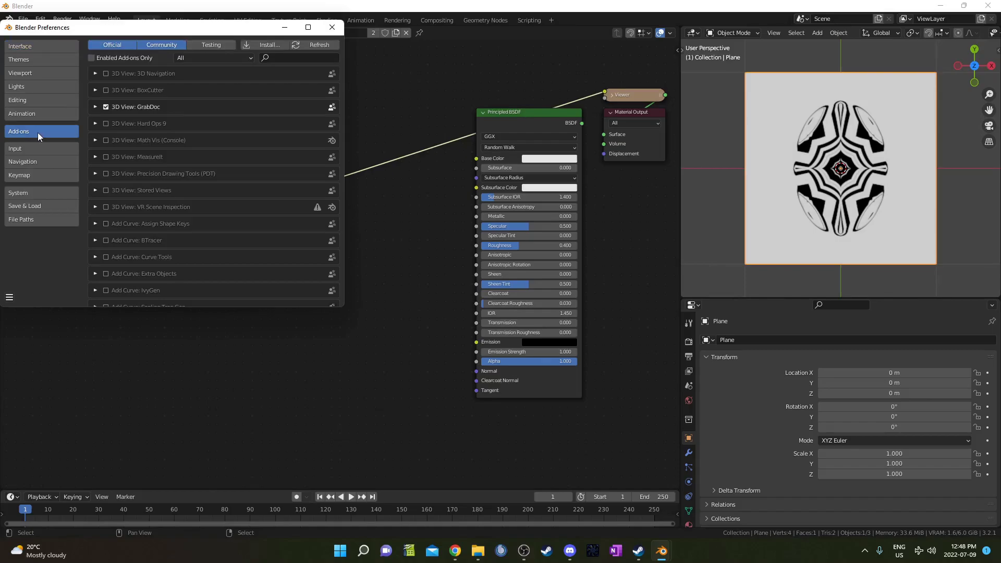
left_click(308, 57)
type("noc")
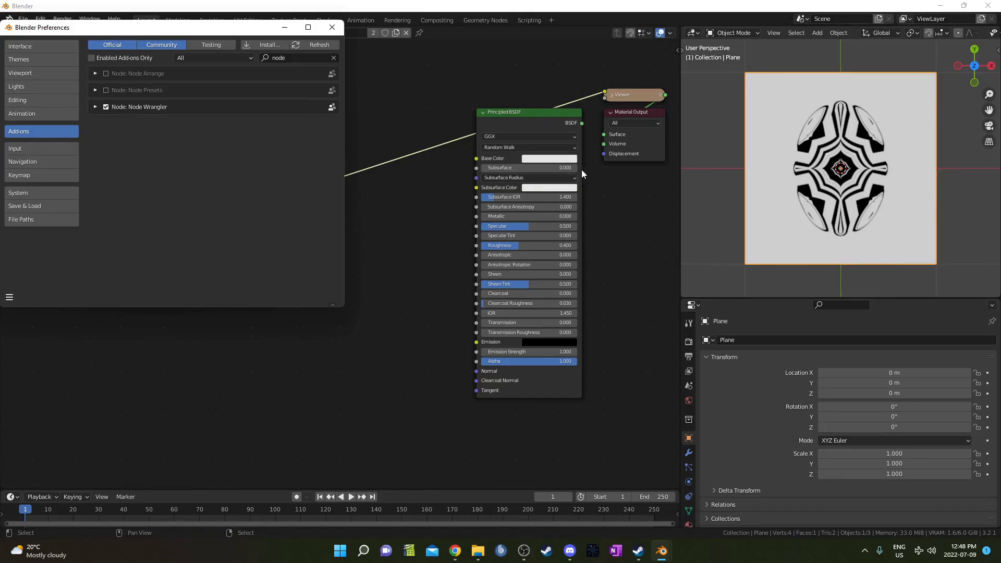
left_click(331, 32)
Add Texture Coordinate and Mapping nodes to the Tile.jpg texture and feed the mapping from the Object coordinates.
key("KP_Decimal")
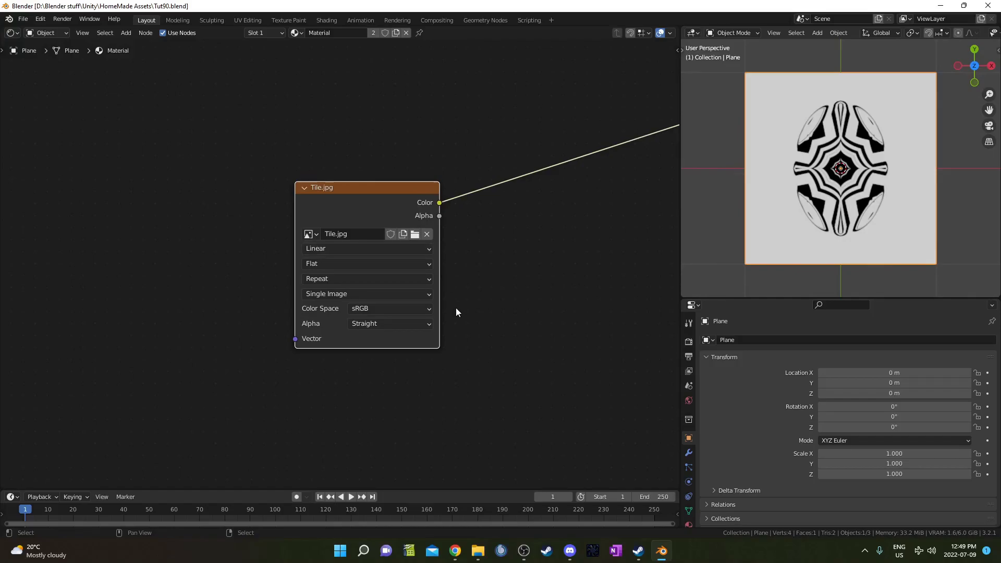
key("ctrl+t")
middle_click_drag(123, 256, 193, 256)
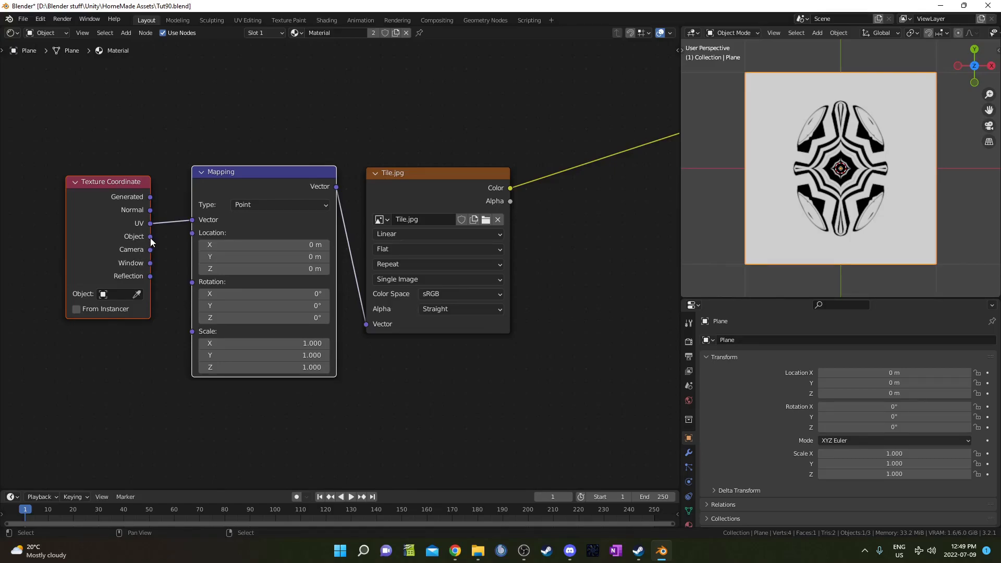
left_click_drag(152, 240, 193, 221)
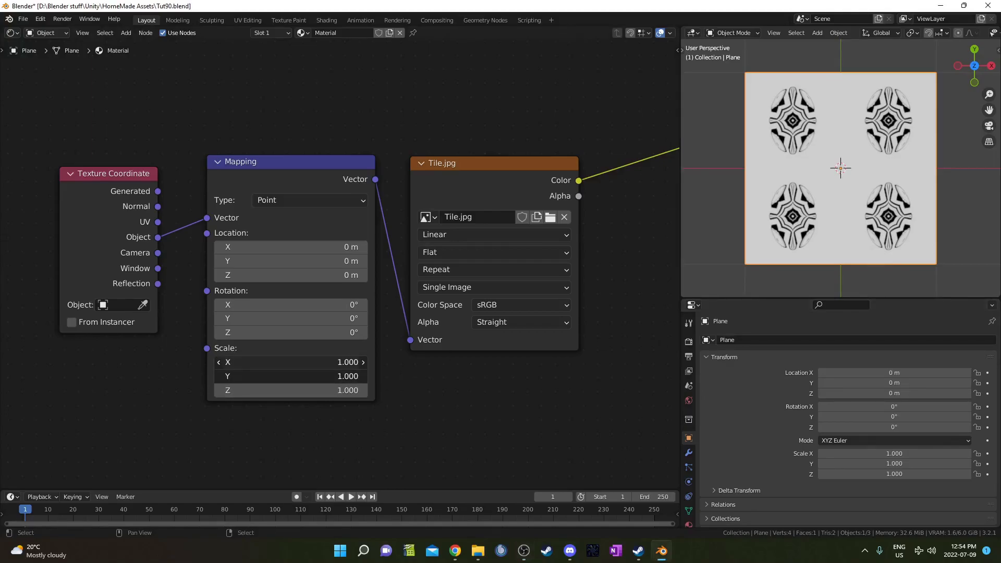
Insert a Voronoi Texture node on the link between the Mapping node and the Tile.jpg texture.
mouse_move(276, 362)
left_mouse_down()
mouse_move(302, 371)
mouse_move(275, 372)
left_mouse_up()
key("ctrl+z")
middle_click_drag(472, 365, 359, 394)
left_click_drag(373, 198, 536, 176)
key("shift+a")
type("voro")
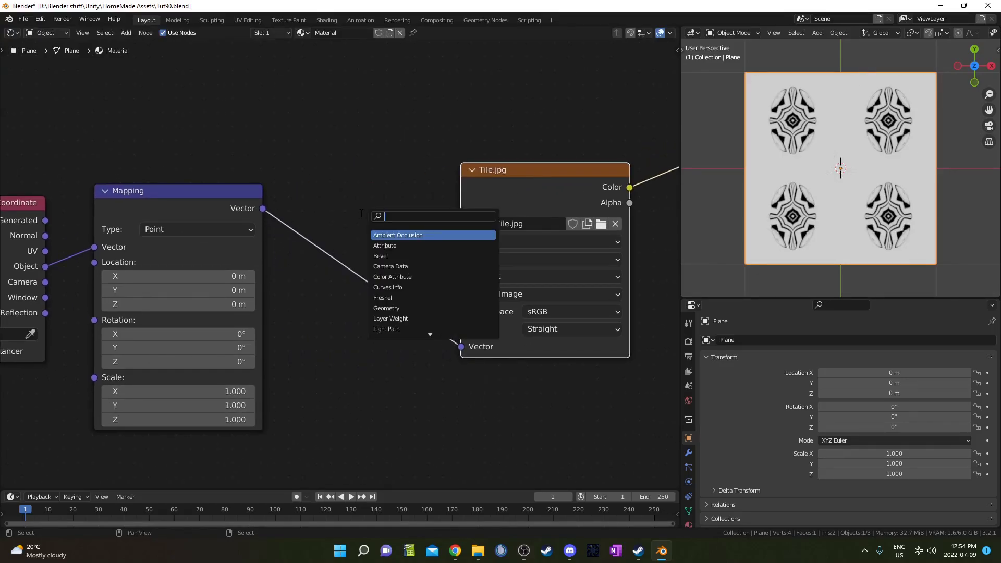
key("Return")
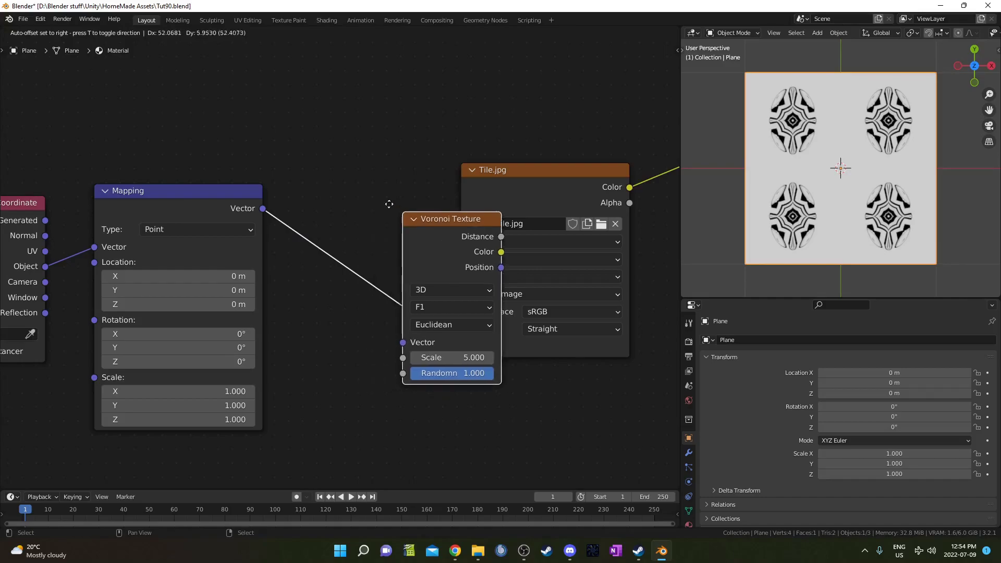
left_click(344, 298)
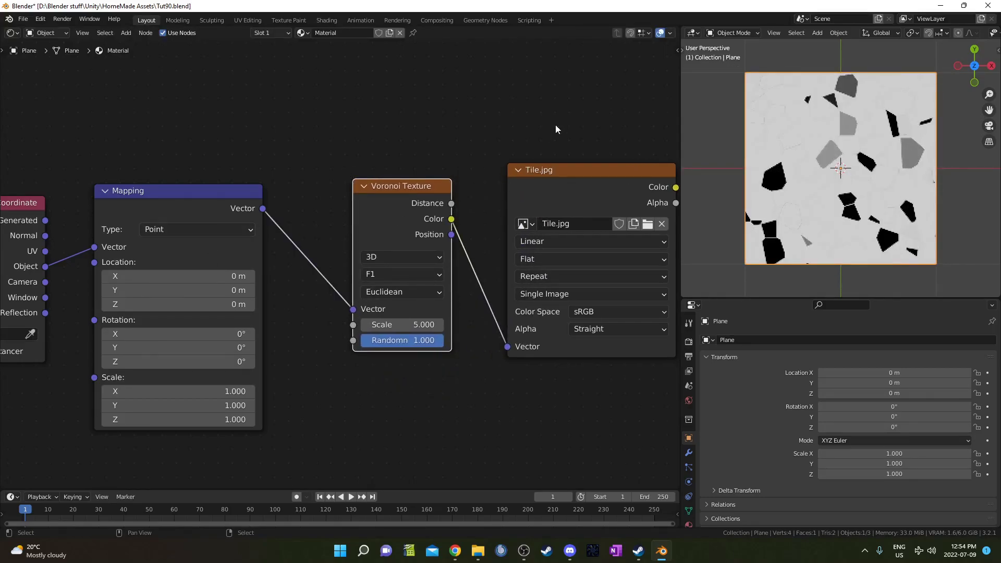
Feed the Tile.jpg vector input from the Voronoi Texture's Position output instead of Color, and reposition the image node.
middle_click_drag(499, 272, 352, 231)
left_click_drag(358, 212, 415, 324)
middle_click_drag(443, 180, 401, 223)
left_click_drag(443, 192, 478, 188)
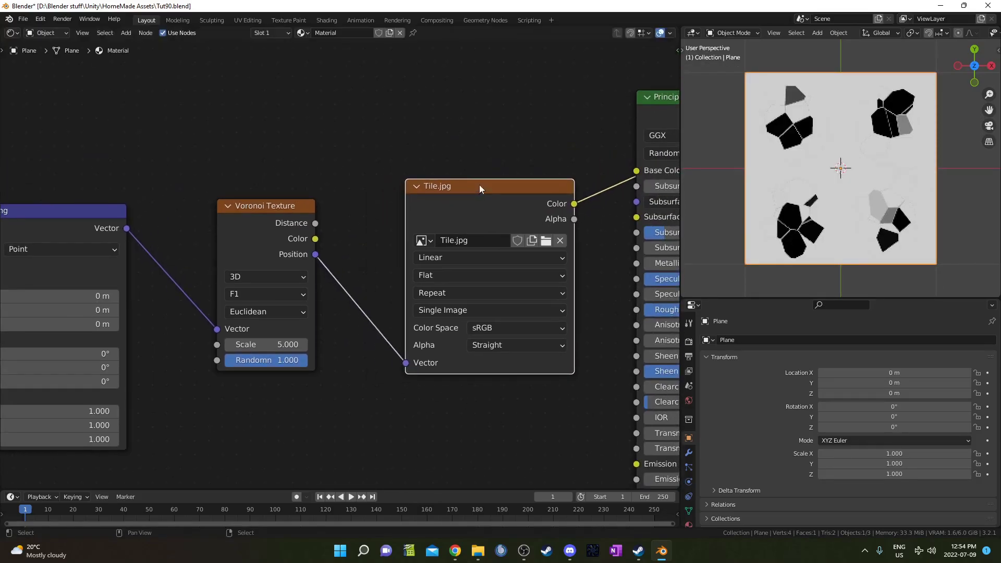
Insert a Vector Math node set to Subtract between the Voronoi Position output and the Tile.jpg texture.
left_click_drag(280, 222, 266, 163)
key("shift+a")
left_click(361, 234)
type("vector math")
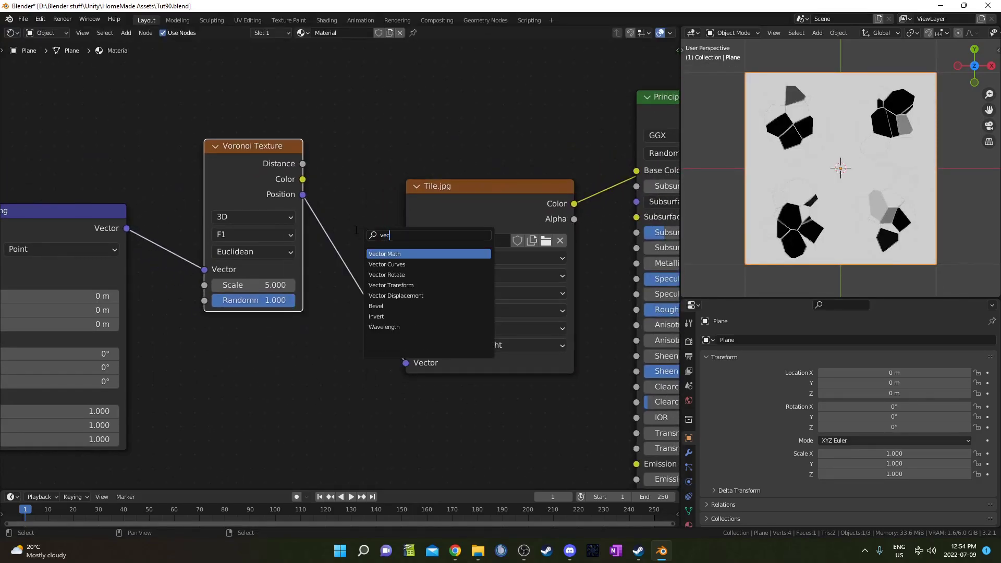
key("Return")
left_click(349, 181)
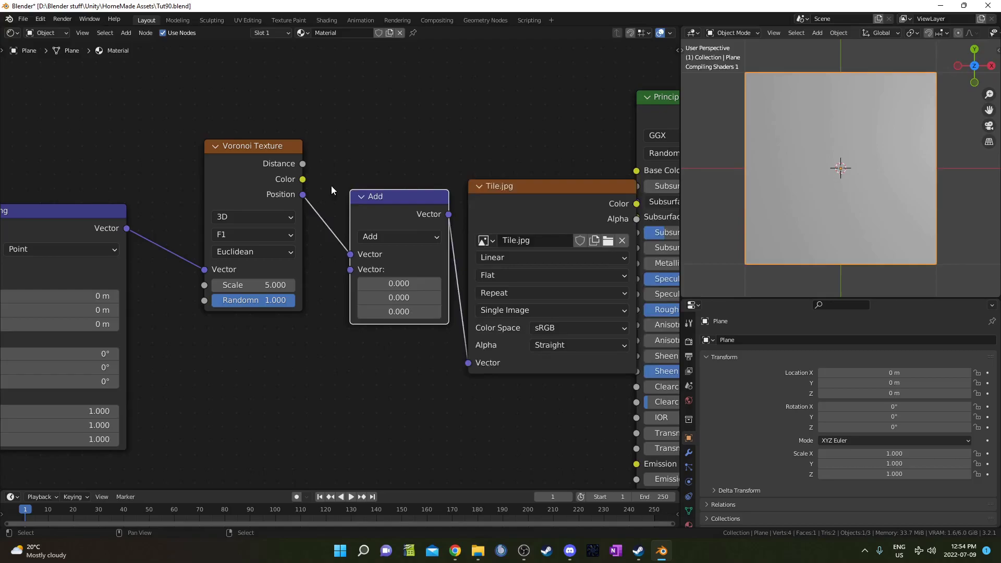
left_click(427, 234)
key("Return")
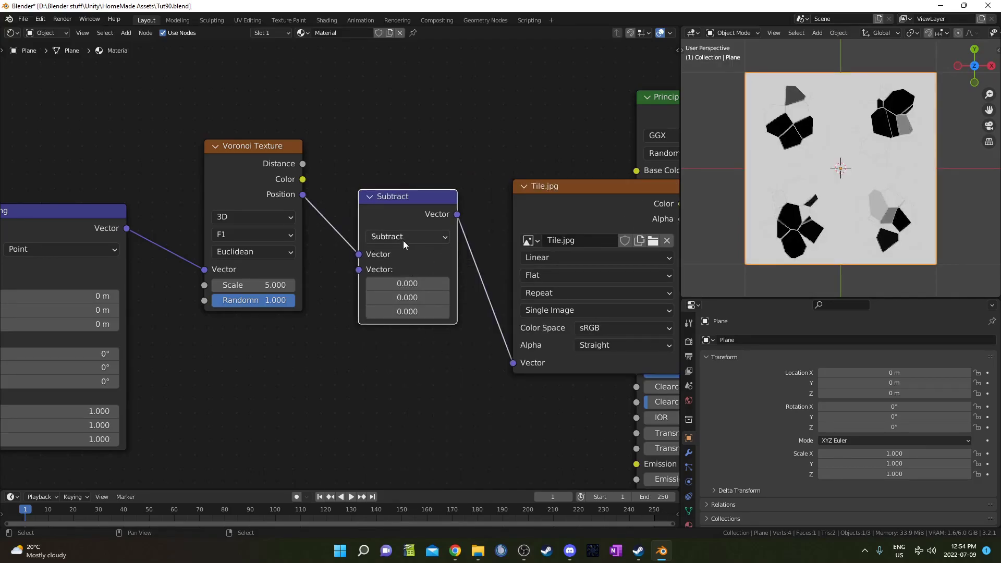
Move the Principled BSDF node clear of the Tile.jpg node.
scroll(490, 292, "down", 6)
middle_click_drag(505, 283, 433, 277)
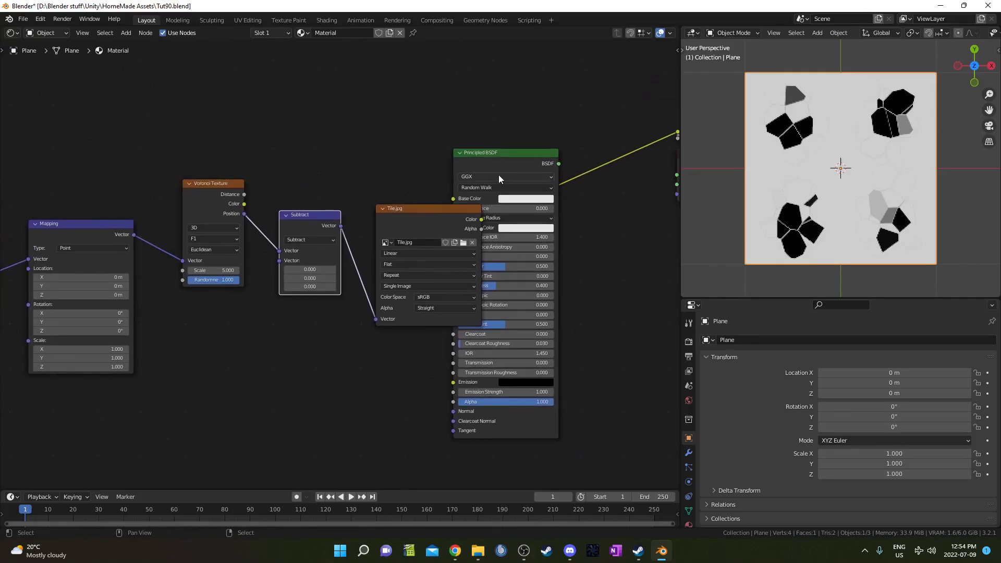
left_click_drag(500, 159, 603, 240)
Connect the Mapping vector output to the Subtract node's second input and reposition the Voronoi Texture node.
scroll(256, 295, "up", 3)
middle_click_drag(73, 245, 191, 243)
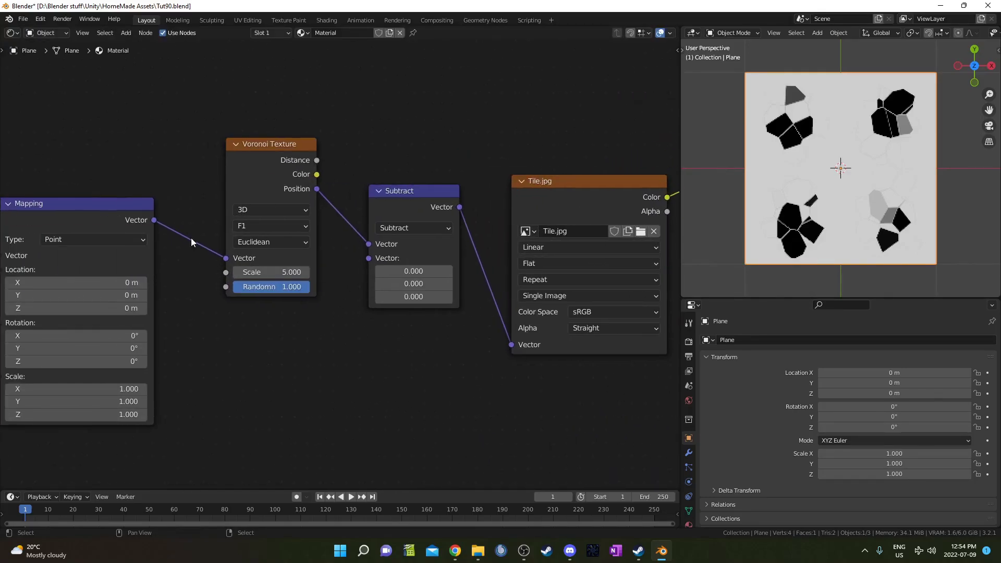
left_click_drag(154, 221, 374, 261)
scroll(340, 373, "up", 5, "shift")
left_click_drag(253, 249, 258, 185)
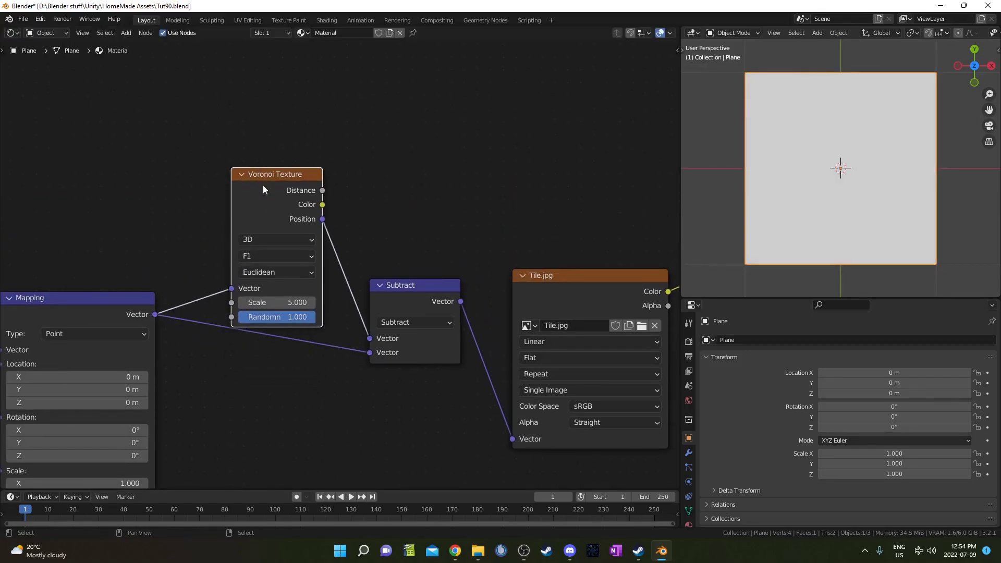
Set the Voronoi Texture's scale to 1 and its randomness to 0.
left_click(265, 303)
type("1")
key("Return")
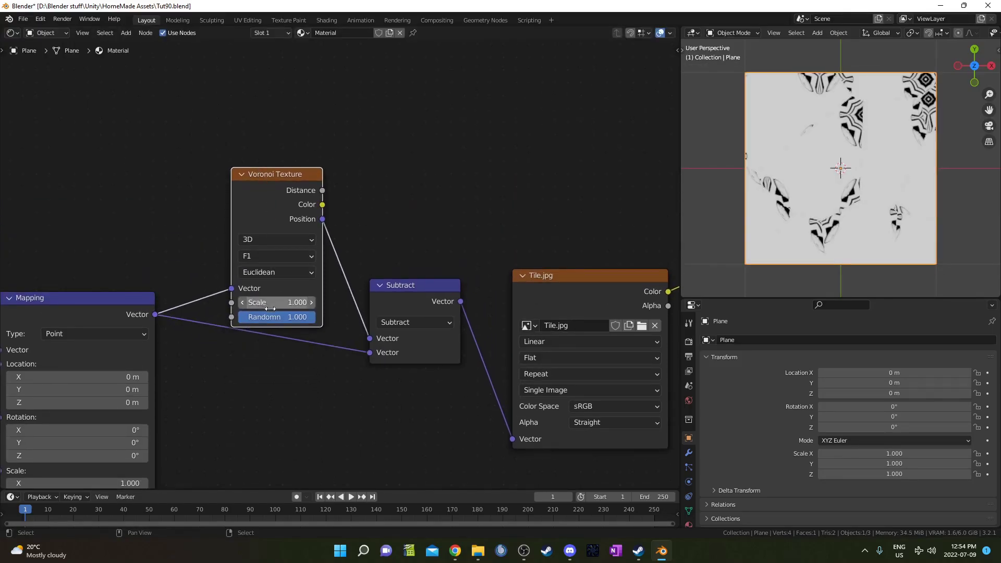
left_click(275, 314)
type("0")
key("Return")
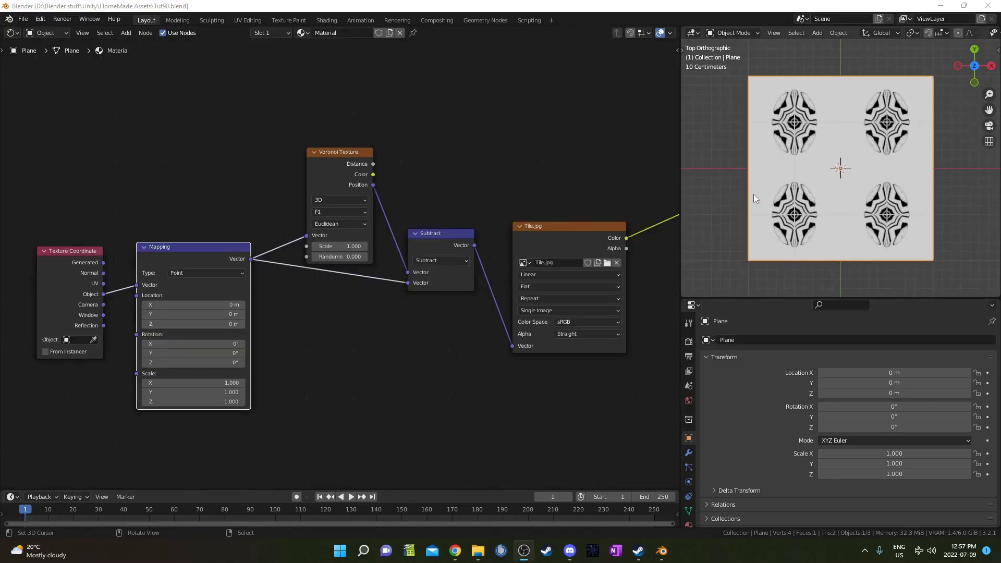
Inspect the pattern on the plane up close and set the Tile.jpg texture's interpolation to Smart.
key("KP_7")
scroll(755, 195, "up", 2)
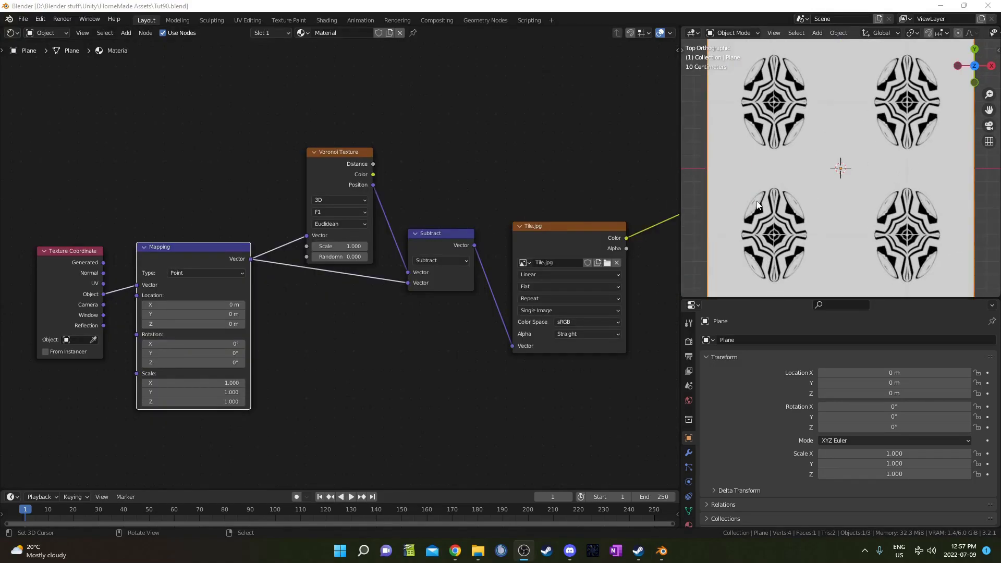
middle_click_drag(758, 204, 809, 198)
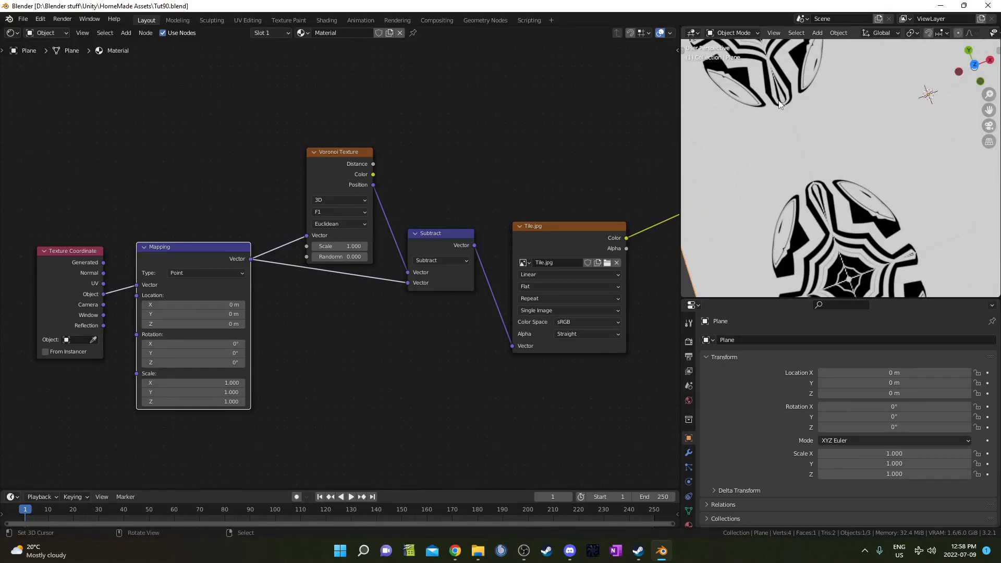
scroll(541, 305, "up", 1)
middle_click_drag(585, 290, 494, 254)
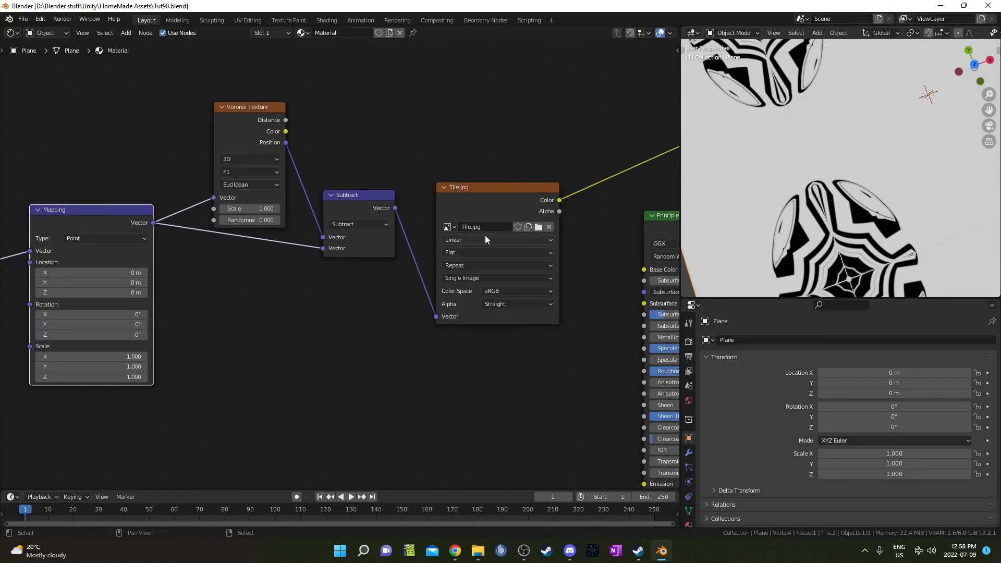
left_click(464, 239)
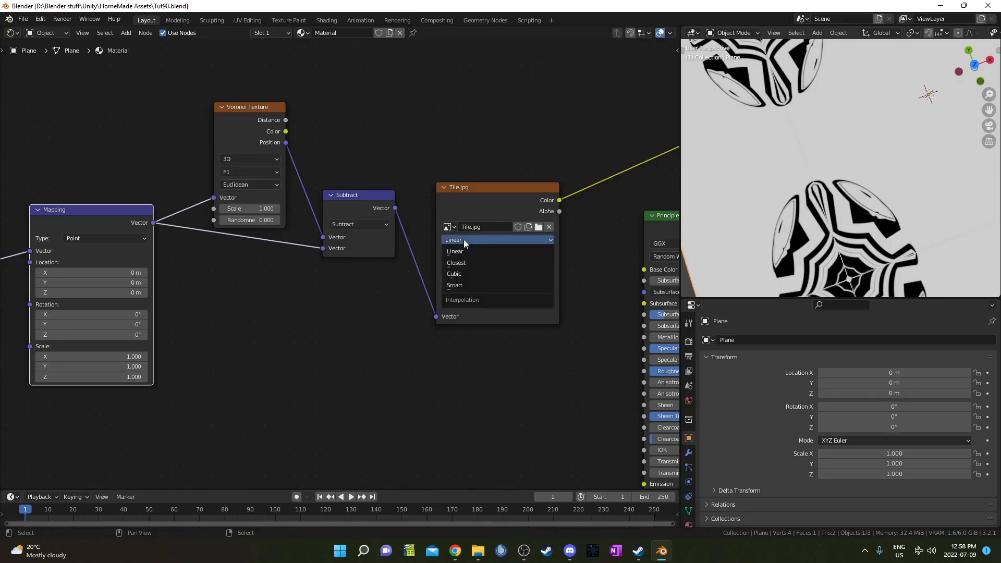
left_click(474, 286)
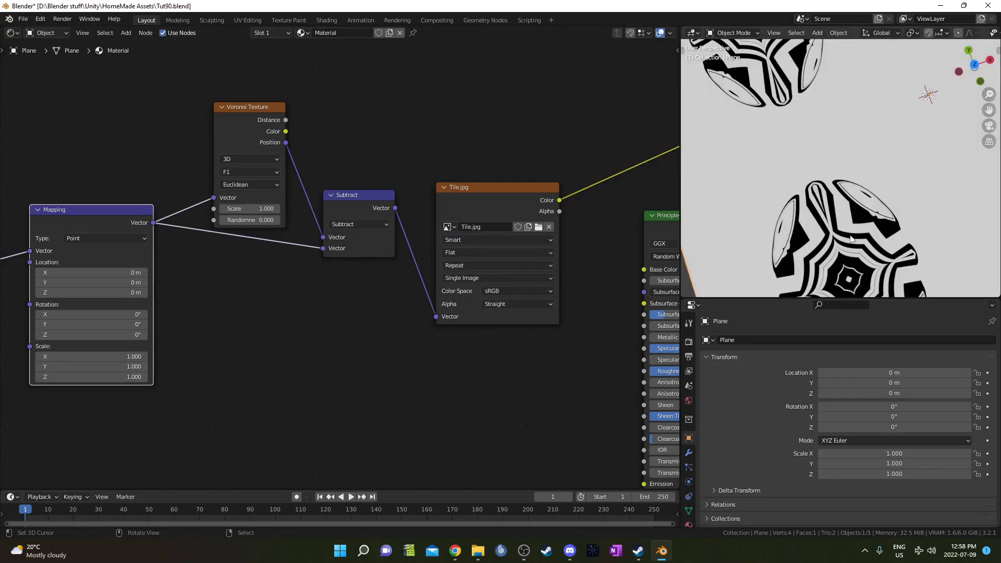
scroll(853, 239, "down", 5)
middle_click_drag(876, 246, 820, 154)
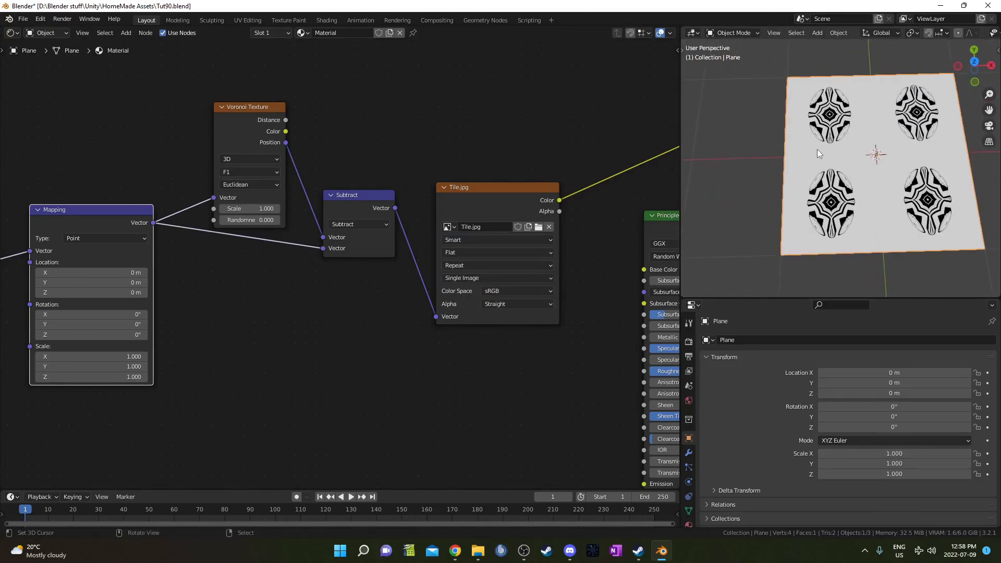
Try a higher randomness on the Voronoi Texture, and undo the change.
scroll(239, 249, "up", 1)
middle_click_drag(239, 248, 314, 307)
scroll(314, 308, "up", 2)
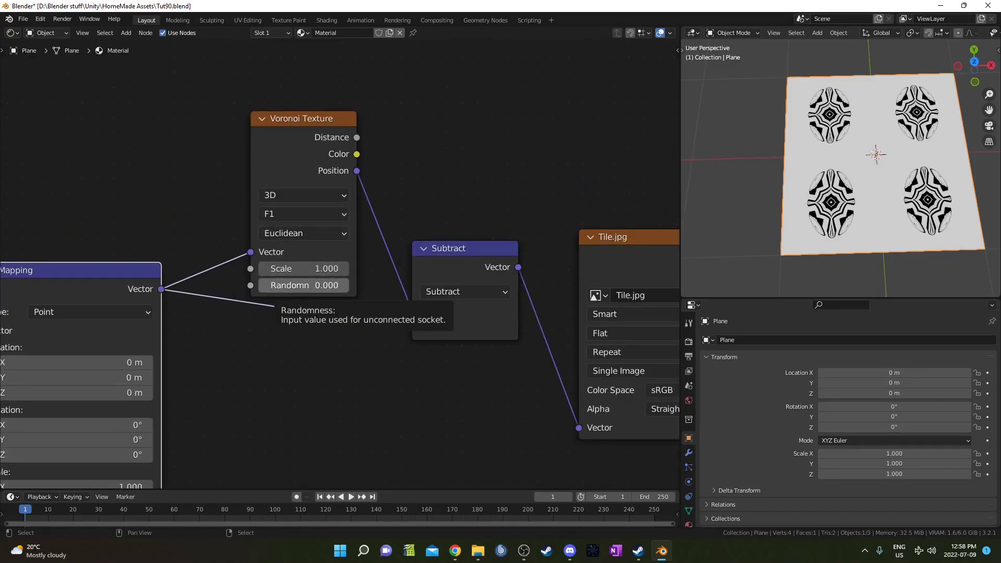
left_click_drag(279, 285, 295, 286)
key("ctrl+z")
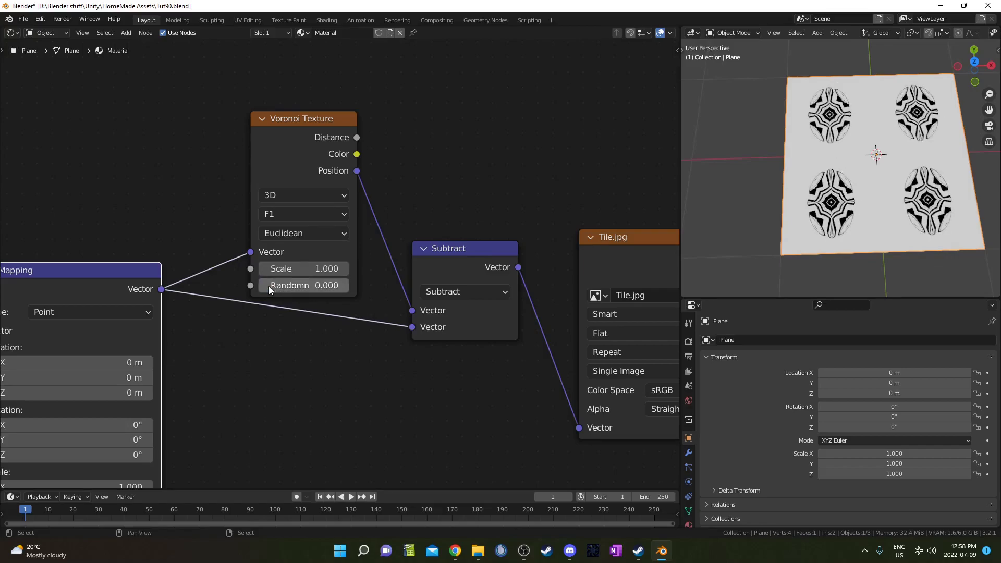
Switch the Voronoi Texture to Smooth F1 with smoothness 0.1 and randomness about 0.117.
left_click(293, 214)
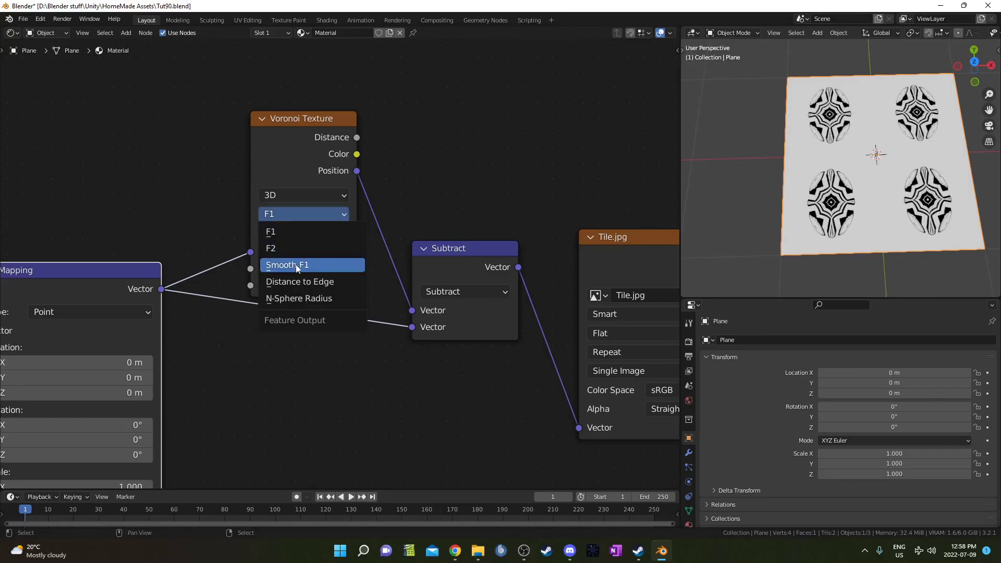
left_click(296, 264)
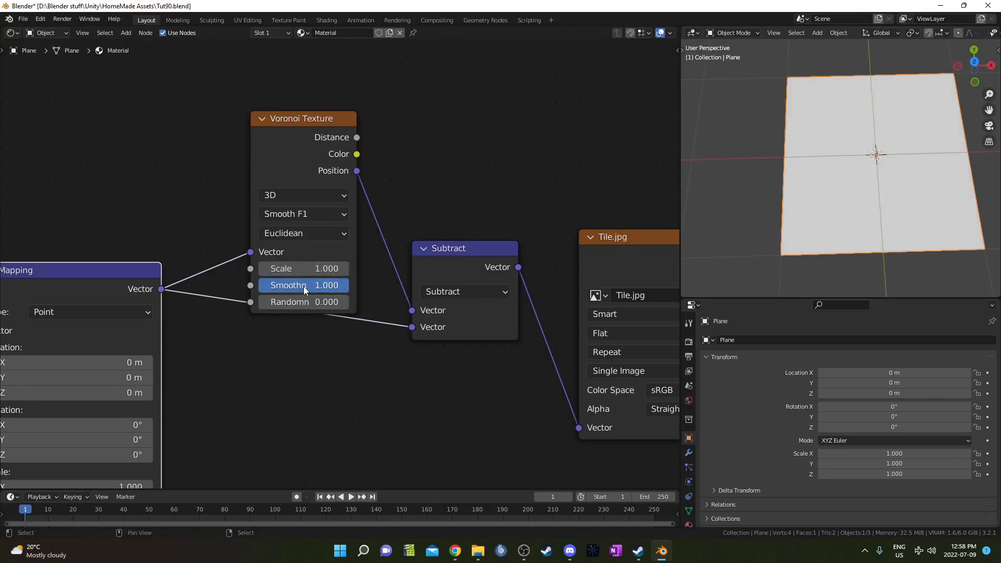
left_click(304, 287)
type(".1")
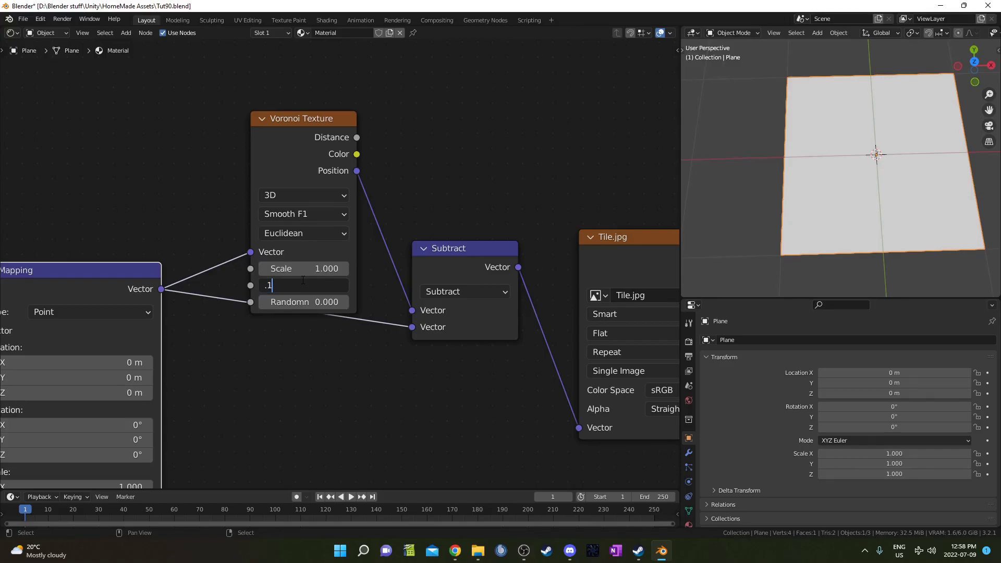
key("Return")
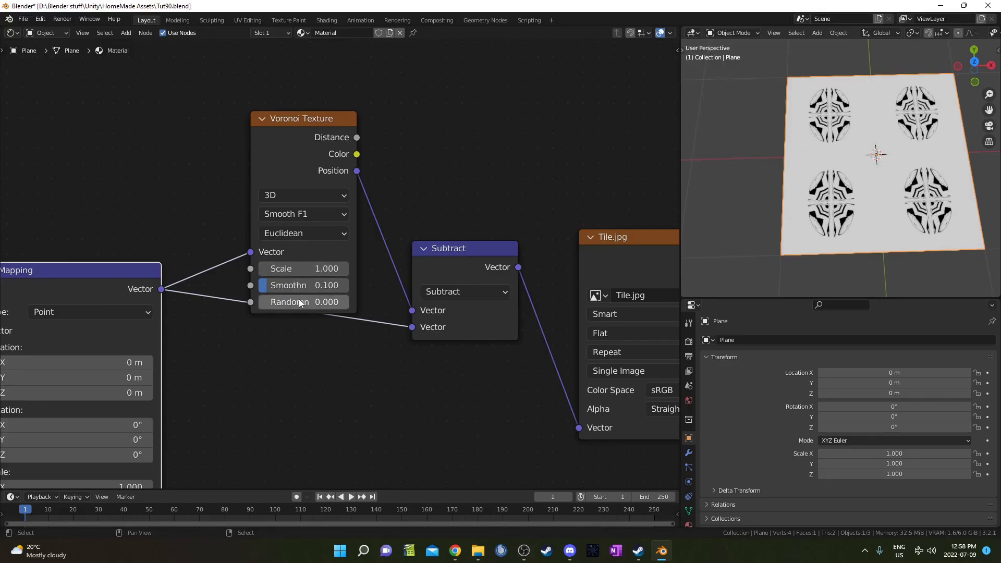
left_click_drag(302, 303, 319, 302)
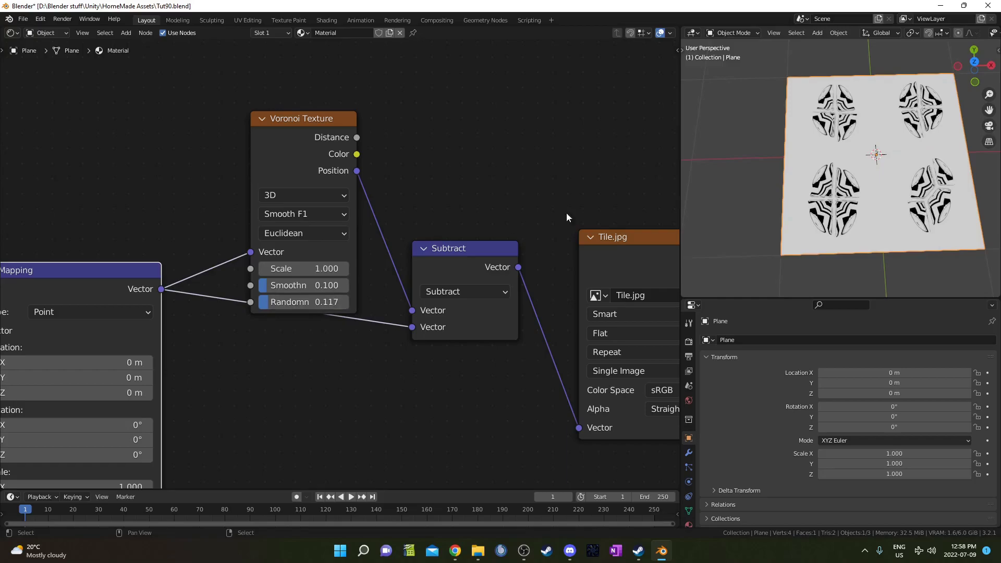
scroll(823, 226, "up", 3)
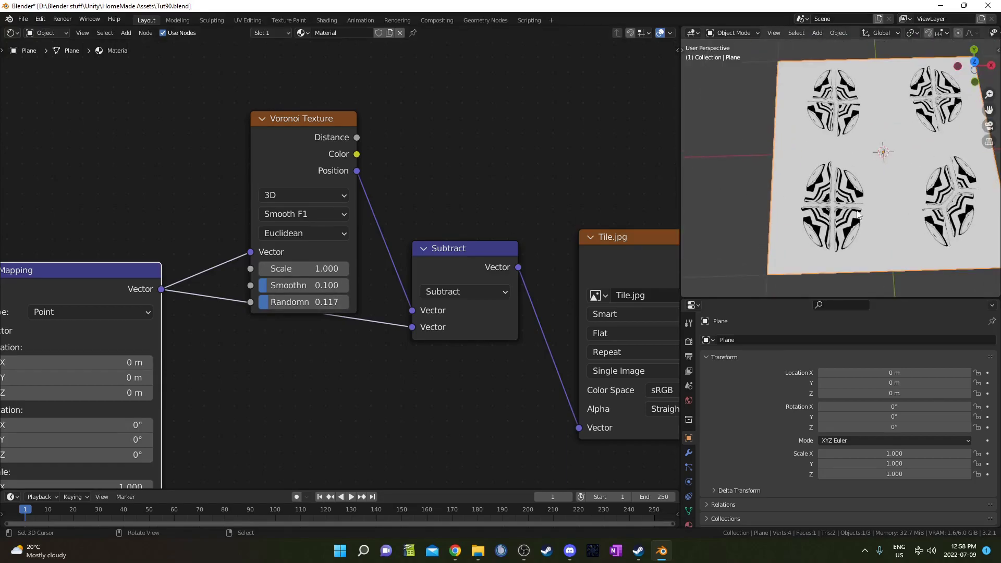
Set the Mapping node's scale to 2 on the X, Y and Z axes.
scroll(164, 350, "down", 5)
scroll(147, 405, "up", 1)
middle_click_drag(165, 383, 191, 287)
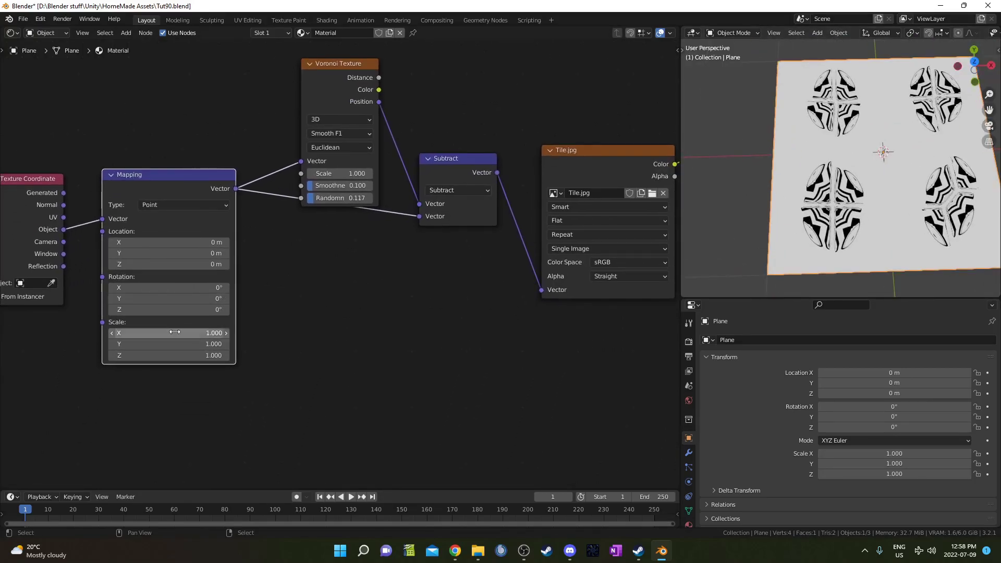
left_click_drag(182, 334, 182, 356)
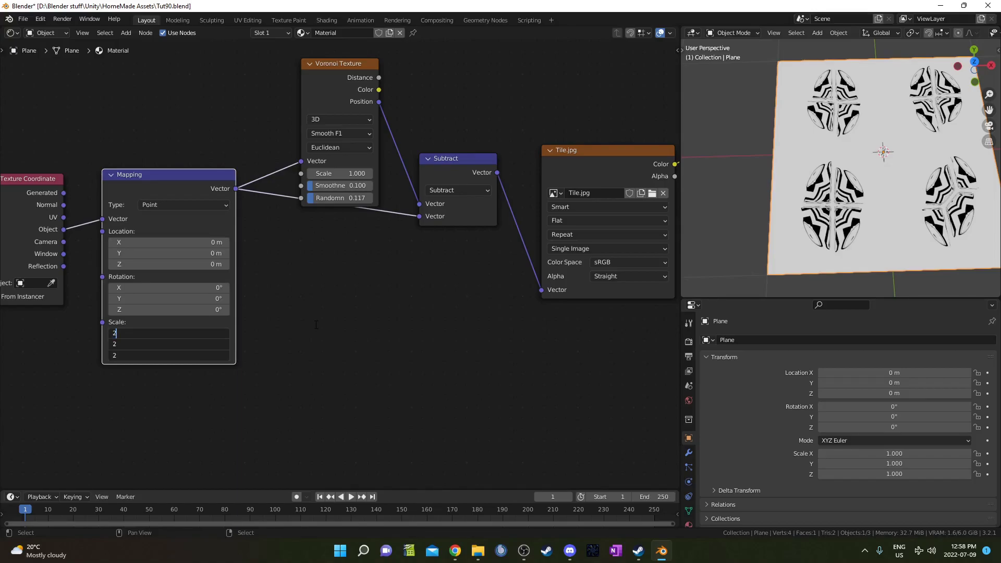
type("2")
key("Return")
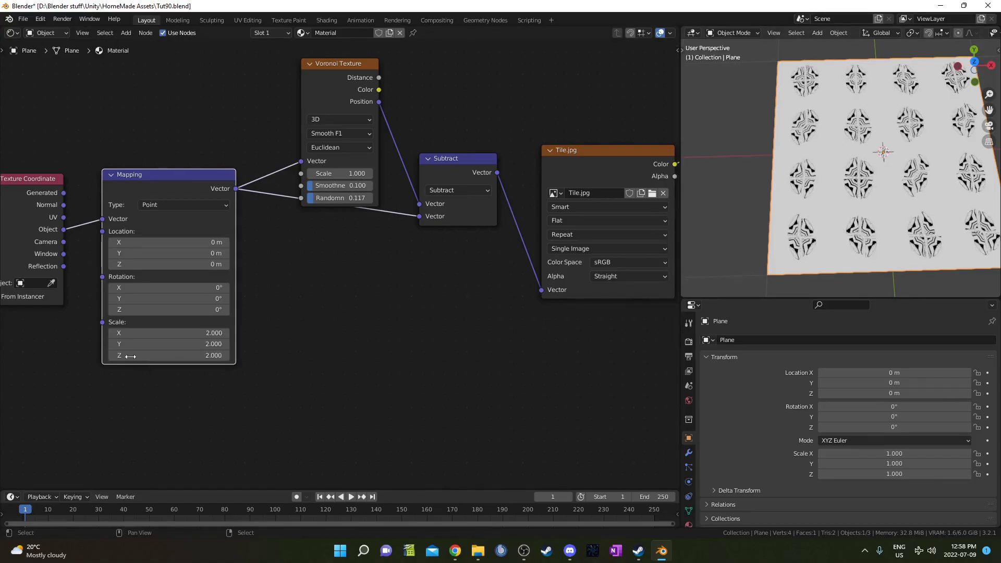
Try enlarging the plane's mesh to about 3.27 times its size in Edit Mode, and return to Object Mode.
scroll(765, 198, "down", 4)
scroll(807, 215, "up", 1)
scroll(781, 192, "down", 3)
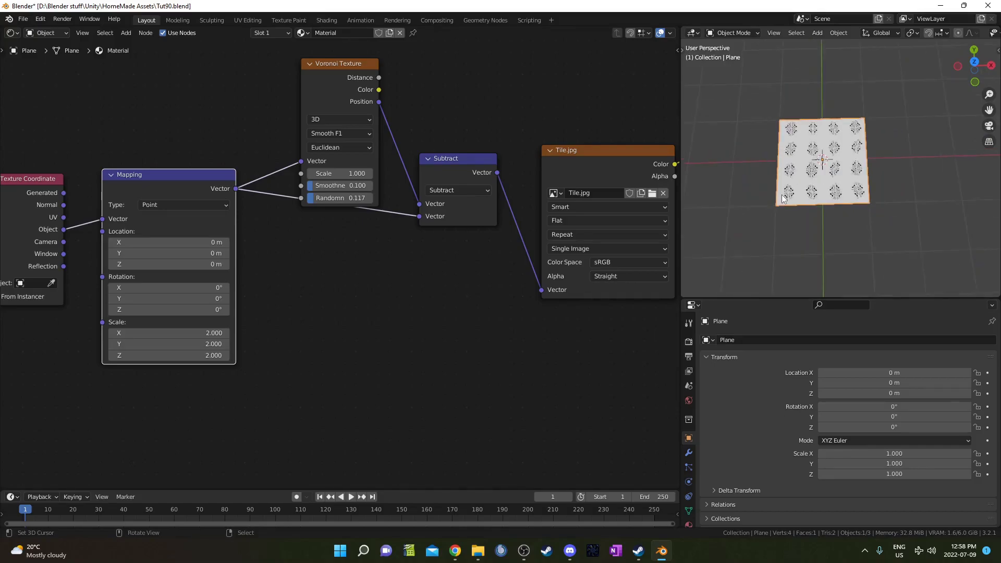
key("s")
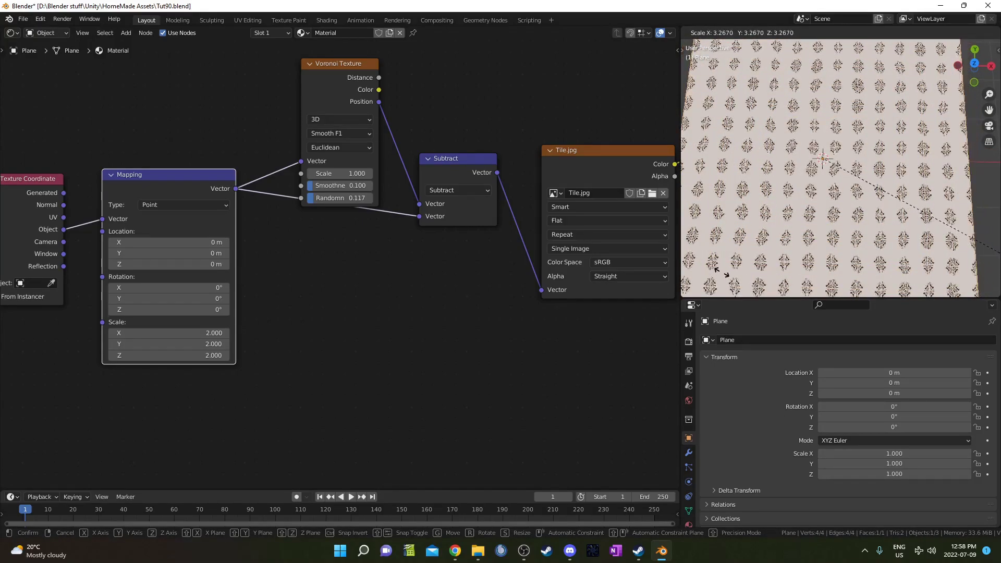
key("Escape")
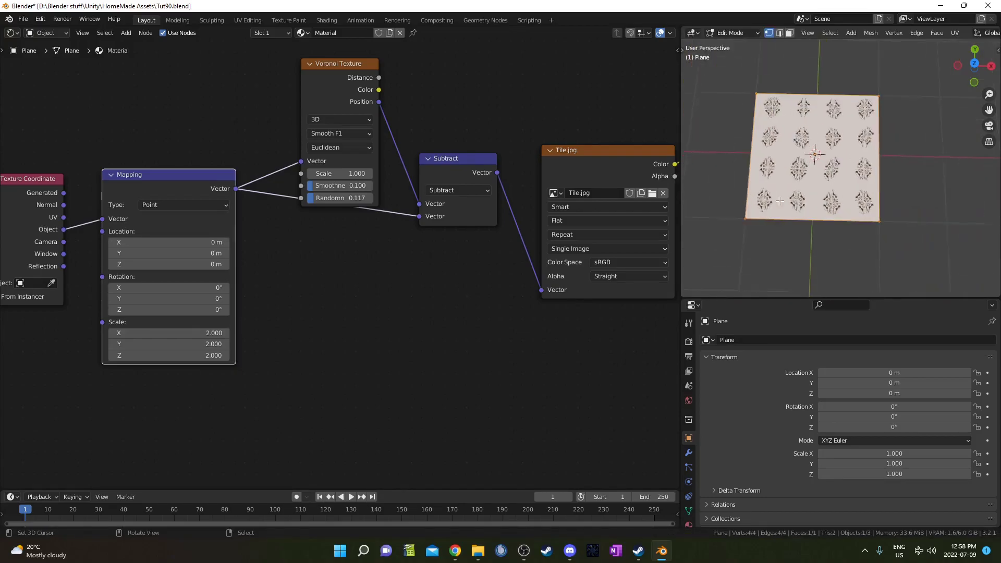
key("Tab")
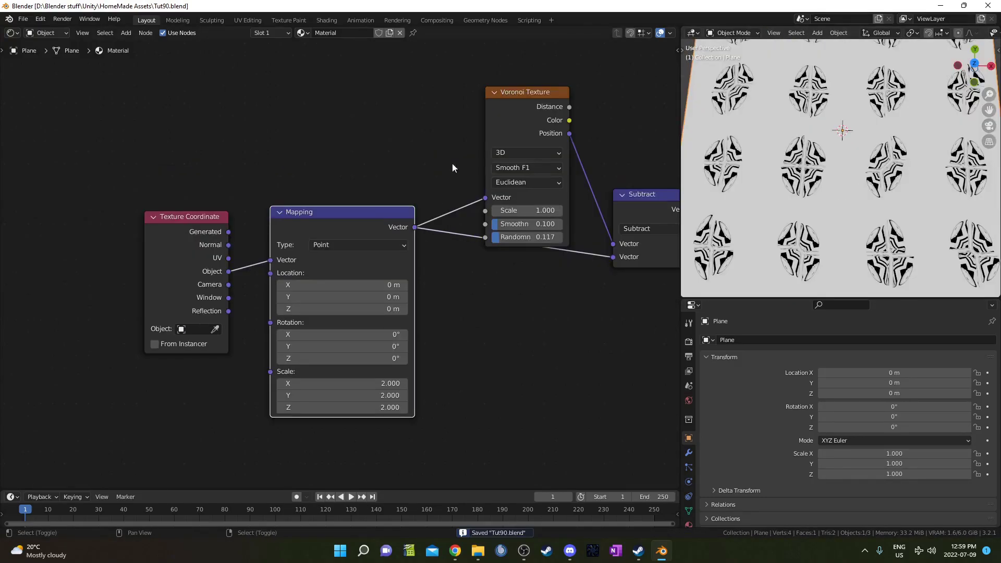
Add a reroute across the Mapping node's two output links and insert a Noise Texture between Mapping and the reroute.
right_click_drag(452, 165, 459, 250, "shift")
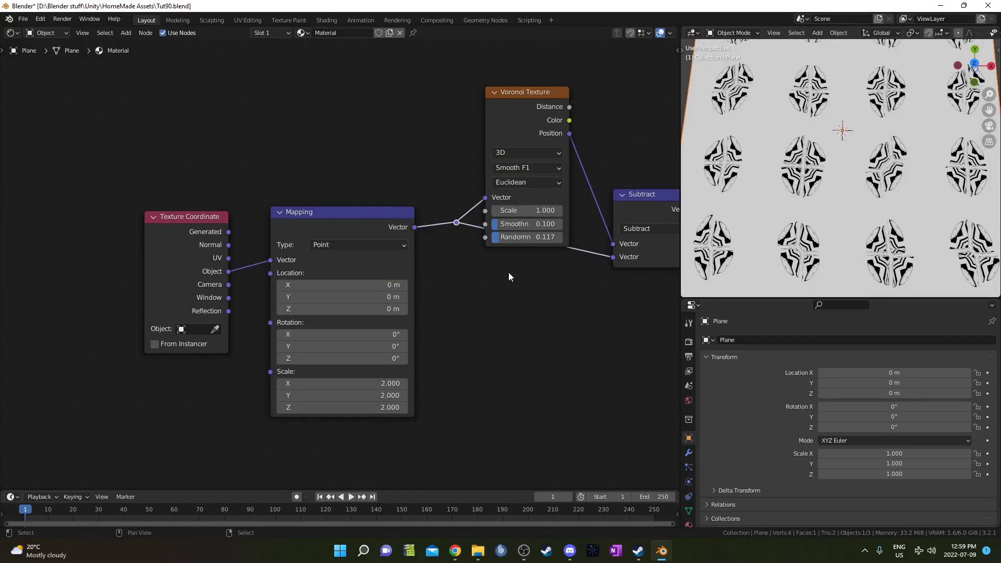
key("shift+a")
left_click(509, 272)
type("noise")
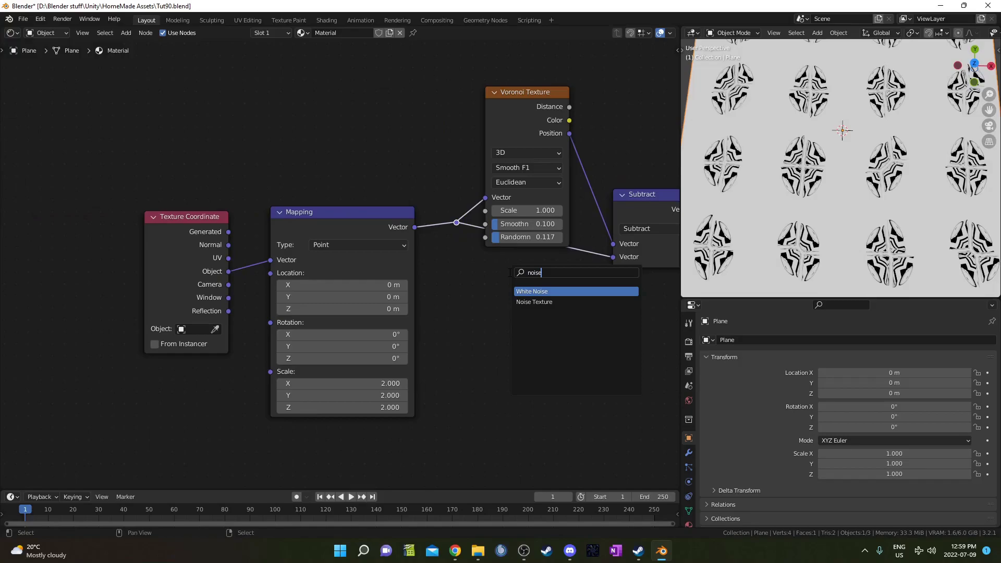
key("Return")
left_click(456, 164)
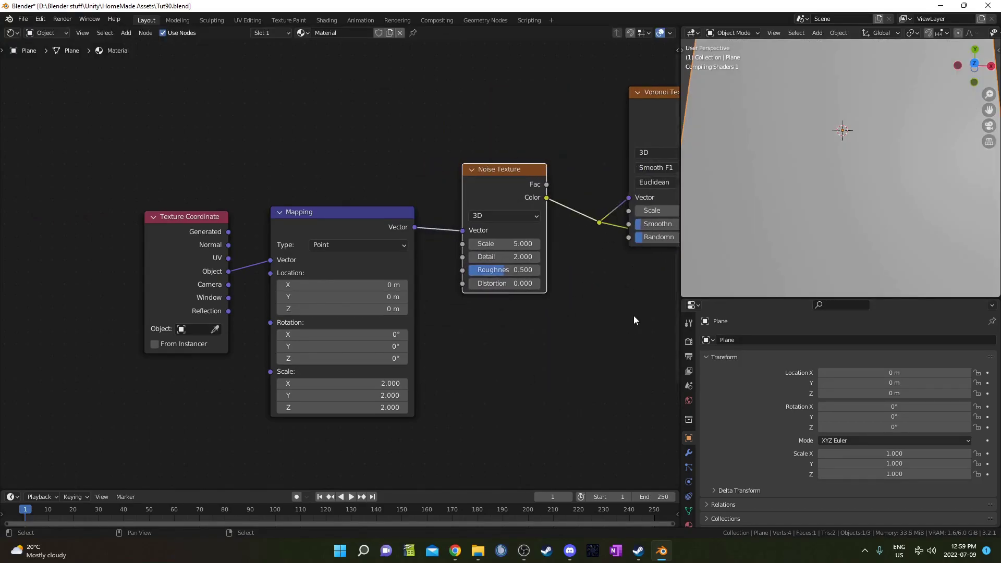
Insert a MixRGB node between the Noise Texture's Color output and the reroute, feeding Color1.
key("shift+a")
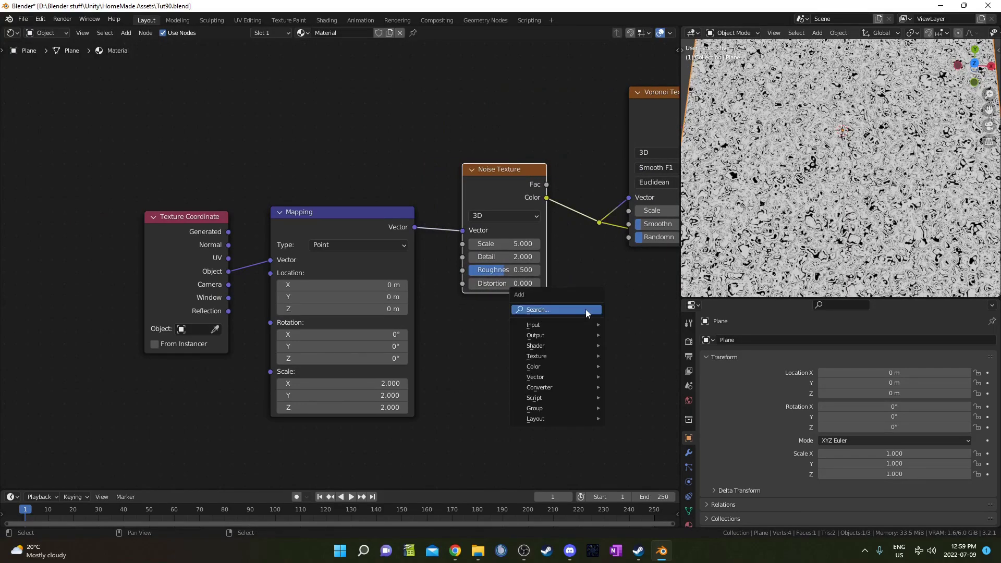
type("mixr")
key("Return")
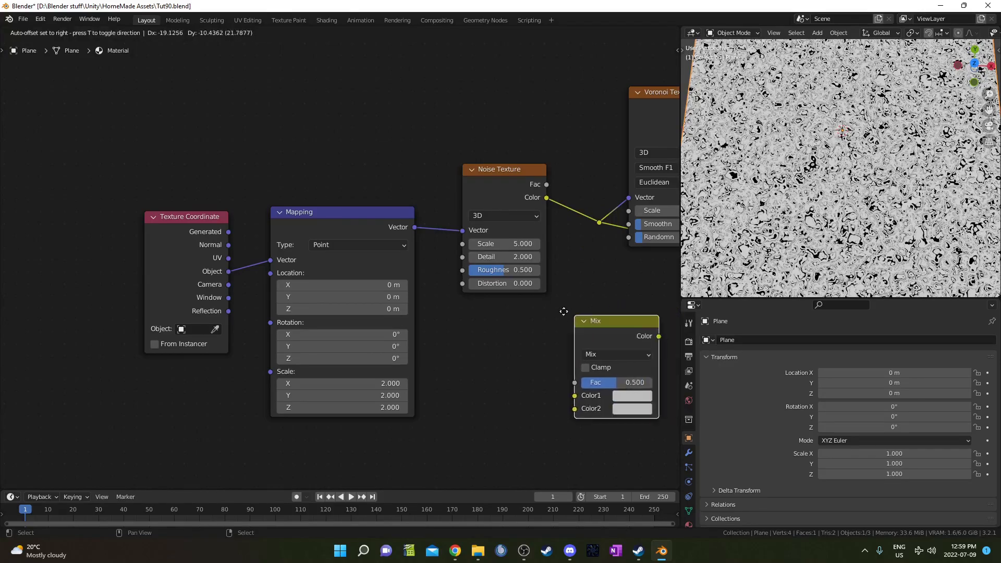
left_click(594, 151)
Move the Noise Texture above the Mapping link and connect the Mapping Vector output to the Mix node's Color2.
middle_click_drag(517, 302, 350, 289)
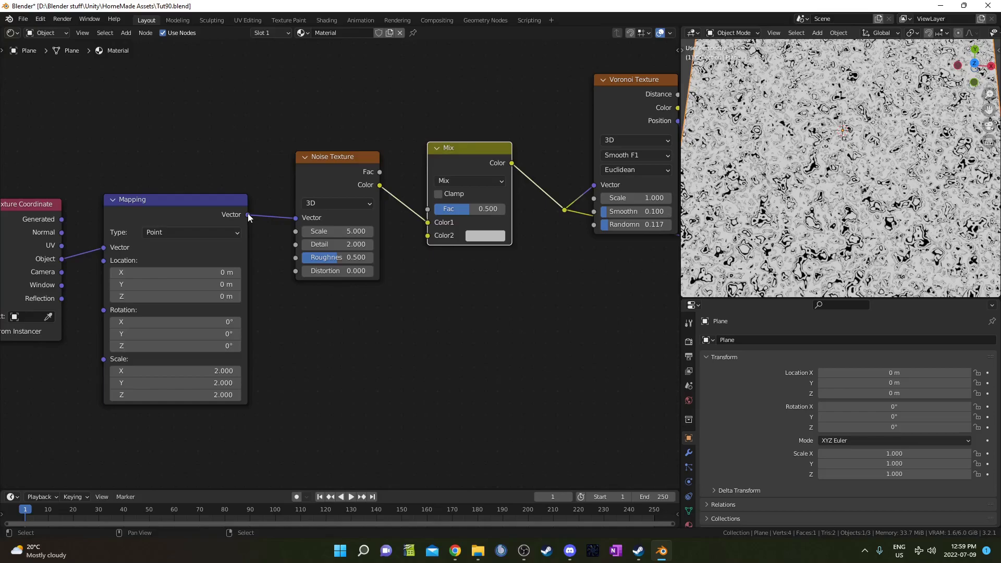
left_click_drag(323, 180, 313, 94)
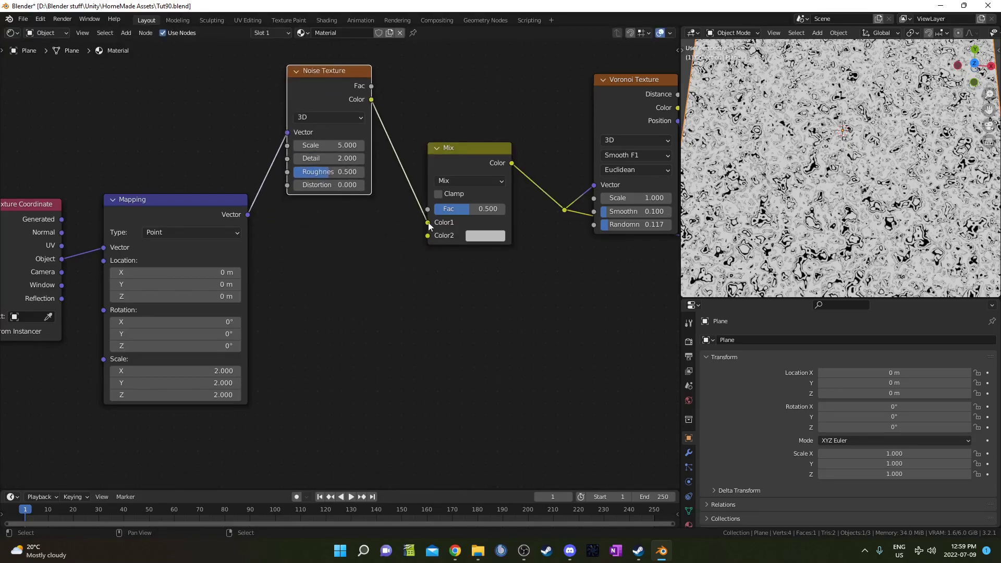
left_click_drag(248, 215, 429, 236)
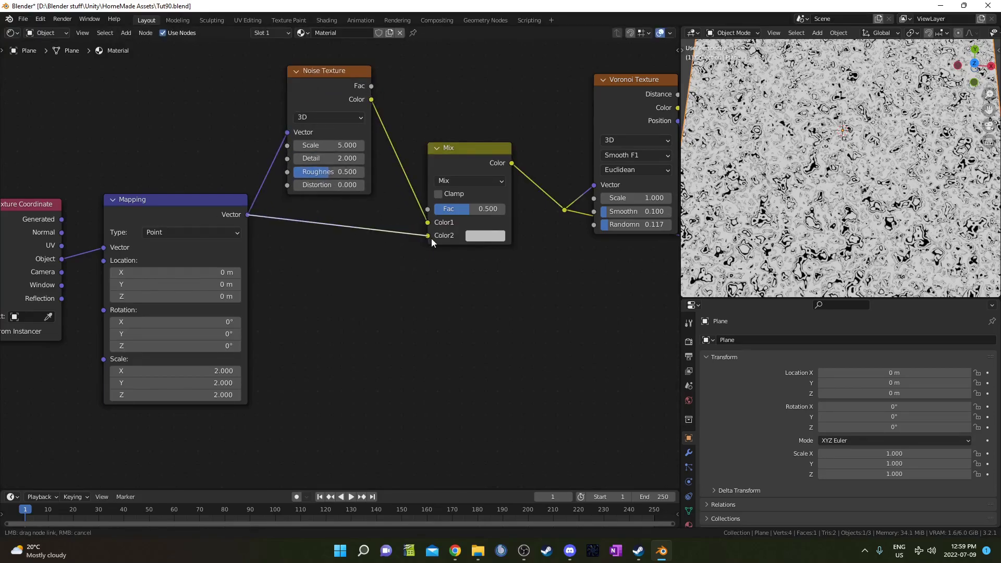
Try a Noise Texture scale of 5.5 and undo it, and raise the Mix node's factor to about 0.917.
middle_click_drag(480, 218, 459, 261)
left_click_drag(451, 254, 477, 254)
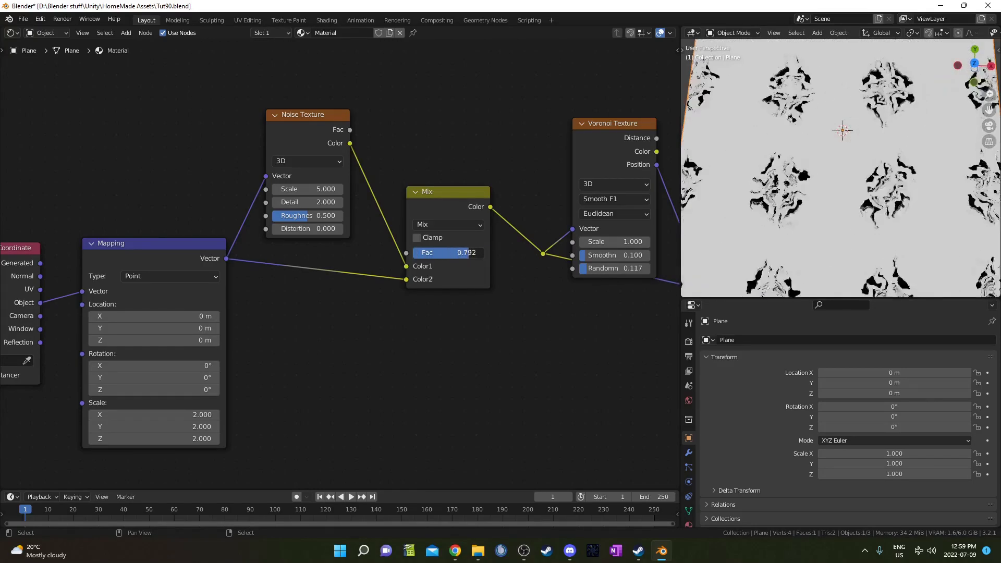
left_click_drag(308, 189, 328, 190)
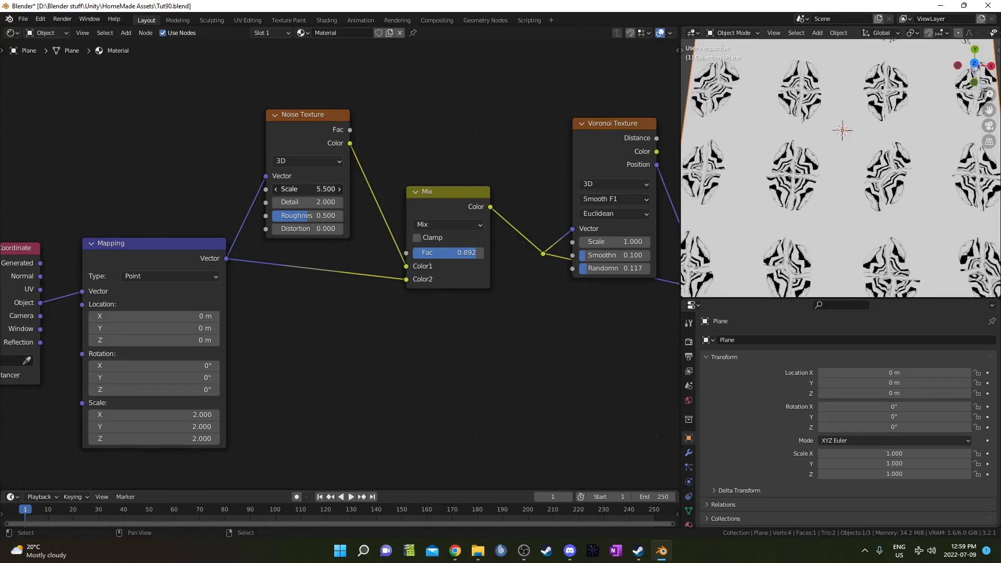
key("ctrl+z")
middle_click_drag(444, 289, 448, 317)
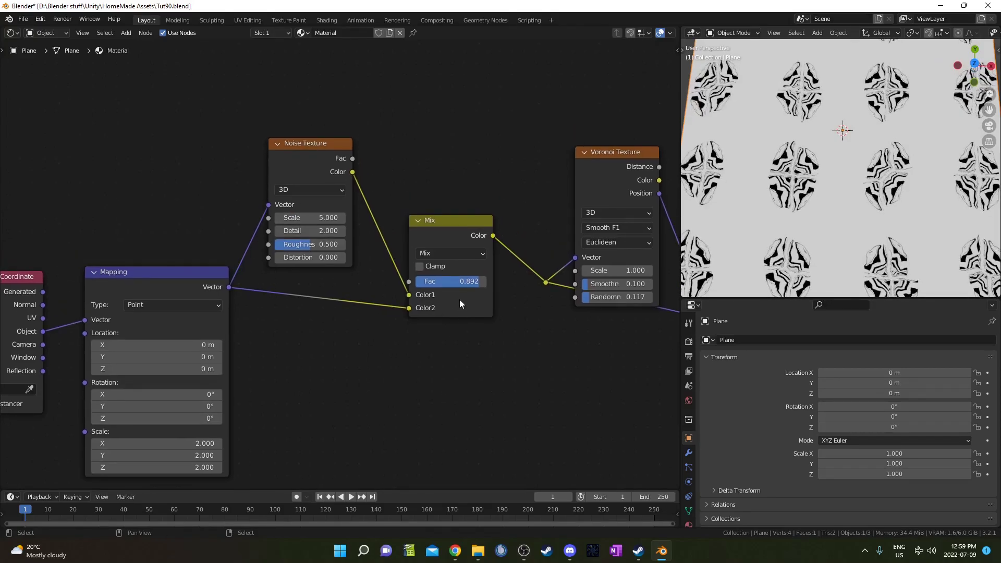
mouse_move(479, 282)
left_mouse_down()
mouse_move(446, 282)
mouse_move(481, 282)
left_mouse_up()
Add a Value node above the Noise Texture.
middle_click_drag(419, 159, 442, 239)
key("shift+a")
left_click(443, 194)
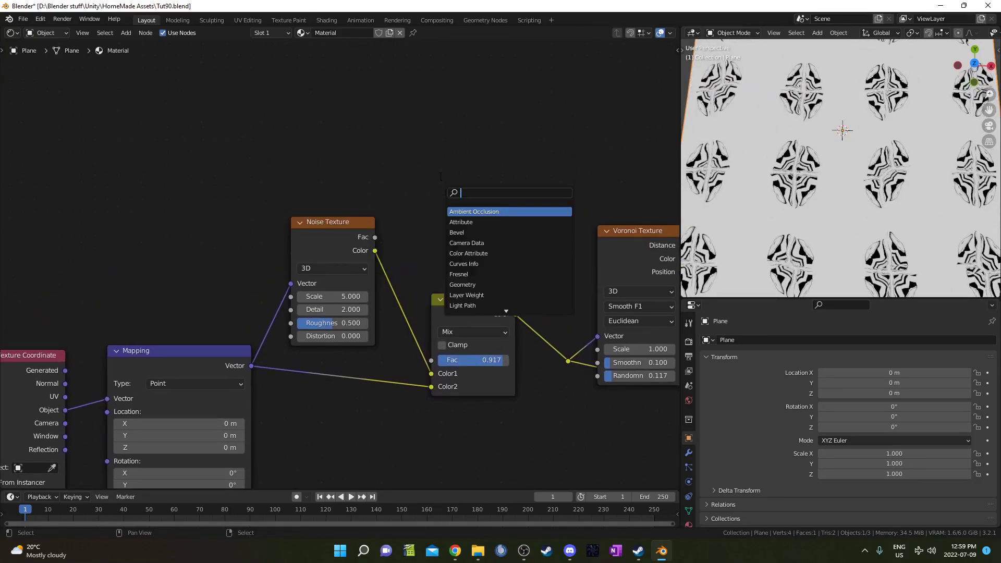
type("val")
key("Return")
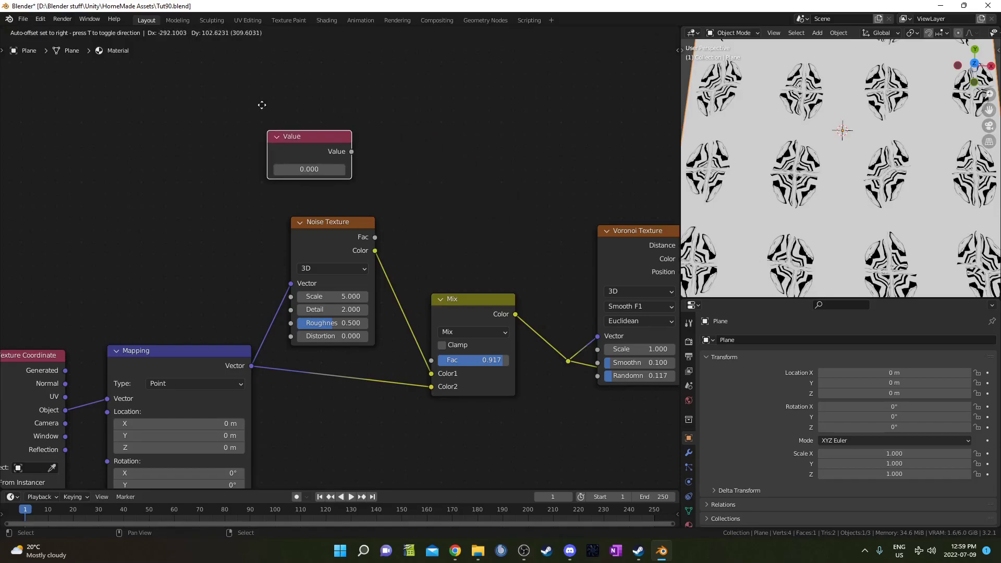
left_click(261, 103)
Add a Math node beside the Value node and set its operation to Subtract.
key("shift+a")
type("m")
key("Return")
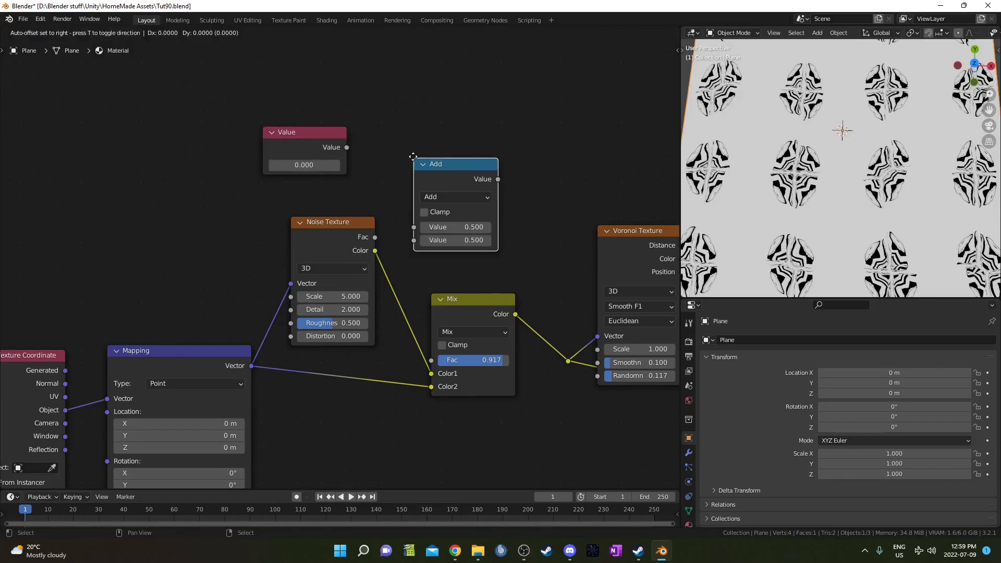
left_click(387, 90)
left_click(433, 130)
left_click(435, 141)
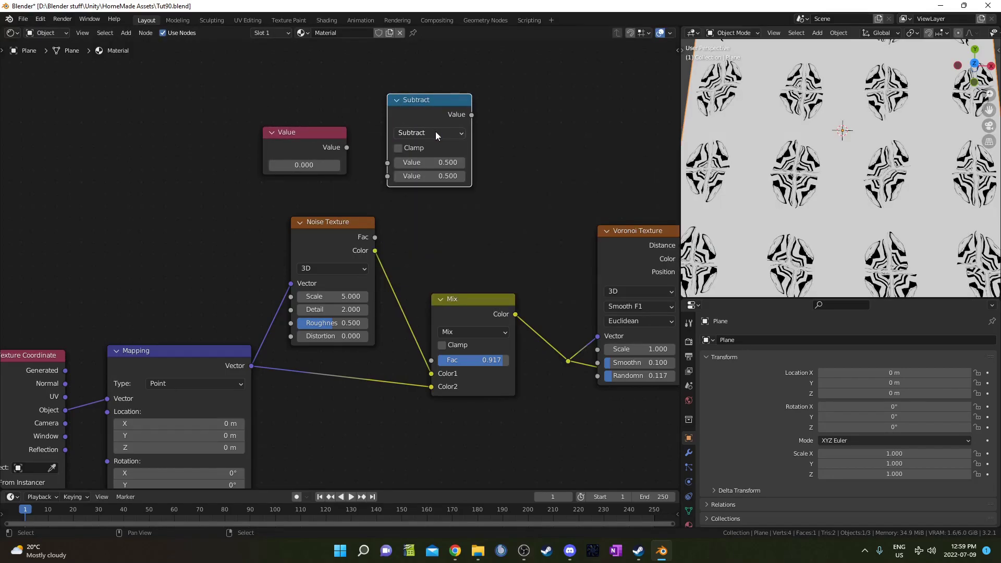
Set the Math Subtract node's first value to 1 and connect the Value node to its second input.
middle_click_drag(407, 182, 458, 159)
left_click(488, 142)
type("1")
key("Return")
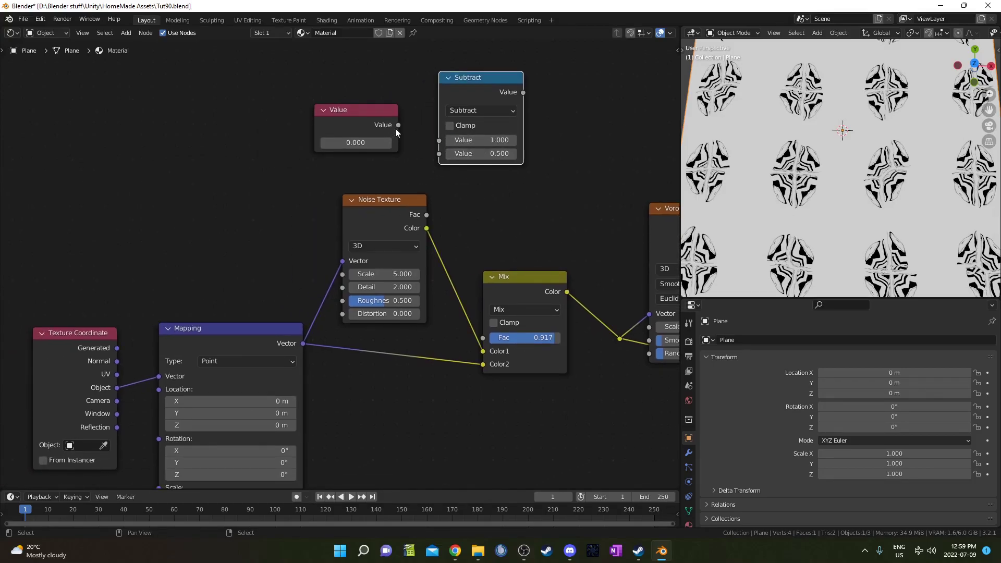
left_click_drag(399, 126, 439, 153)
Set both the Mix node's factor and the Value node to 0.9.
double_click(355, 142)
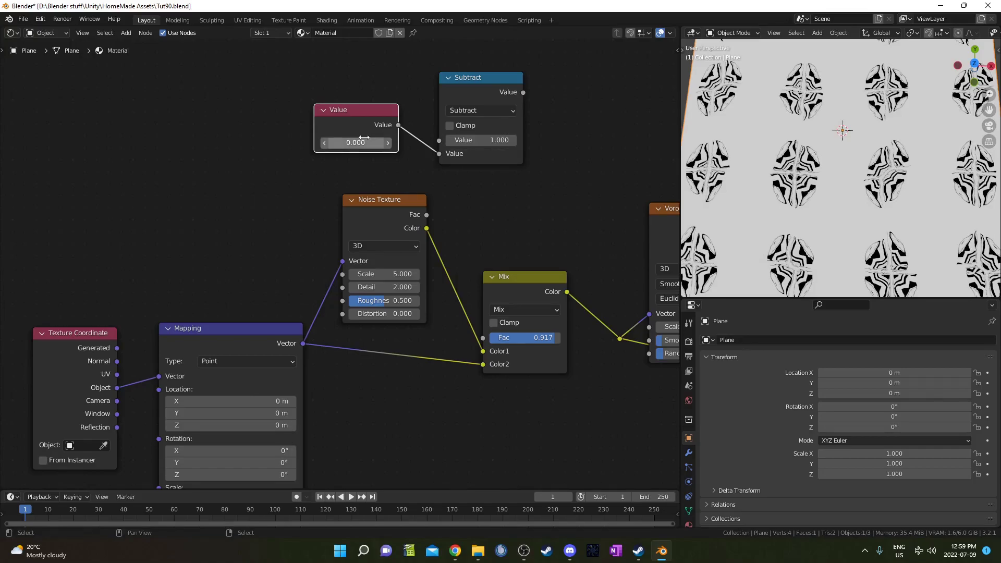
key("Return")
double_click(531, 338)
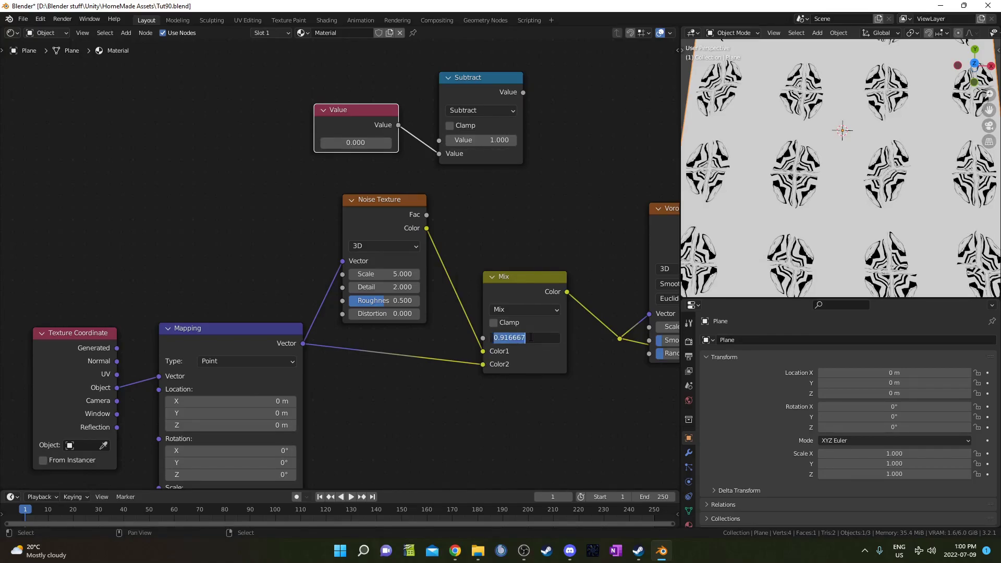
type(".9")
key("Return")
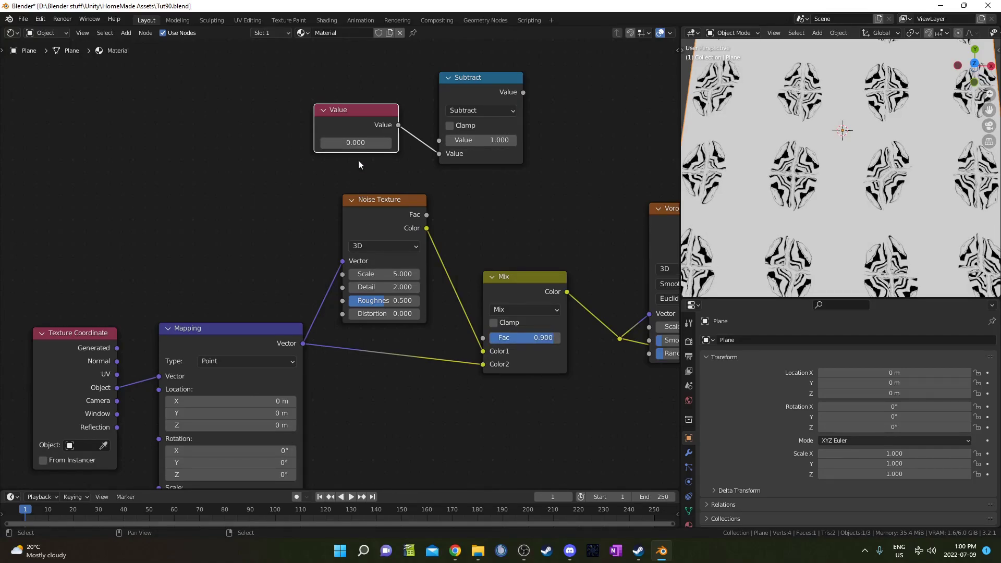
double_click(364, 143)
type(".9")
key("Return")
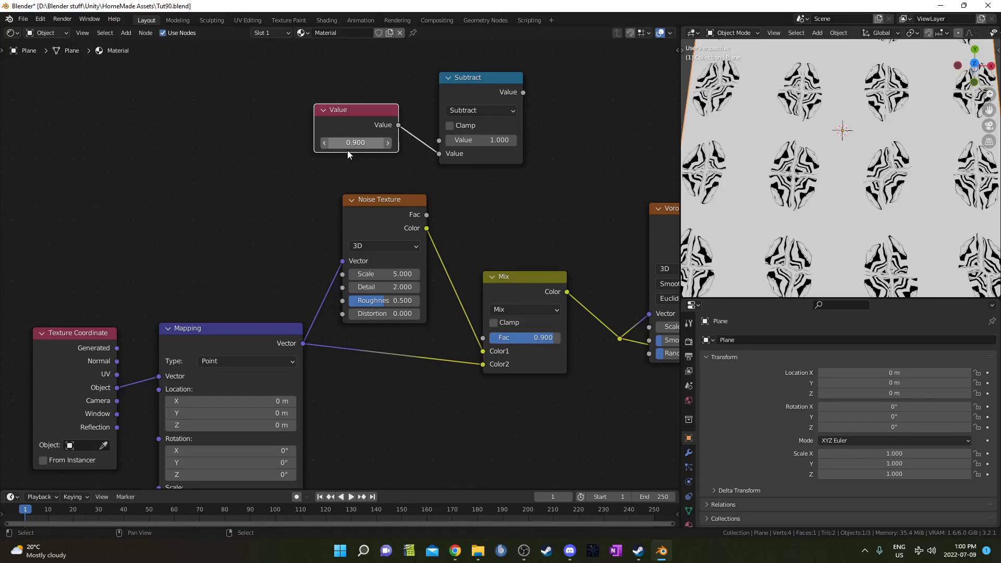
Duplicate the Mix node and insert the copy between the original and the reroute.
scroll(515, 218, "down", 1)
left_click(510, 308)
left_click(495, 291)
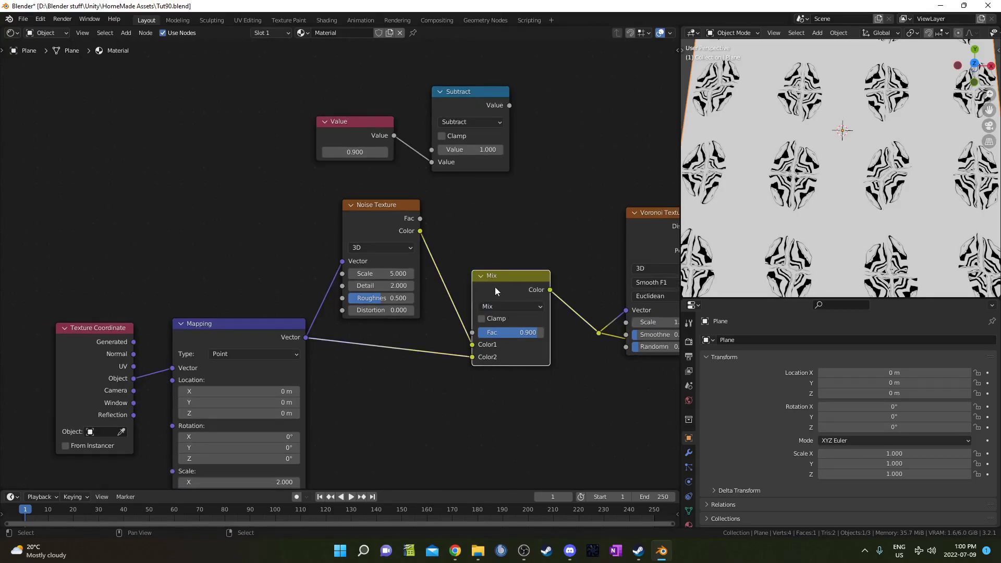
key("shift+d")
left_click(575, 280)
Set the duplicated Mix node's blending mode to Subtract and drive its Fac with the Math Subtract output.
middle_click_drag(612, 334, 401, 327)
left_click(427, 292)
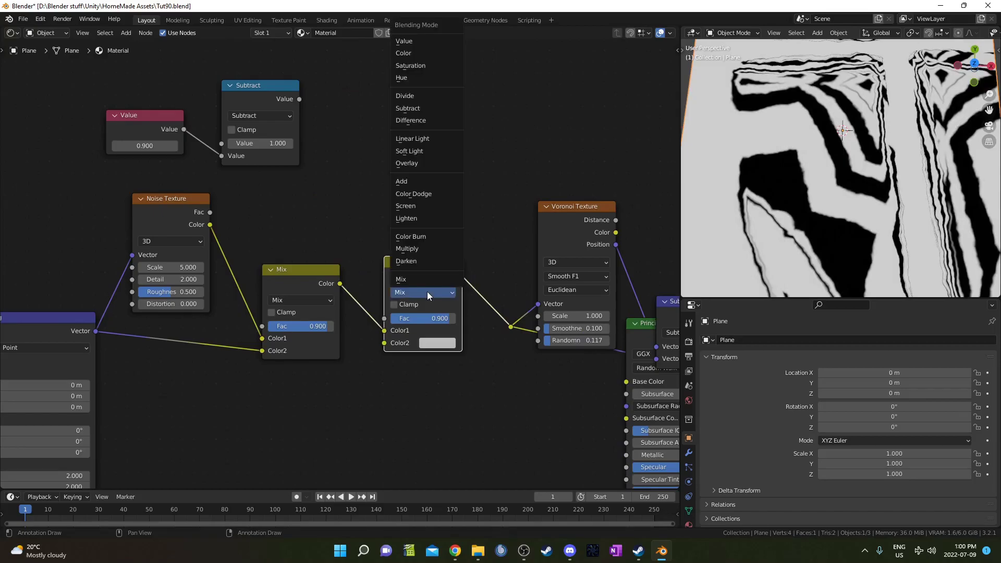
left_click(424, 109)
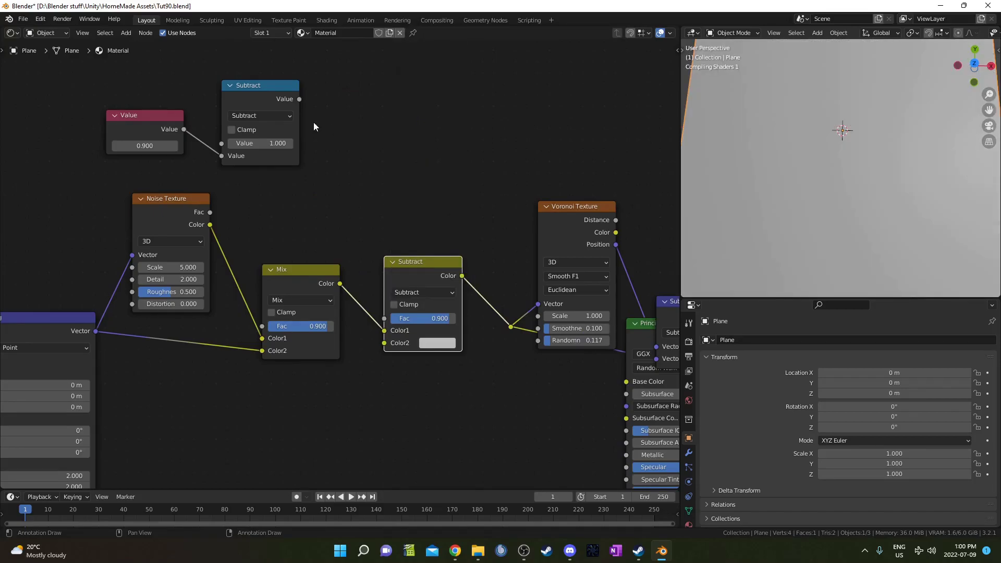
left_click_drag(299, 99, 386, 320)
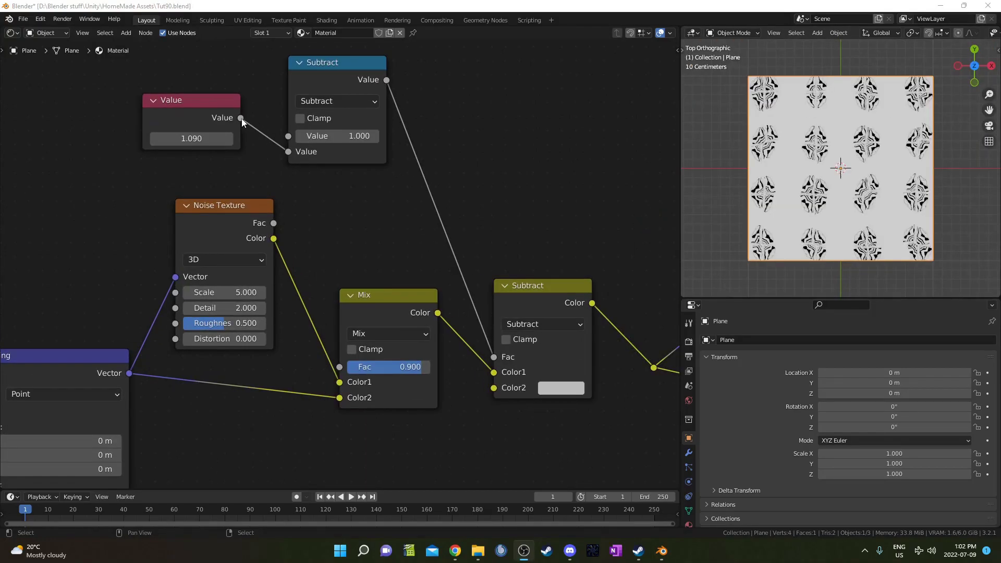
Connect the Value node to the first Mix node's Fac and set the Value to 0.95.
left_click_drag(241, 119, 340, 367)
middle_click_drag(346, 171, 402, 216)
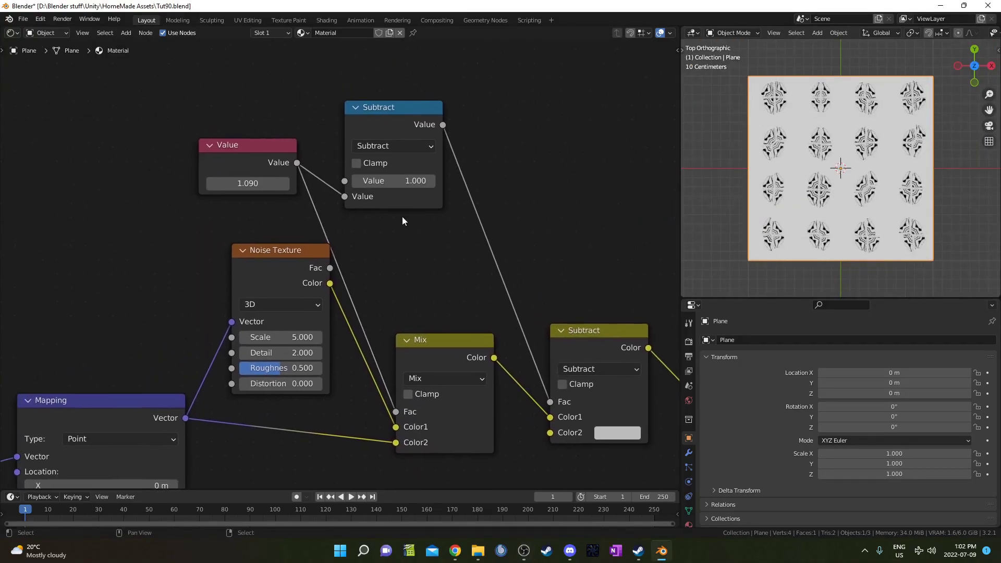
mouse_move(248, 187)
left_mouse_down("shift")
mouse_move(211, 183)
mouse_move(248, 183)
mouse_move(236, 183)
left_mouse_up("shift")
left_click(251, 186)
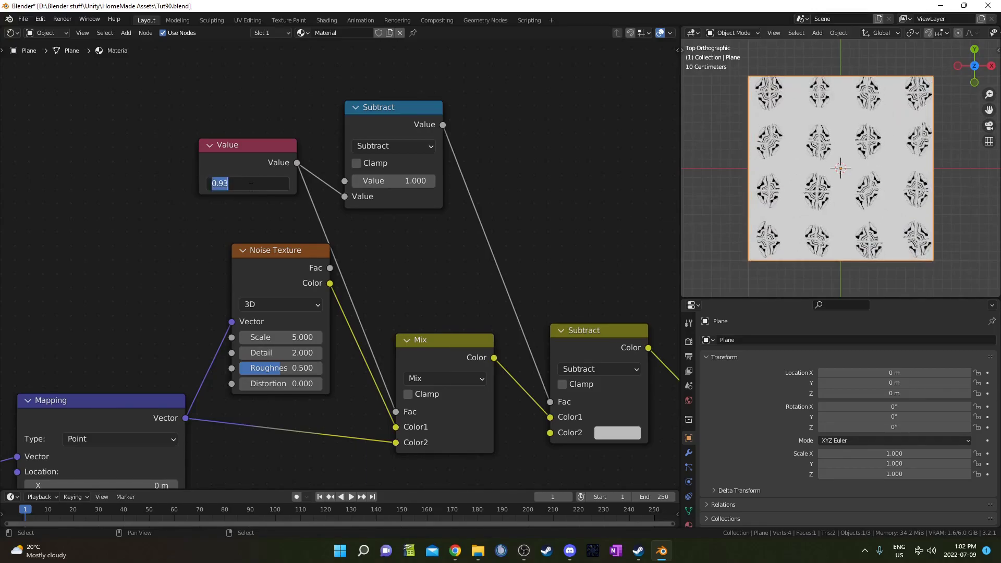
key("Return")
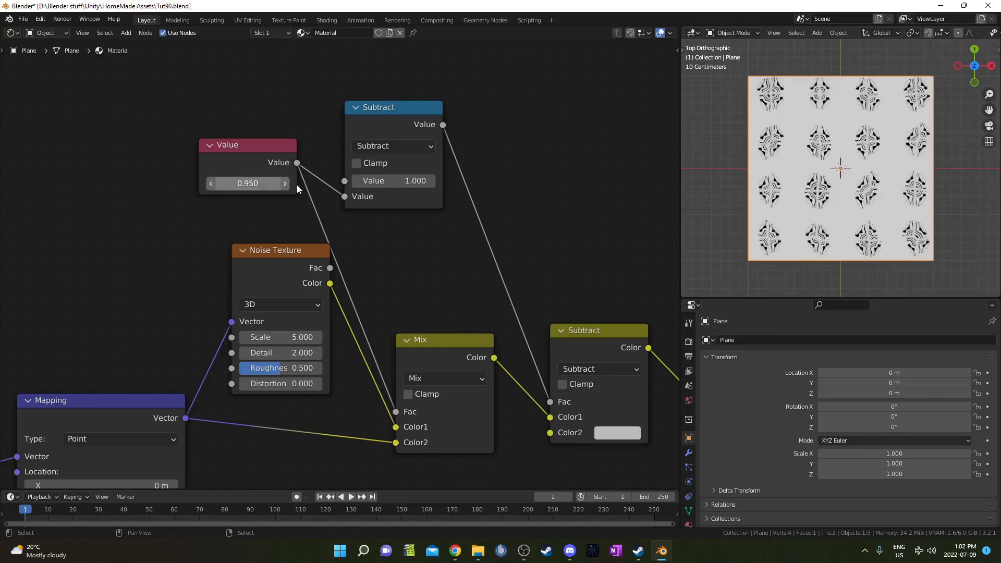
scroll(837, 200, "up", 3)
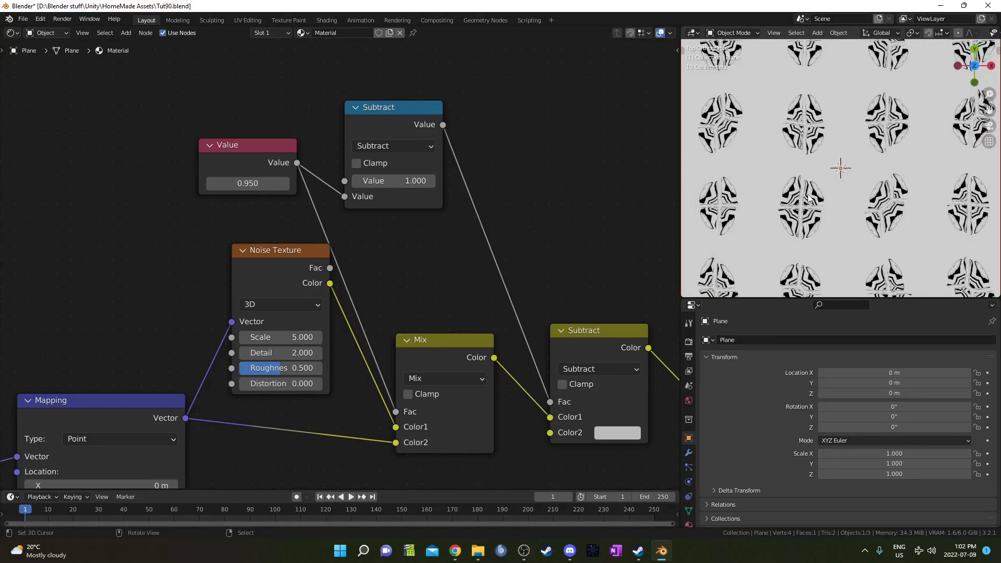
Insert a ColorRamp node between the Tile.jpg image texture's Color output and the Viewer, placed above the link.
scroll(458, 294, "down", 5)
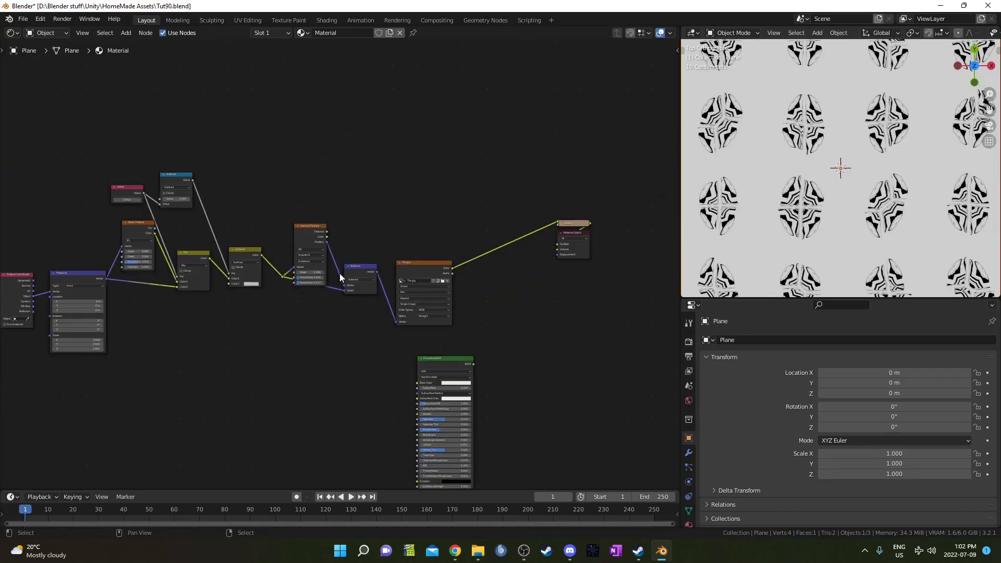
middle_click_drag(361, 242, 293, 240)
scroll(403, 276, "up", 2)
scroll(349, 291, "right", 3, "ctrl")
key("shift+a")
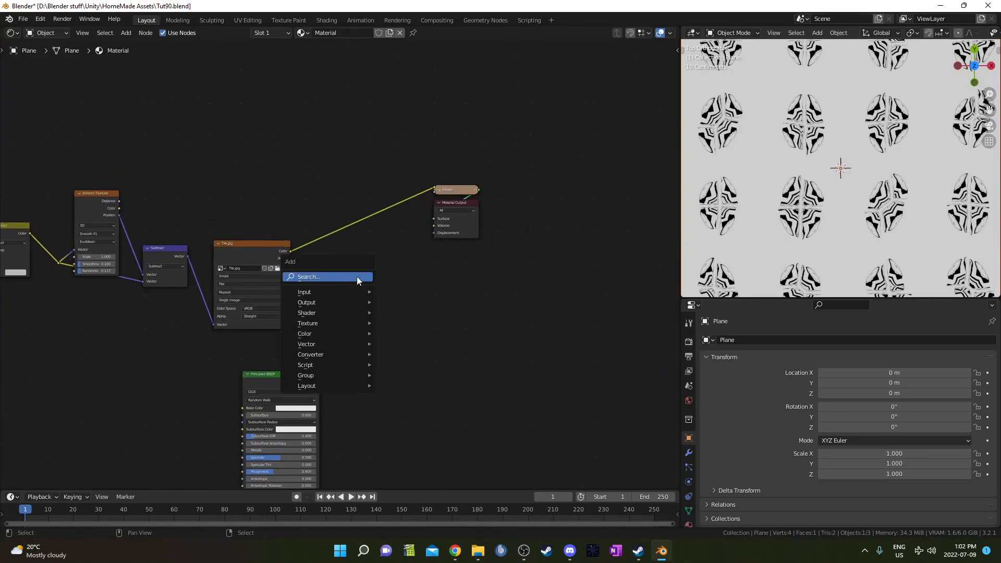
type("colorr")
key("Return")
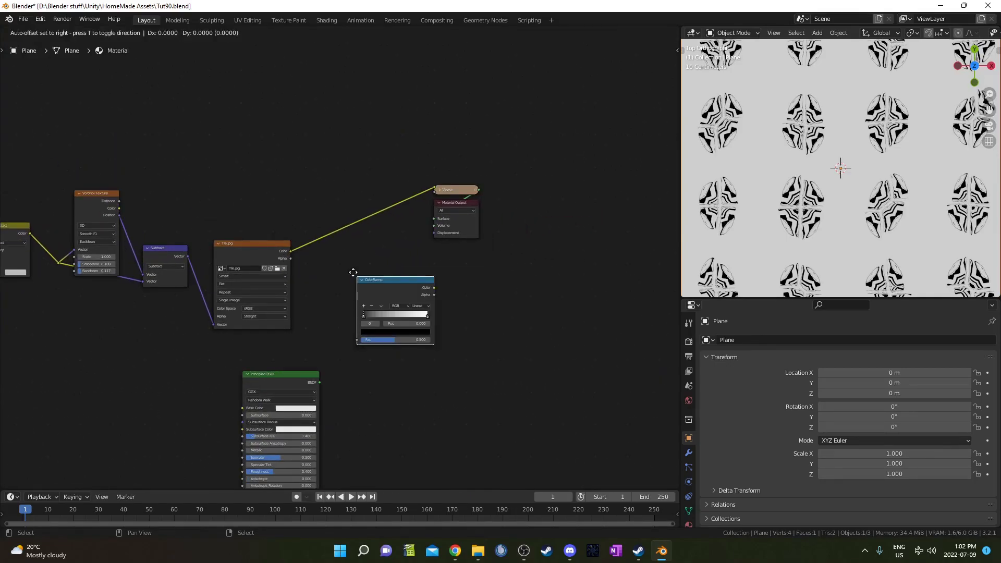
left_click(349, 227)
left_click_drag(350, 229, 355, 114)
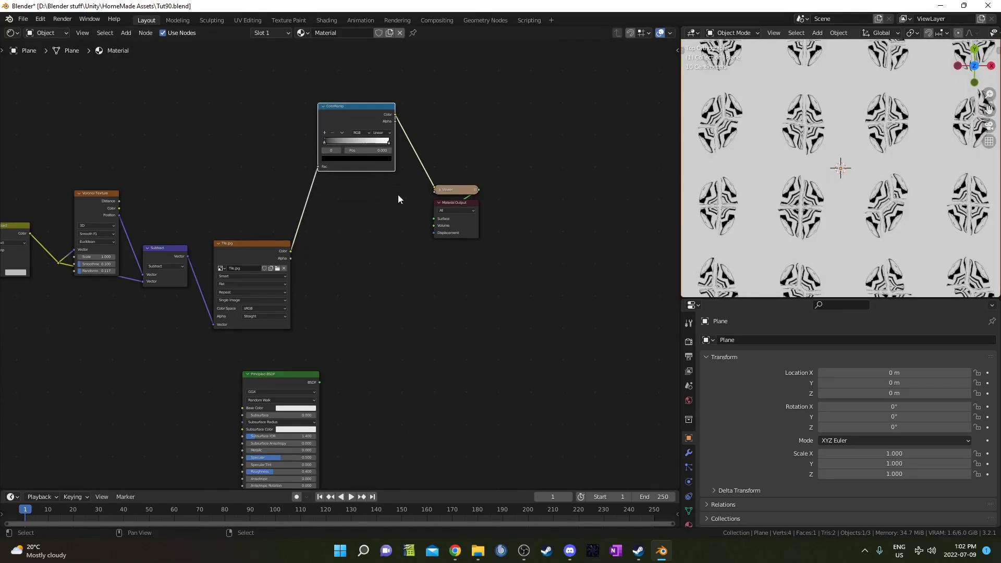
Switch the ColorRamp's color mode to HSV and its interpolation to Far.
middle_click_drag(379, 238, 244, 282)
scroll(230, 292, "up", 8)
middle_click_drag(79, 123, 420, 229)
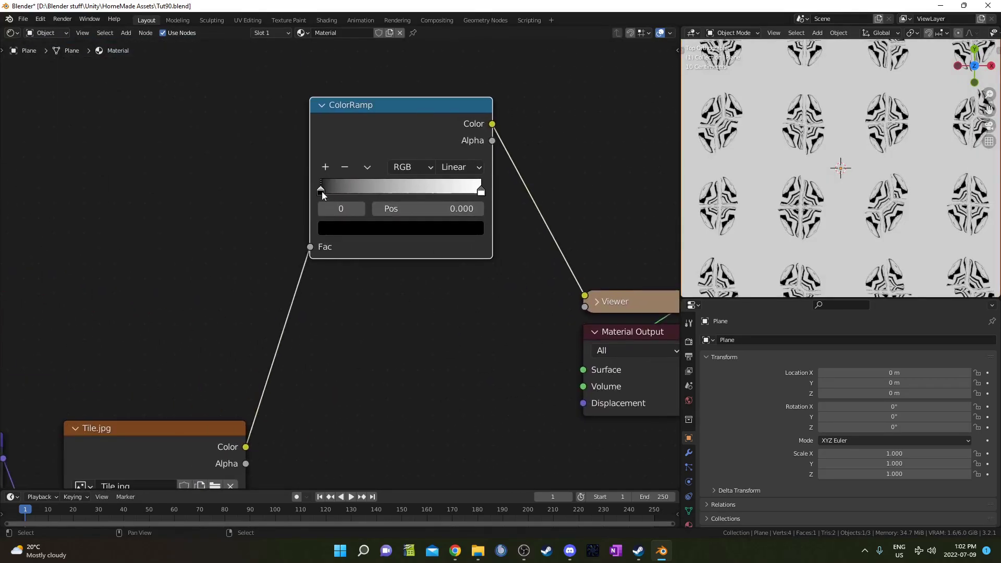
left_click(417, 168)
left_click(424, 200)
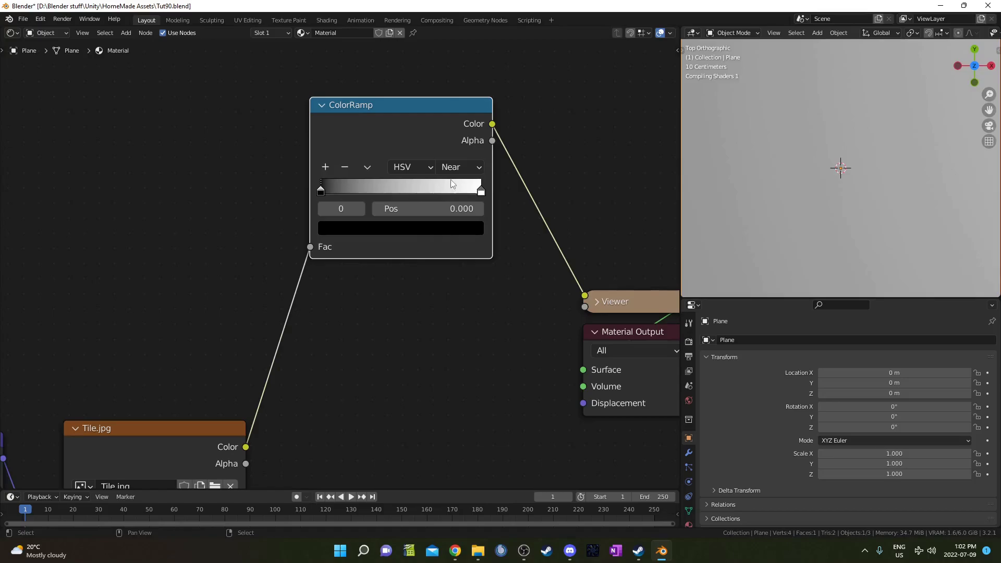
left_click(463, 168)
left_click(461, 201)
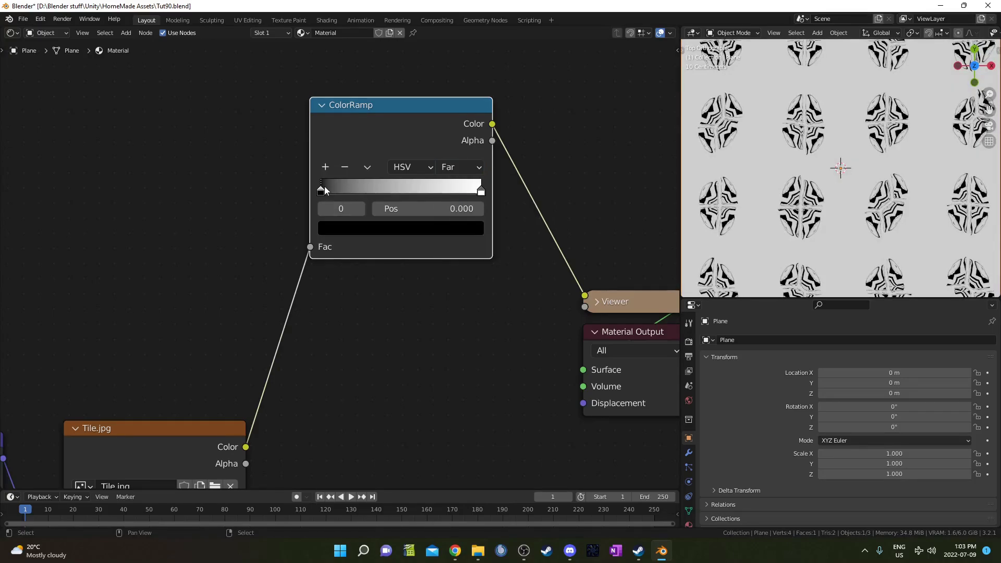
Set the color of the ColorRamp's first stop to hex 7f0009.
left_click(379, 229)
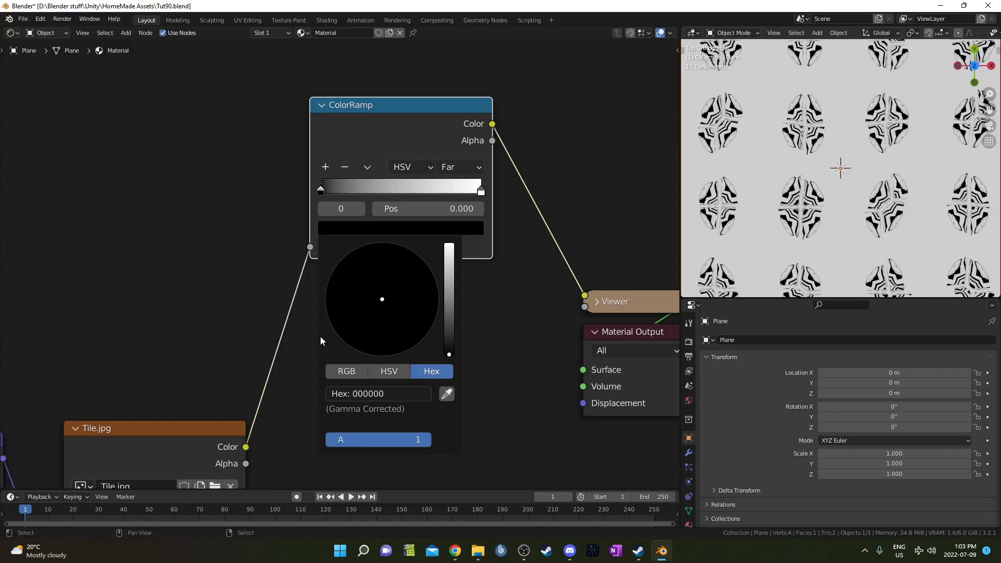
key("Escape")
left_click(416, 229)
left_click(382, 392)
type("7f0009")
key("Return")
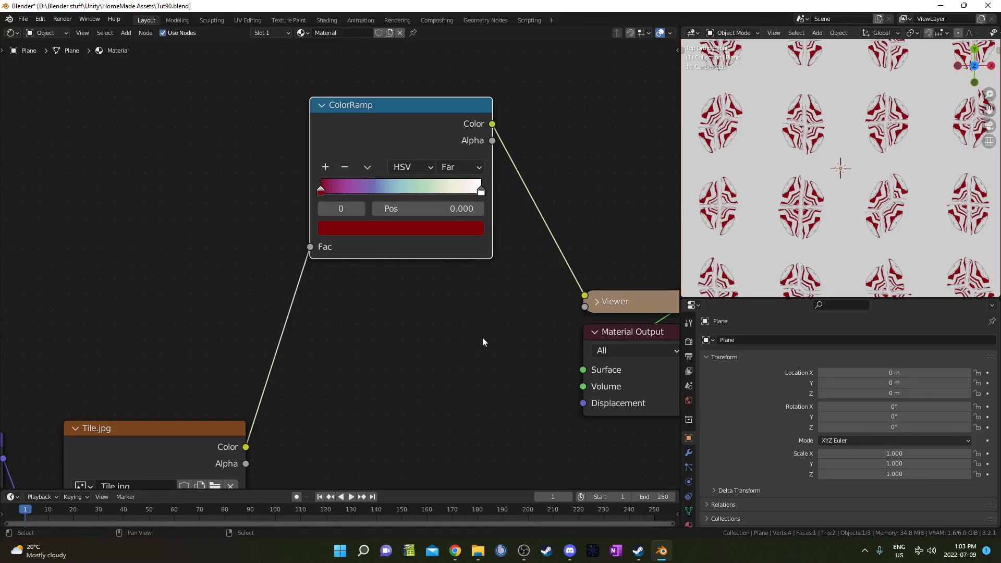
Connect the ColorRamp's Color to the Principled BSDF's Base Color and route the BSDF to a repositioned Material Output.
middle_click_drag(516, 414, 375, 281)
scroll(365, 297, "down", 5)
middle_click_drag(277, 412, 214, 300)
left_click_drag(167, 363, 407, 206)
middle_click_drag(401, 177, 422, 258)
left_click_drag(301, 117, 339, 242)
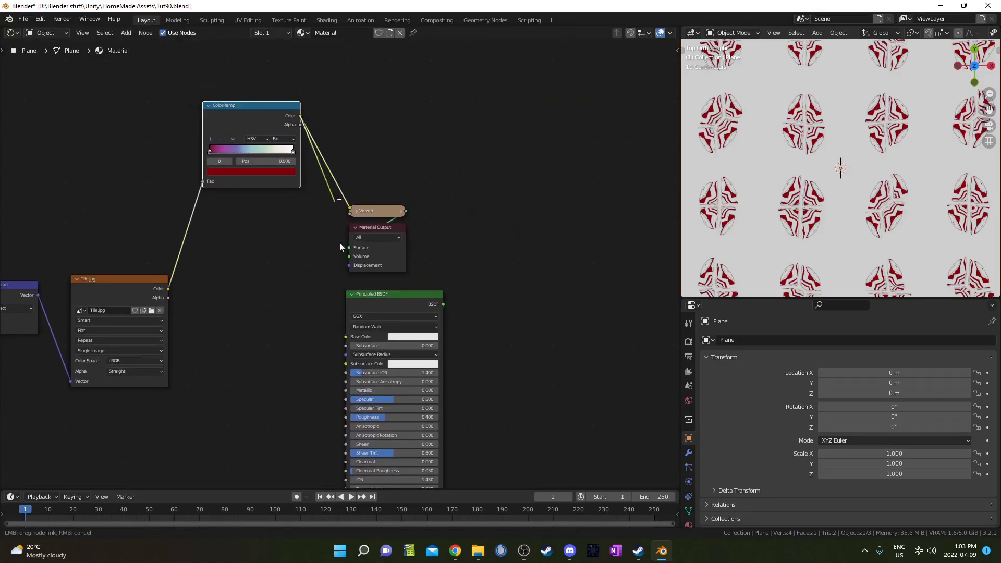
left_click_drag(339, 200, 345, 337)
left_click(441, 302, "ctrl+shift")
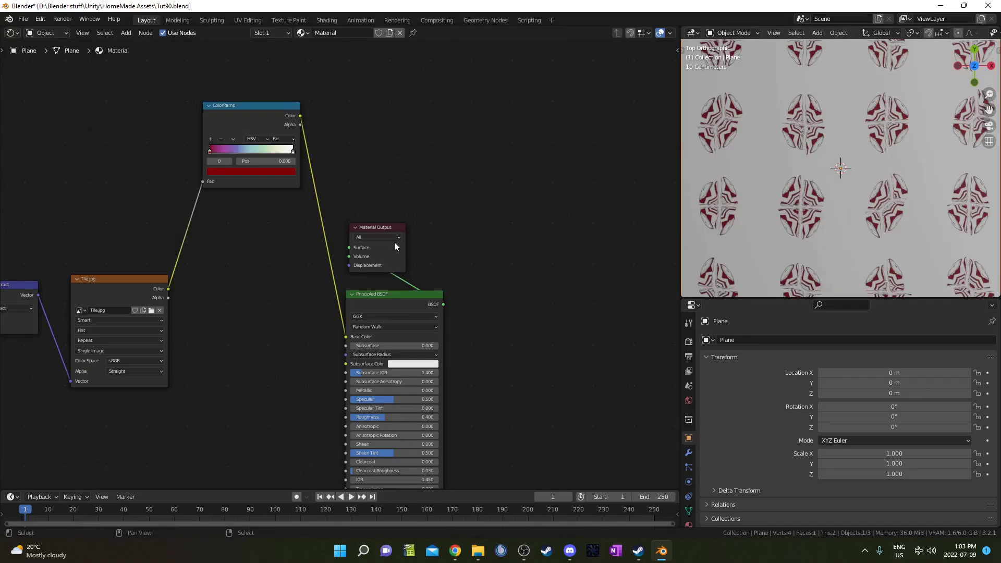
left_click_drag(395, 242, 523, 272)
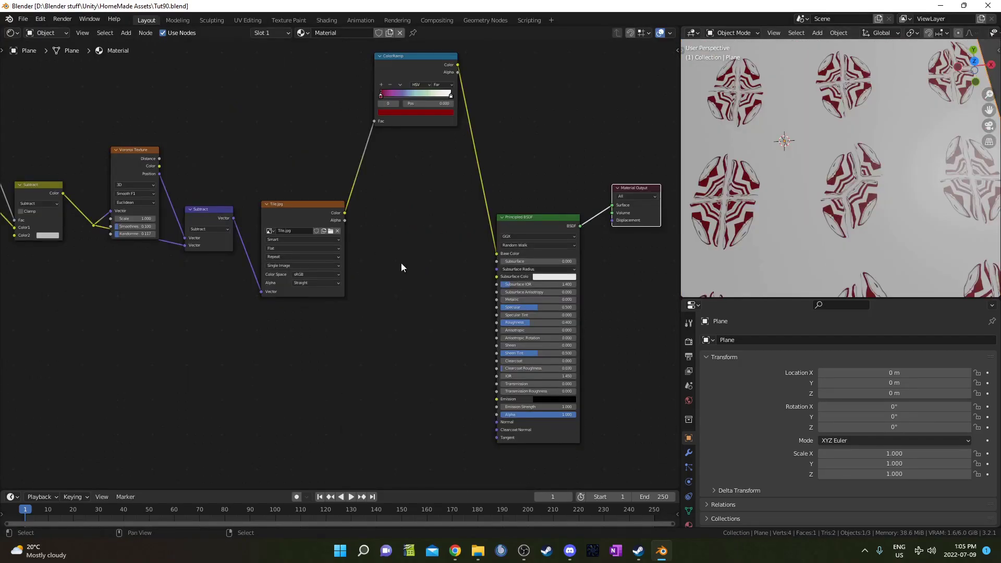
Add a Bump node beside the Tile.jpg texture, connect the texture's Color to its Height, and preview the Bump output on the plane.
scroll(402, 267, "up", 2)
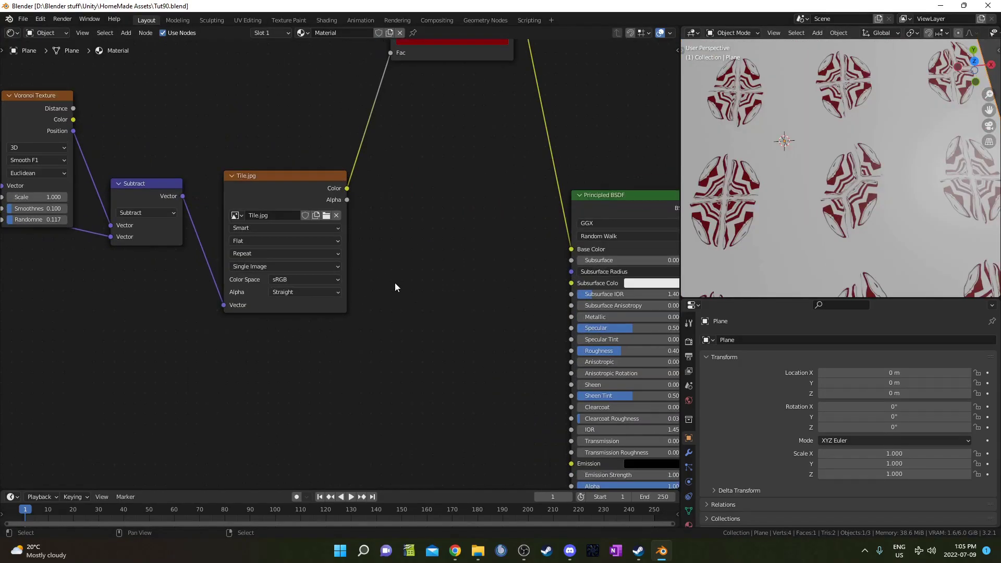
key("shift+a")
type("bump")
key("Return")
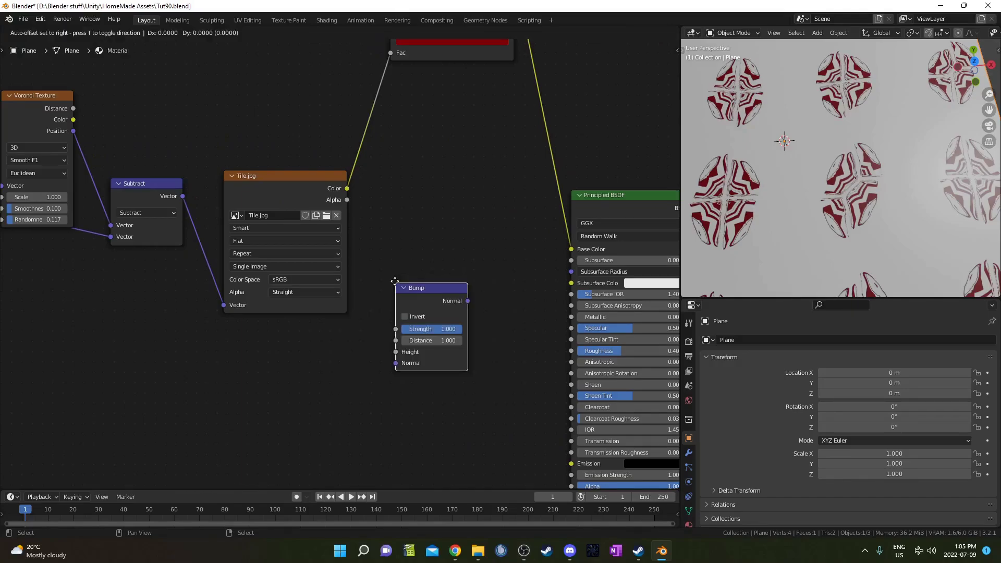
left_click(413, 239)
left_click_drag(348, 189, 412, 307)
left_click(465, 246, "ctrl+shift")
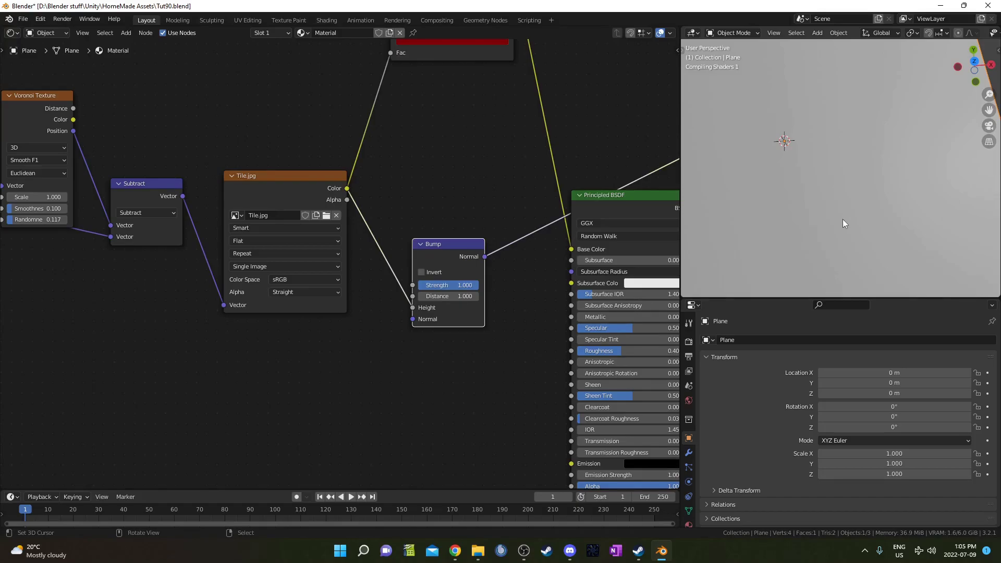
middle_click_drag(862, 232, 850, 195)
Try a ColorRamp with shifted stops between Tile.jpg's Color output and the Bump's Height input, and delete that ColorRamp.
middle_click_drag(419, 316, 481, 297)
left_click_drag(512, 226, 536, 224)
key("shift+a")
left_click(426, 325)
type("color ramp")
key("Return")
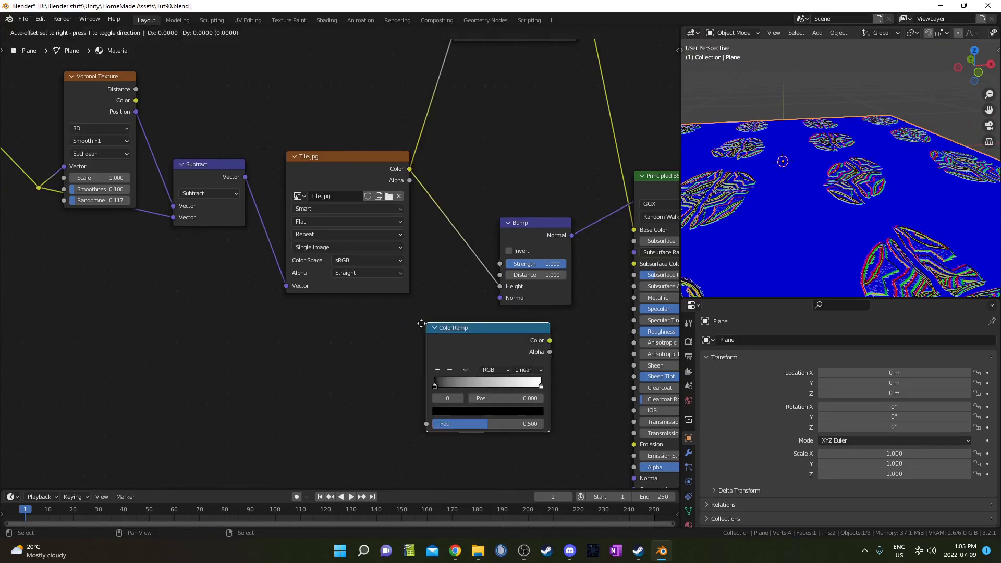
left_click(445, 190)
middle_click_drag(528, 271, 411, 289)
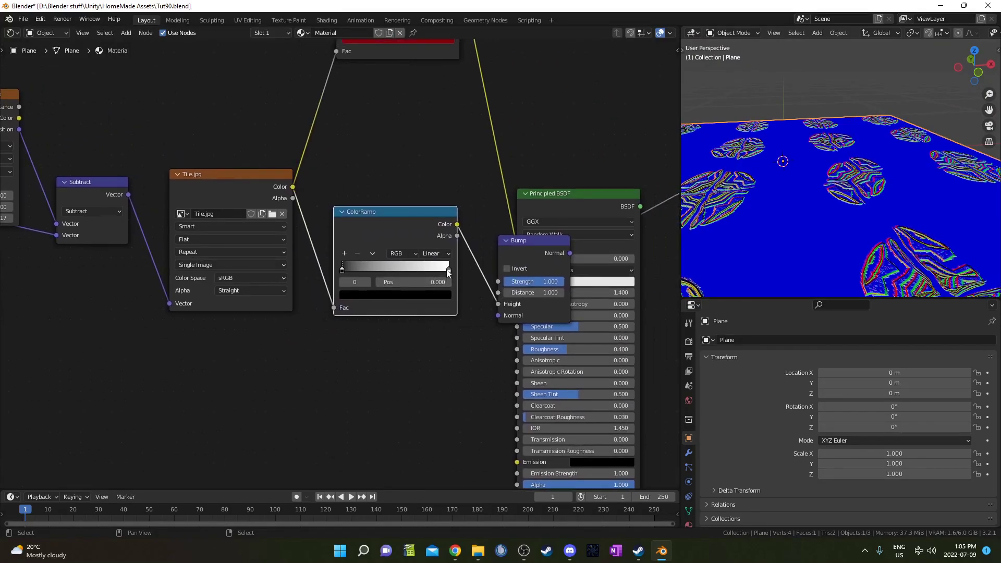
left_click_drag(448, 269, 496, 264)
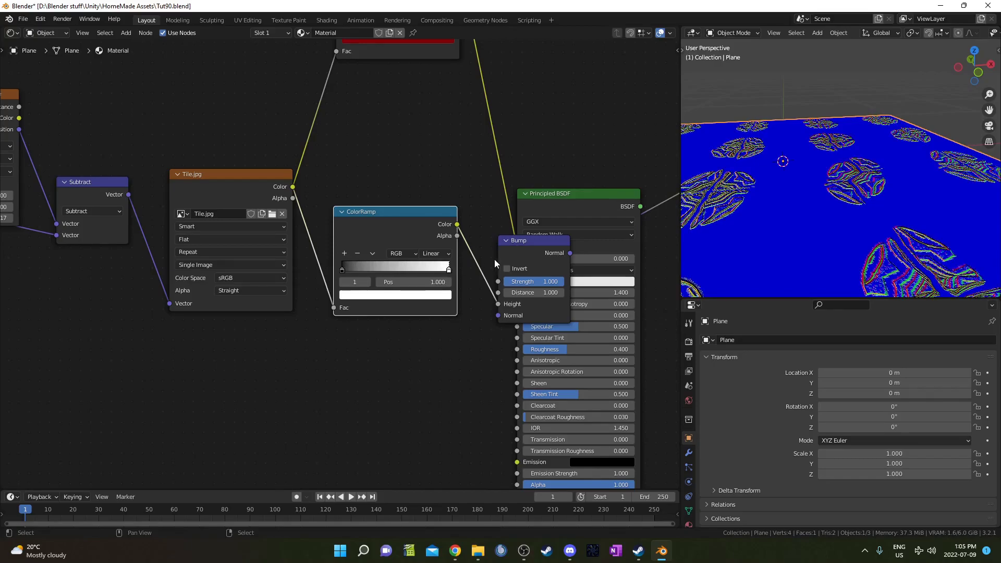
mouse_move(342, 268)
left_mouse_down()
mouse_move(442, 270)
mouse_move(358, 268)
left_mouse_up()
left_click_drag(403, 214, 377, 350, "alt")
key("x")
Connect the Bump's Normal output to the Principled BSDF's Normal input and preview the Principled BSDF on the plane.
scroll(516, 269, "down", 1)
left_click_drag(506, 243, 403, 261)
middle_click_drag(423, 243, 391, 141)
right_click_drag(393, 170, 516, 280, "alt")
middle_click_drag(505, 144, 459, 227)
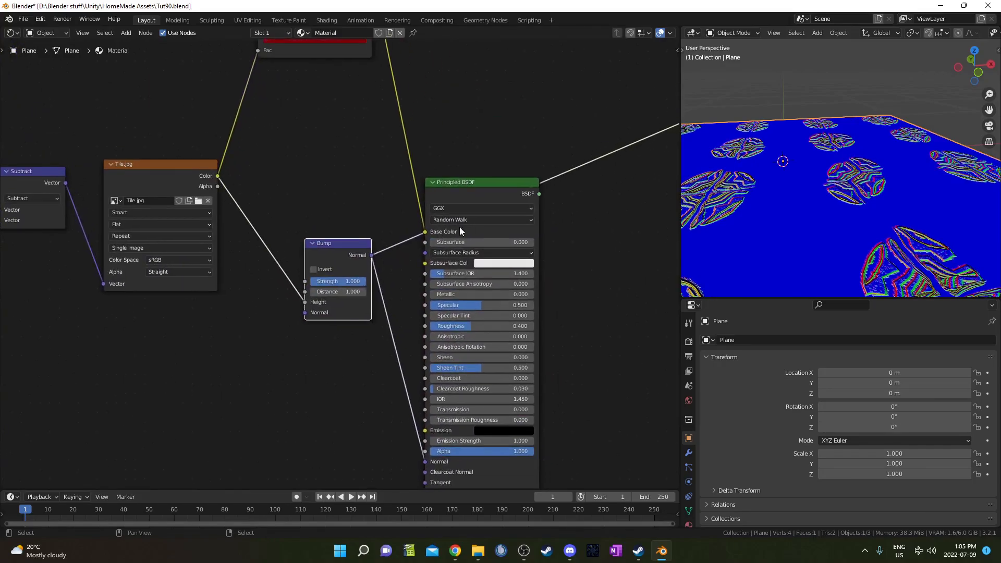
left_click(491, 193, "ctrl+shift")
left_click_drag(357, 245, 339, 271)
scroll(931, 213, "up", 3)
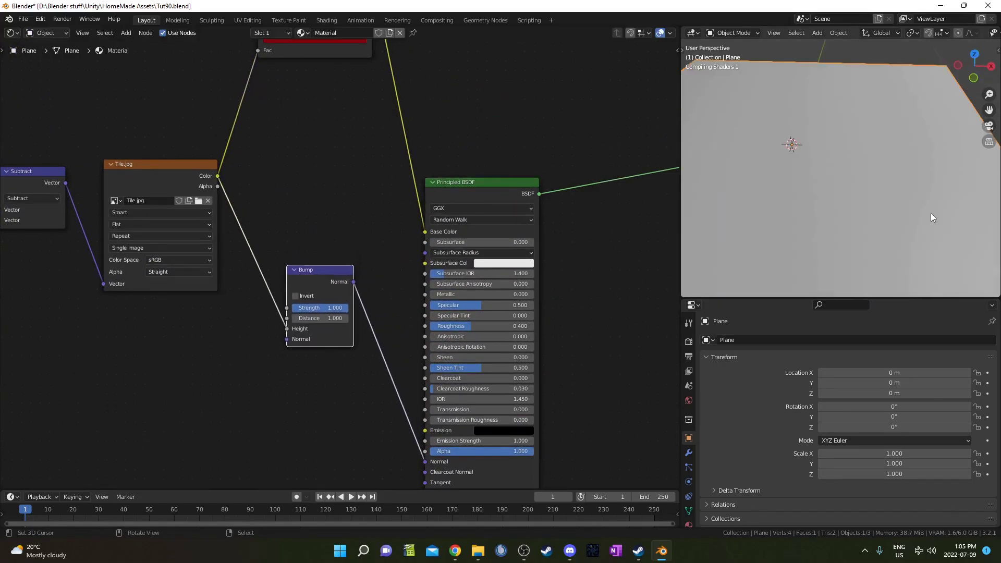
middle_click_drag(930, 214, 919, 245)
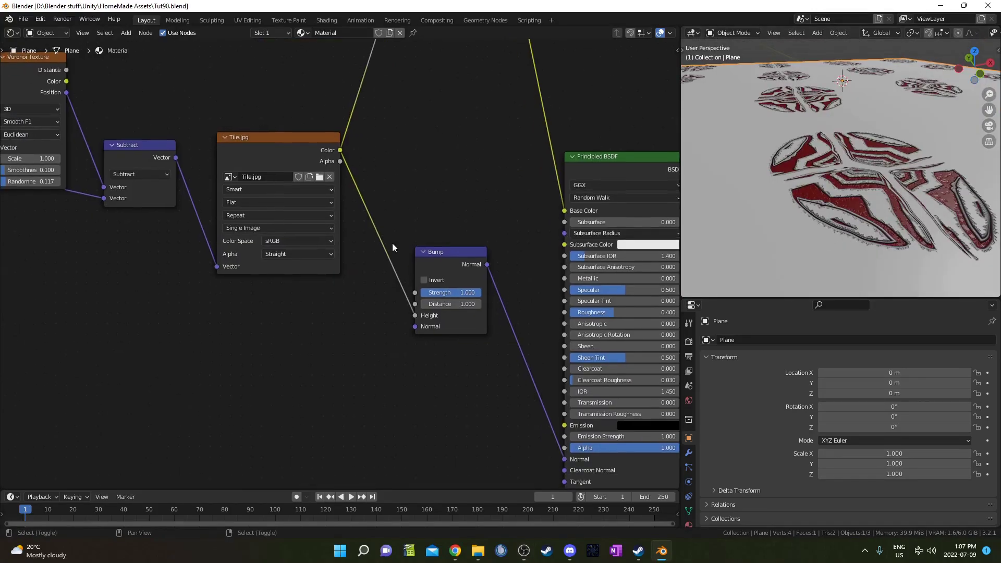
Insert a ColorRamp node on the link between Tile.jpg's Color output and the Bump's Height input.
key("shift+a")
left_click(393, 242)
type("color")
key("Return")
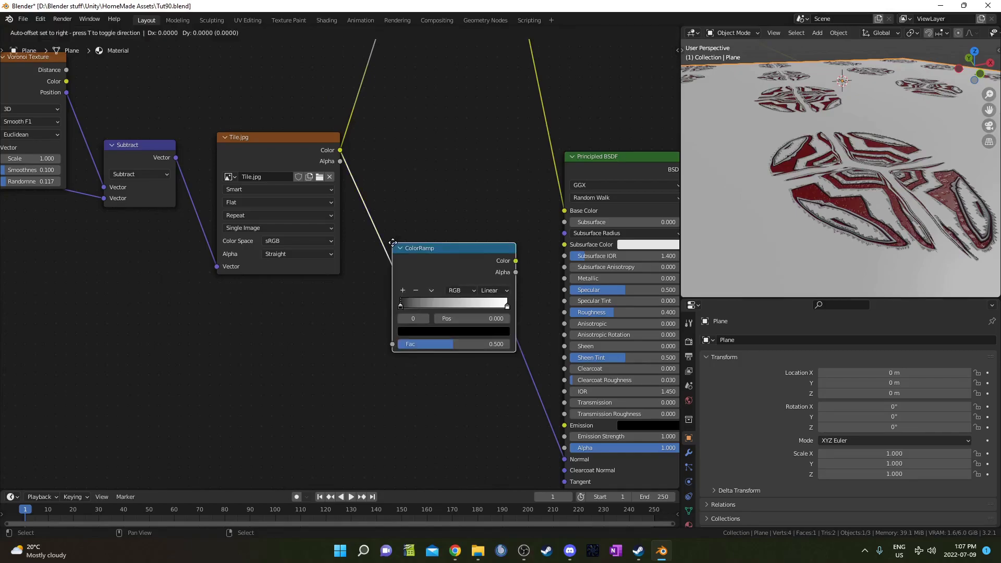
left_click(381, 195)
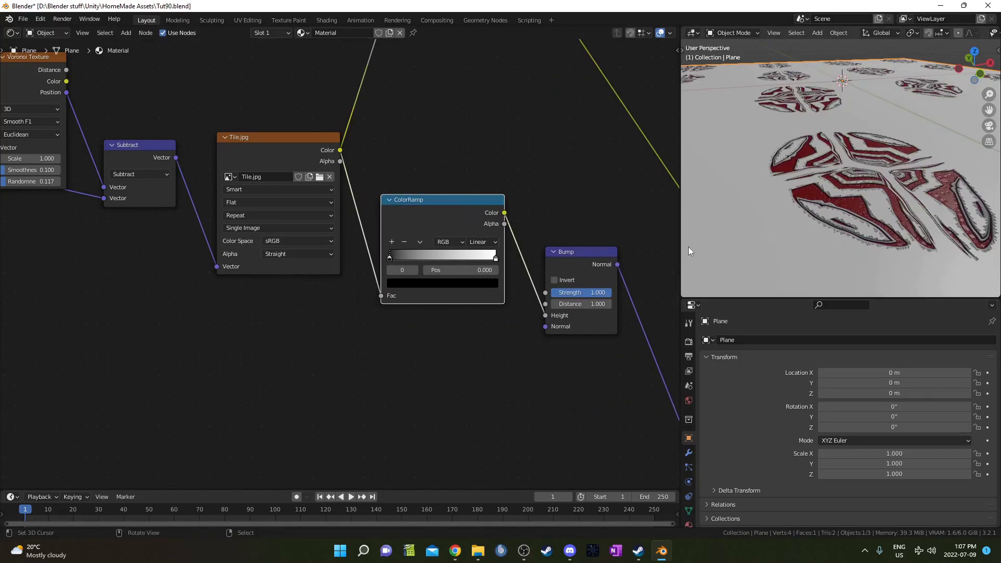
Set the Bump ColorRamp's white stop to position 0.905 and nudge its black stop slightly inward.
left_click_drag(496, 259, 491, 258)
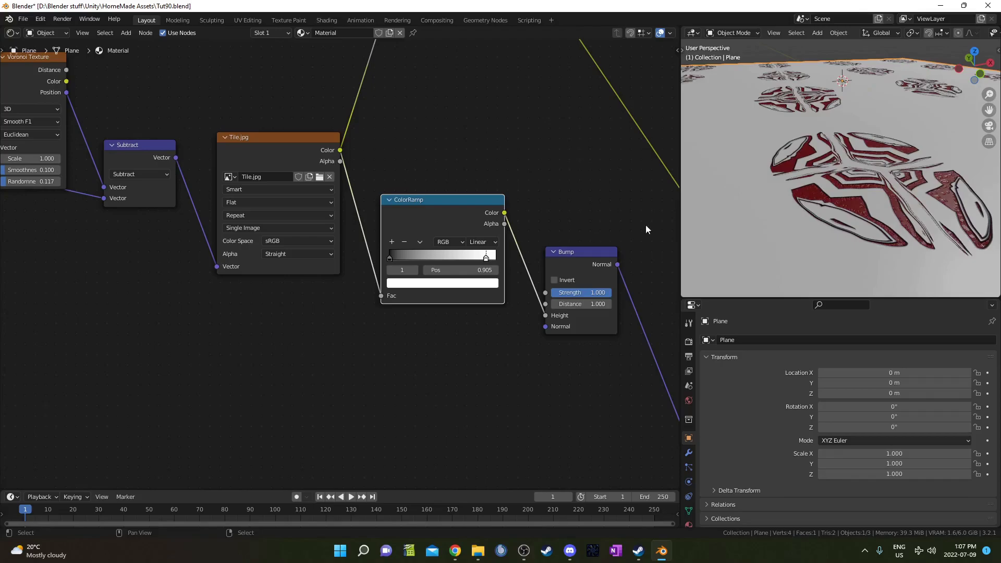
scroll(858, 220, "up", 6)
middle_click_drag(853, 220, 850, 225)
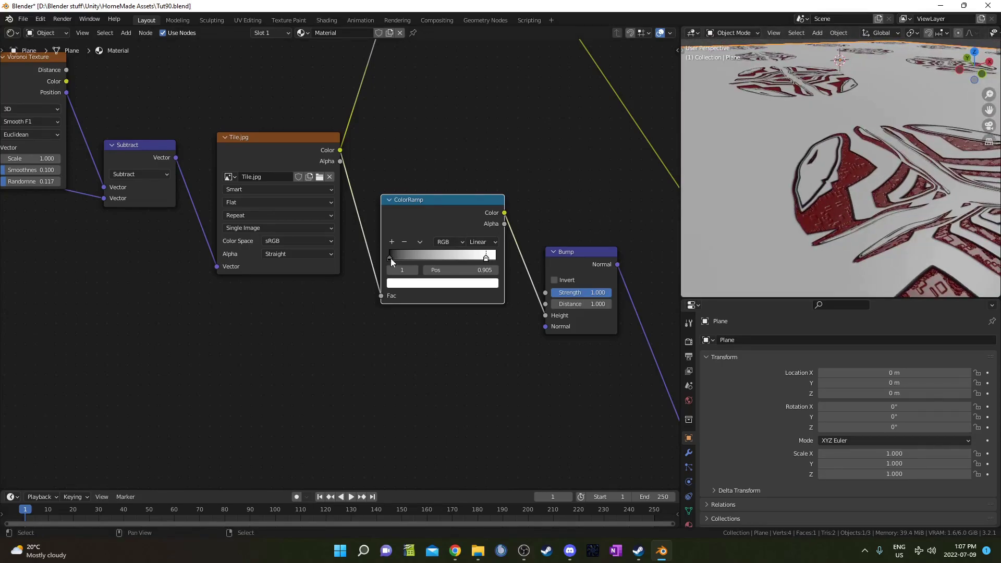
left_click_drag(390, 258, 393, 259)
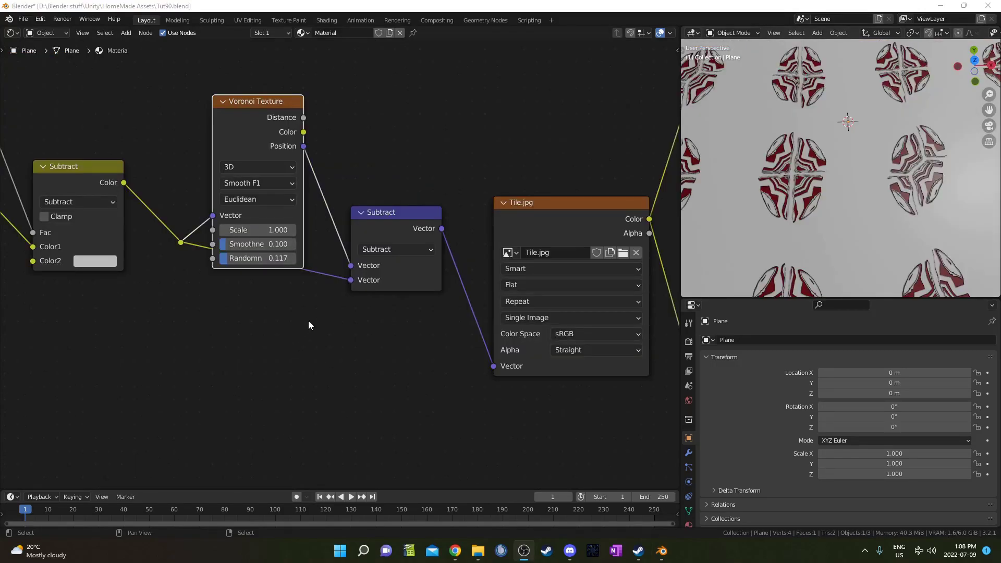
Connect the Voronoi Texture's Position directly to Tile.jpg's Vector, move the vector Subtract node aside, and set the Voronoi Scale to 20.
left_click_drag(305, 147, 493, 367)
left_click_drag(438, 221, 369, 359)
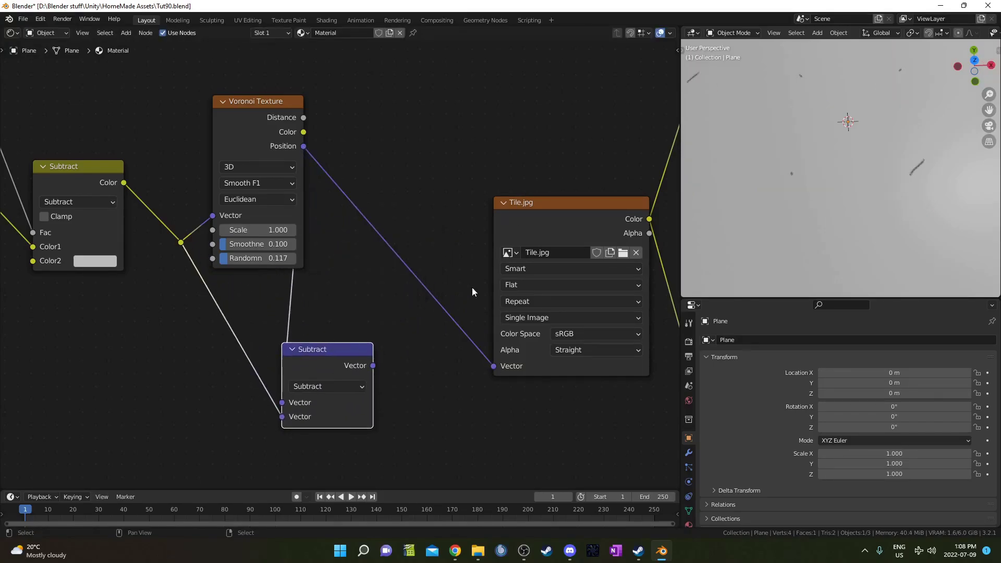
left_click(257, 228)
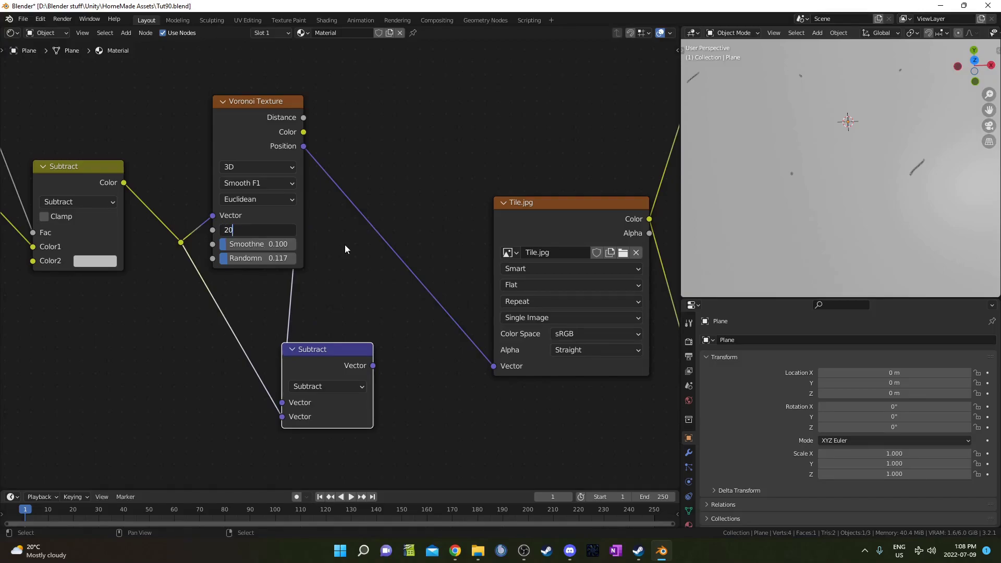
type("20")
key("Return")
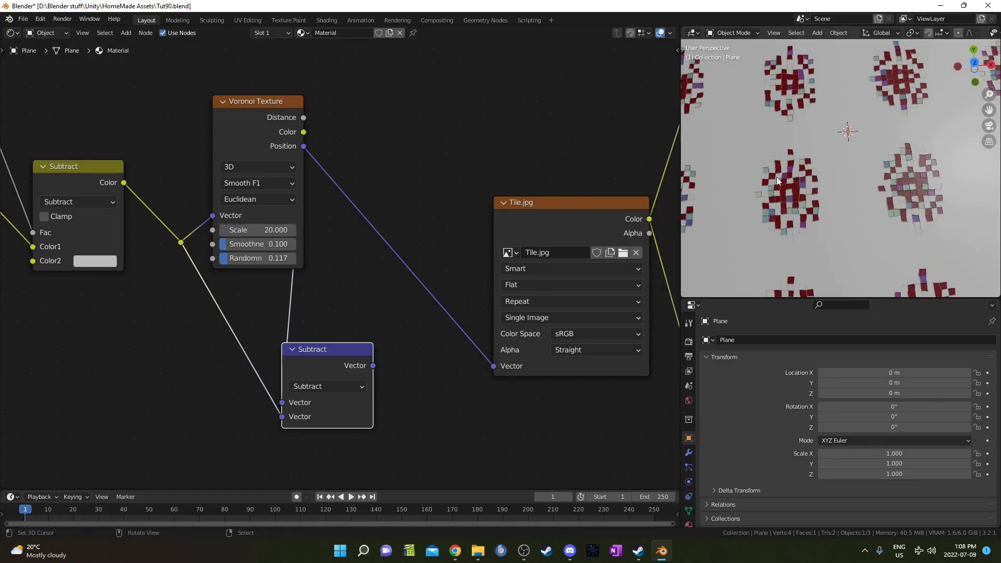
Set the Value node that controls the noise distortion to 1.
middle_click_drag(25, 216, 349, 228)
scroll(349, 228, "down", 2)
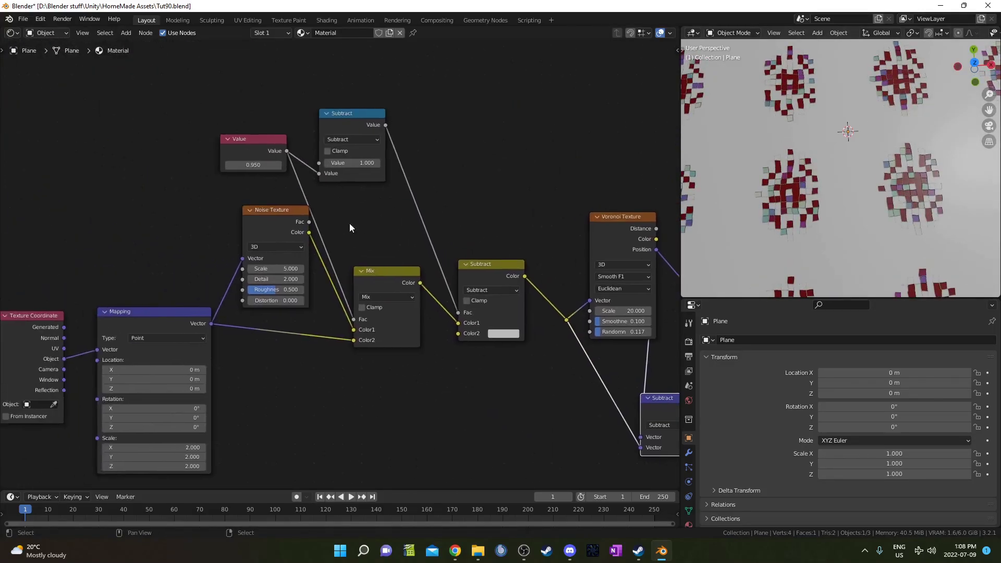
left_click(266, 168)
type("1")
key("Return")
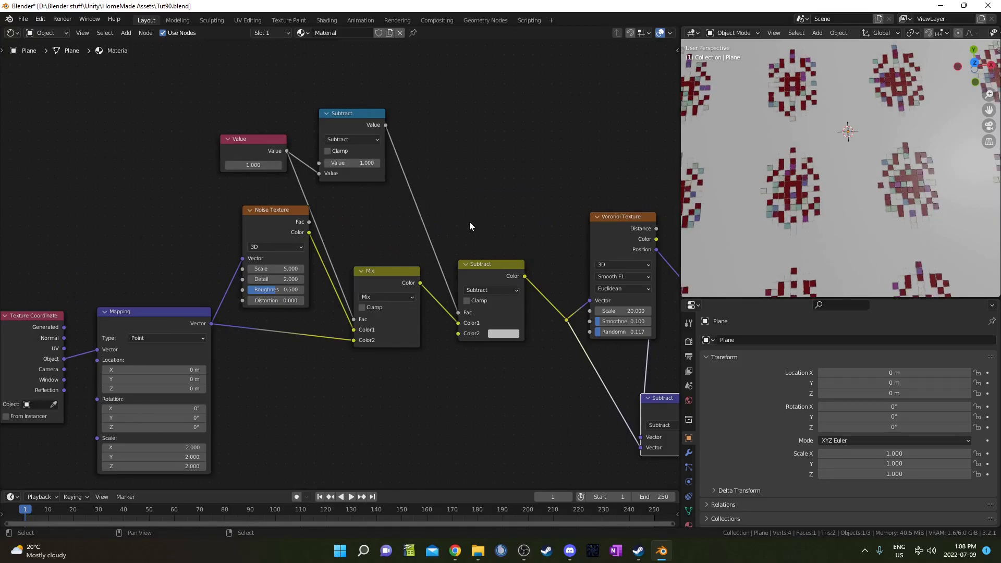
Set the Voronoi Texture's Smoothness and Randomness to 0.
middle_click_drag(469, 222, 244, 173)
middle_click_drag(466, 264, 375, 251)
scroll(333, 256, "up", 8)
left_click(283, 259)
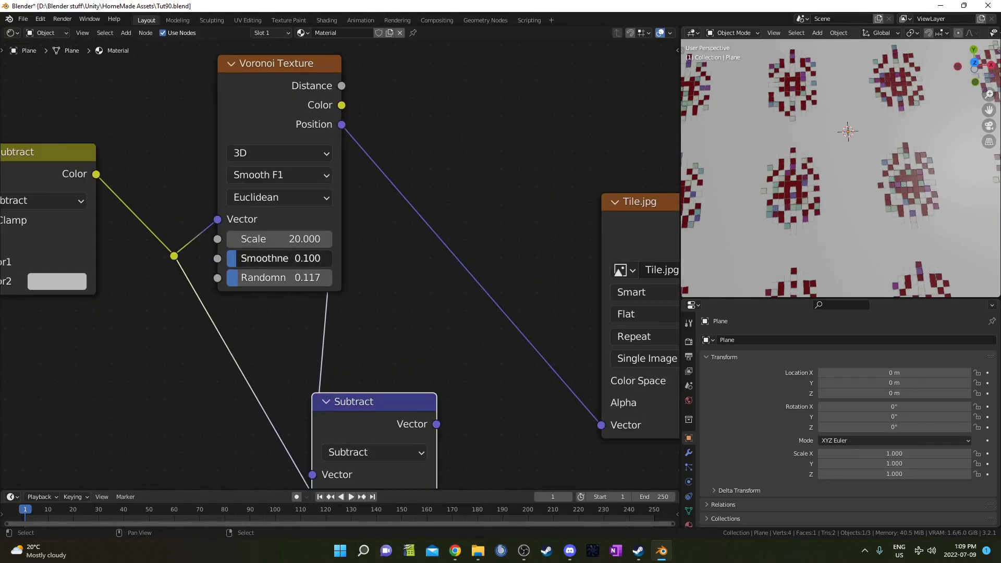
scroll(783, 183, "up", 5)
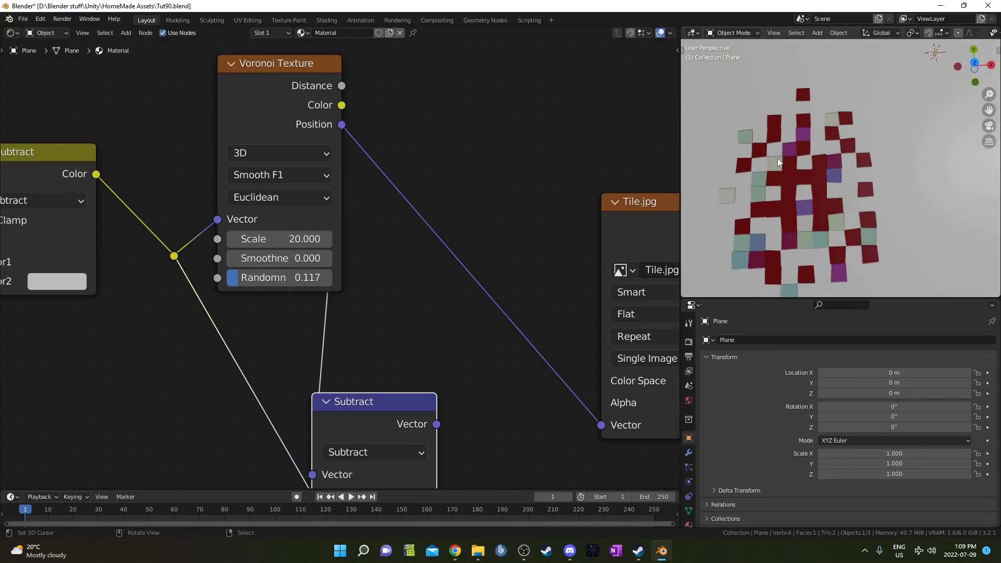
left_click(285, 277)
type("0")
key("Return")
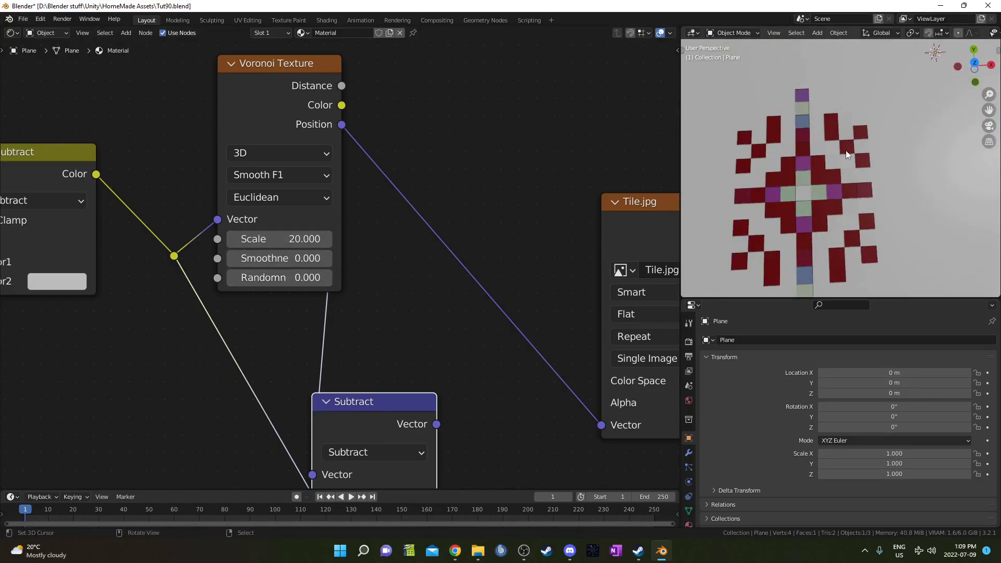
Raise the Voronoi Texture's Scale to 180.4 and inspect one tile motif up close.
scroll(845, 151, "down", 5)
scroll(845, 153, "up", 5)
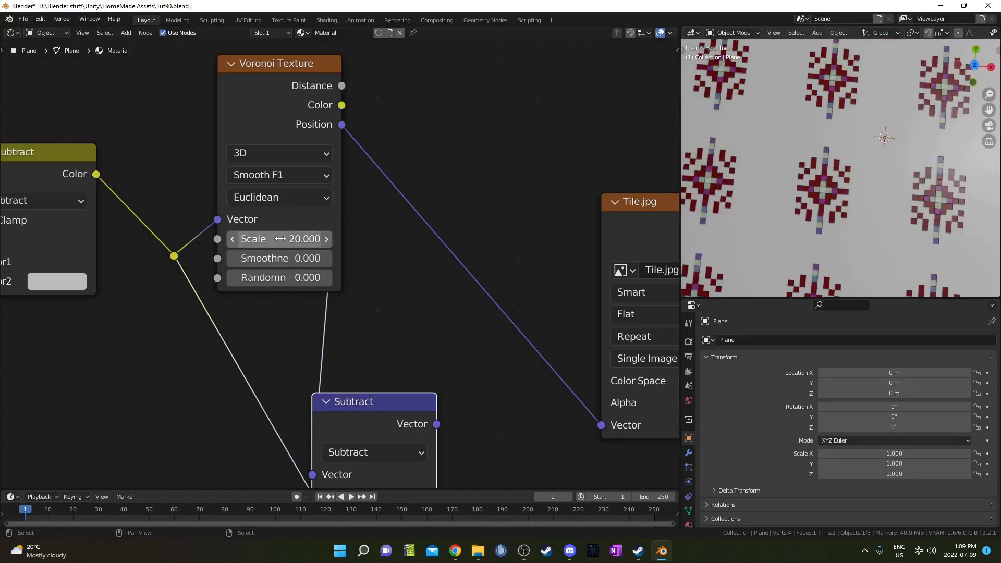
left_click_drag(280, 239, 733, 239)
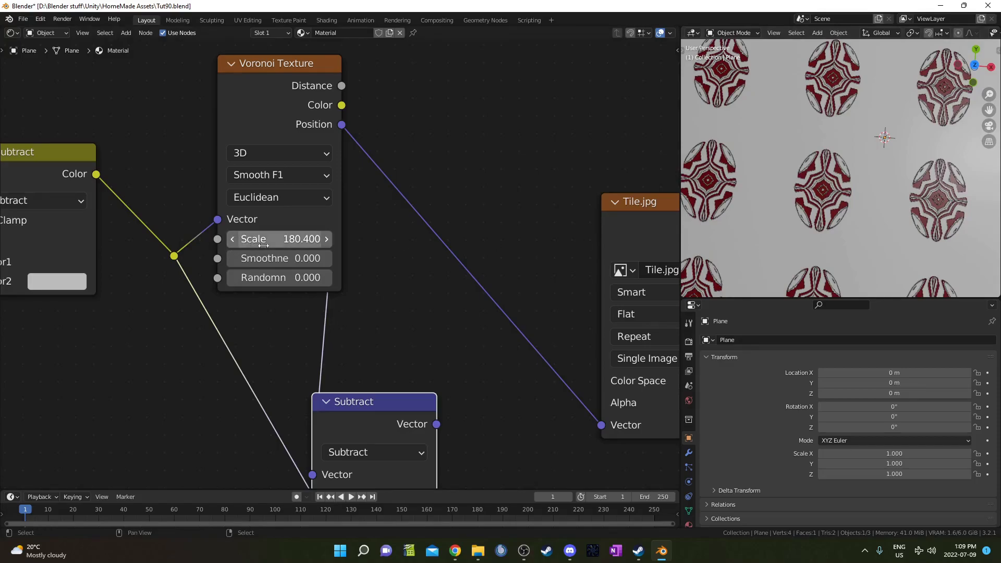
scroll(827, 219, "up", 5)
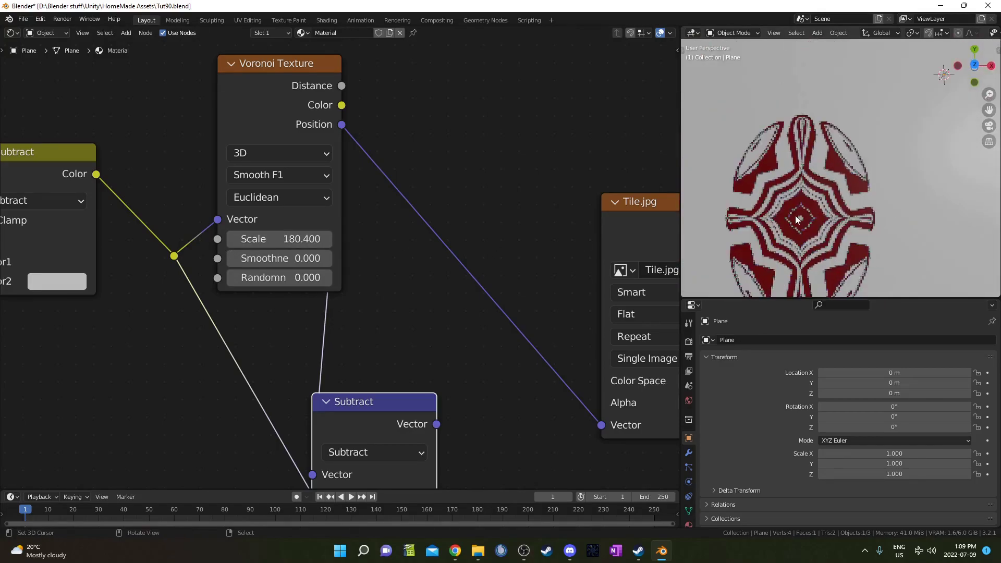
middle_click_drag(795, 215, 818, 152, "shift")
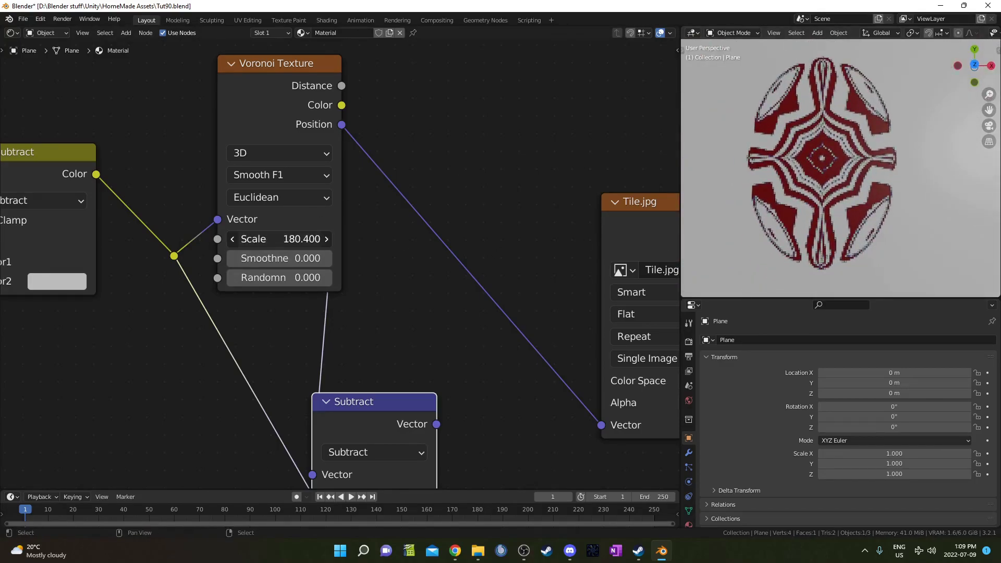
Set the Voronoi Texture's Smoothness to 0.050 and its Scale to 50.
left_click_drag(277, 239, 87, 239)
left_click_drag(273, 260, 278, 260)
left_click(247, 241)
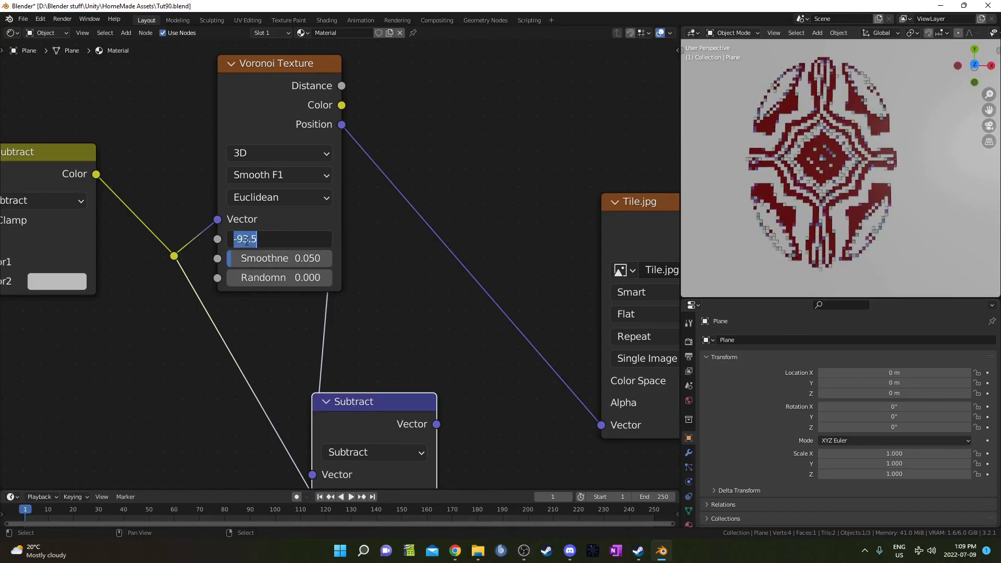
type("50")
key("Return")
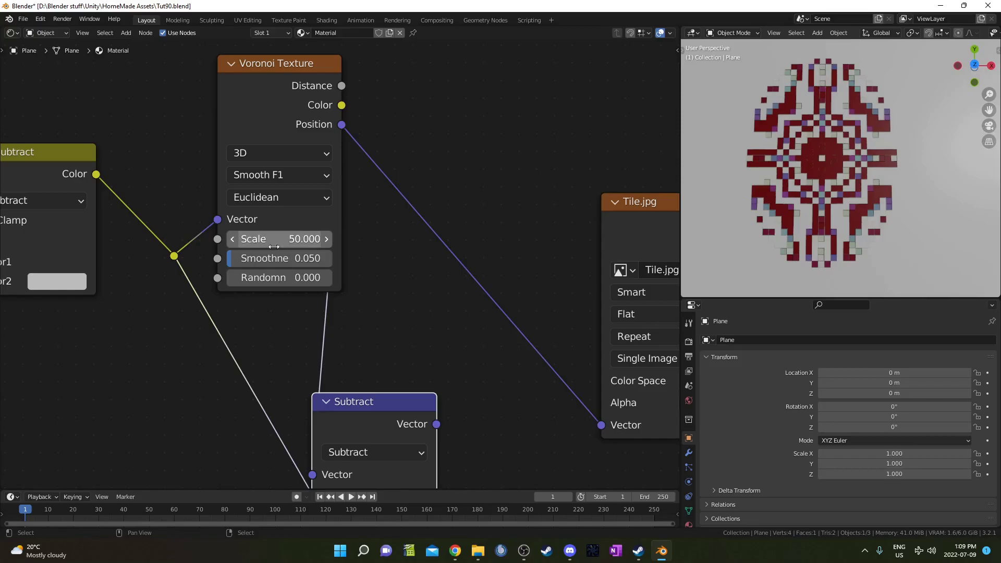
Try a Voronoi Smoothness of about 0.508 together with a higher Randomness.
left_click_drag(274, 258, 322, 258)
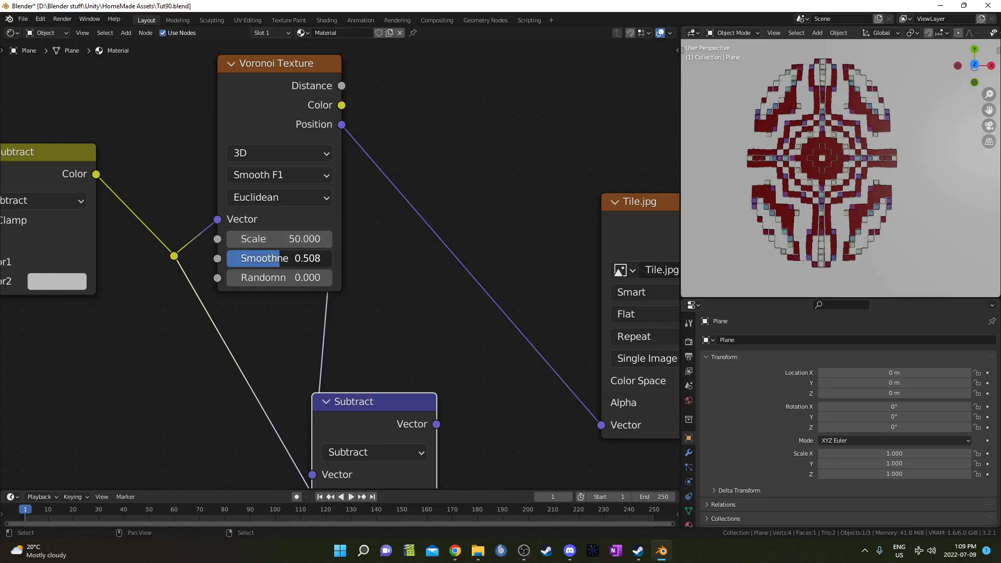
left_click_drag(263, 277, 308, 277)
scroll(890, 154, "down", 3)
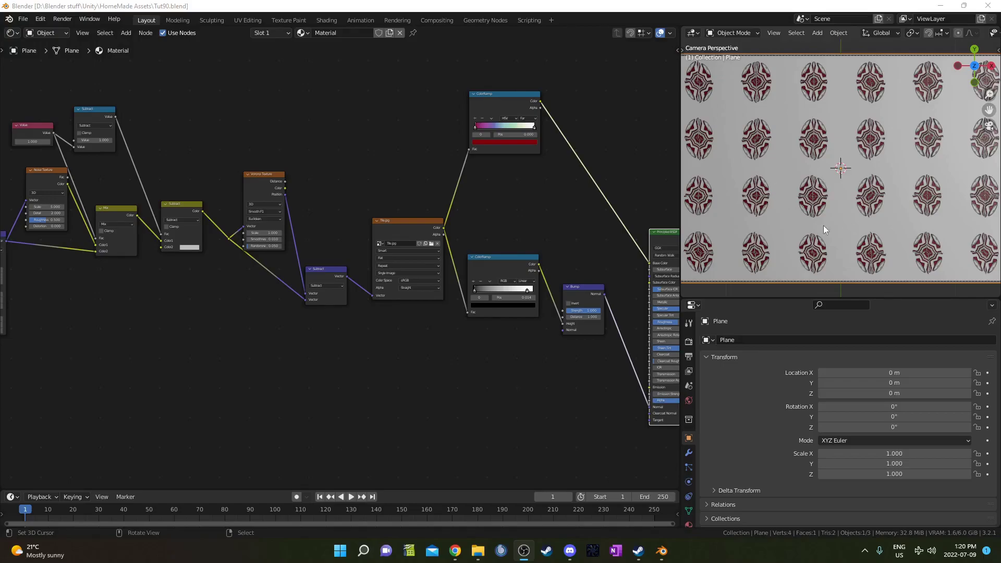
Preview the Voronoi Texture's Color output directly on the plane.
scroll(362, 284, "up", 2)
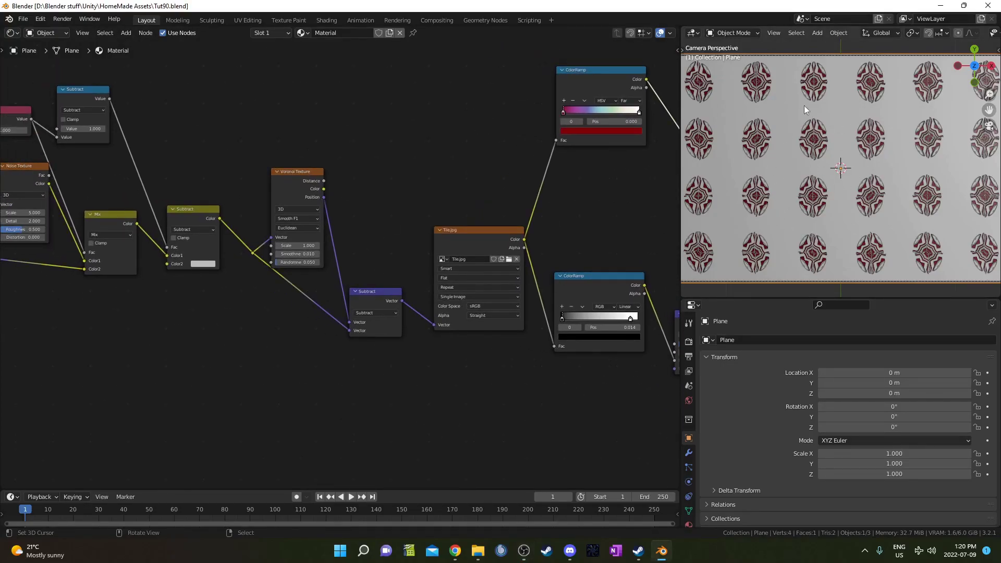
scroll(313, 282, "up", 2)
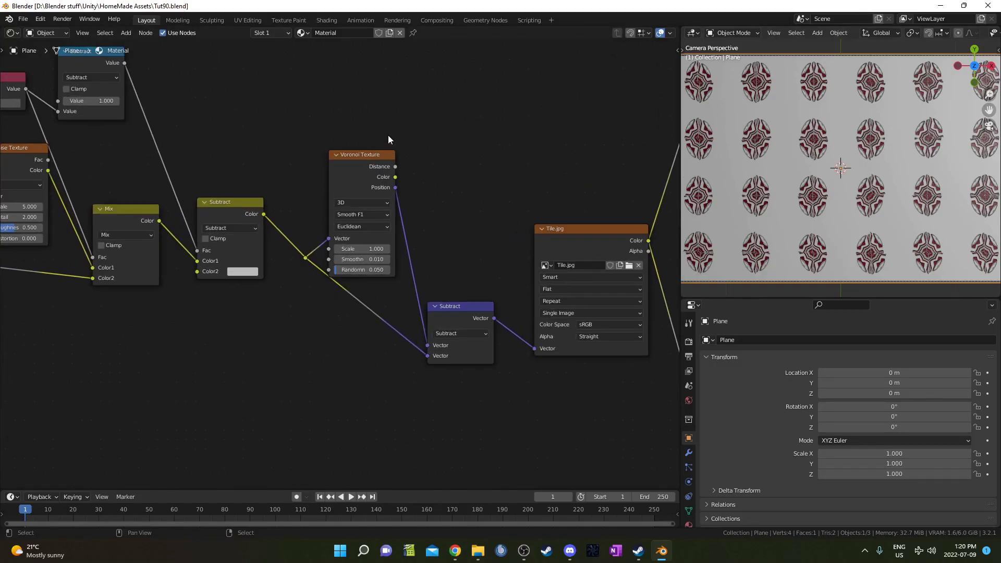
left_click_drag(371, 159, 373, 144)
left_click(365, 146, "ctrl+shift")
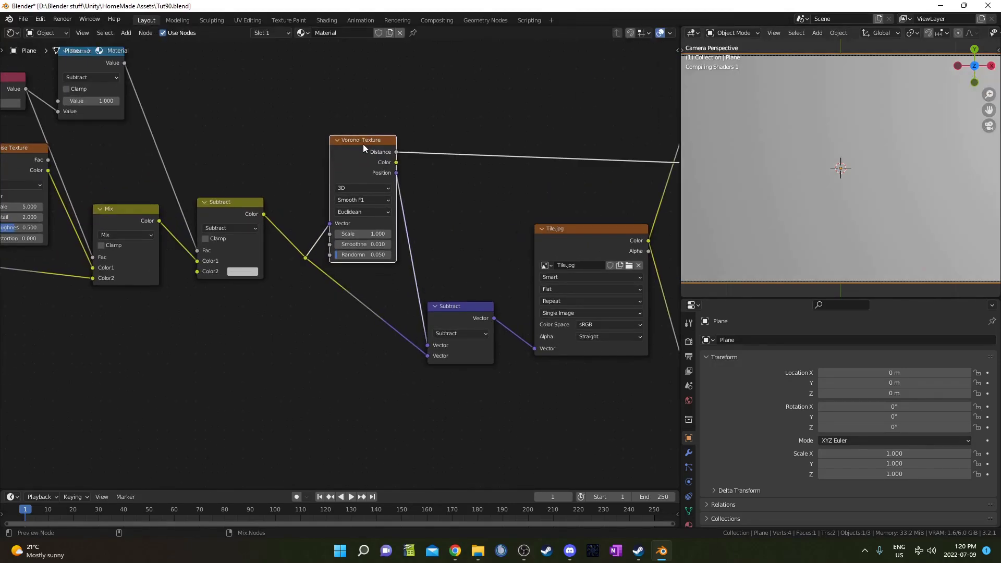
left_click(355, 150, "ctrl+shift")
Insert a ColorRamp node on the link leaving the Voronoi Texture's Color output.
key("shift+a")
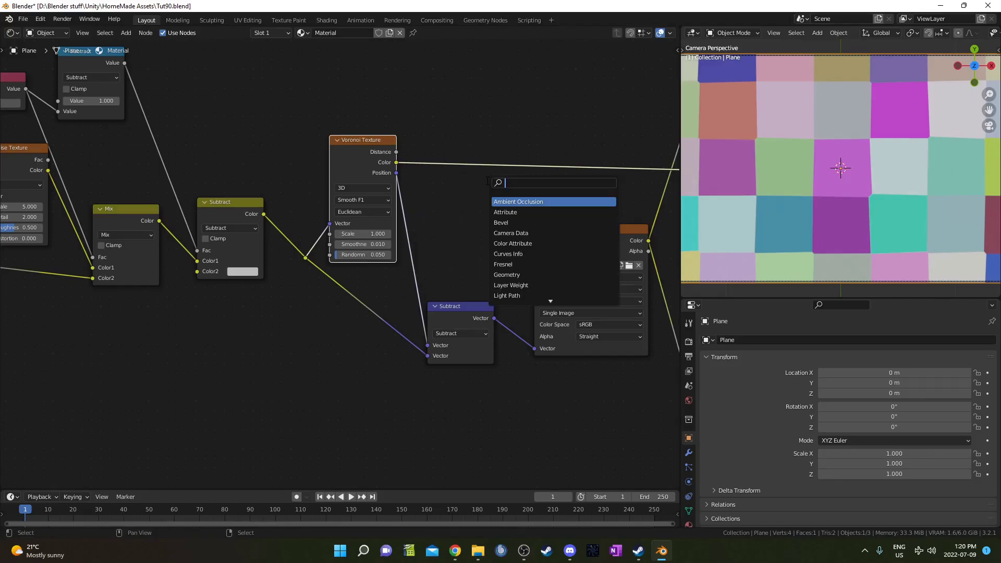
type("color")
key("Return")
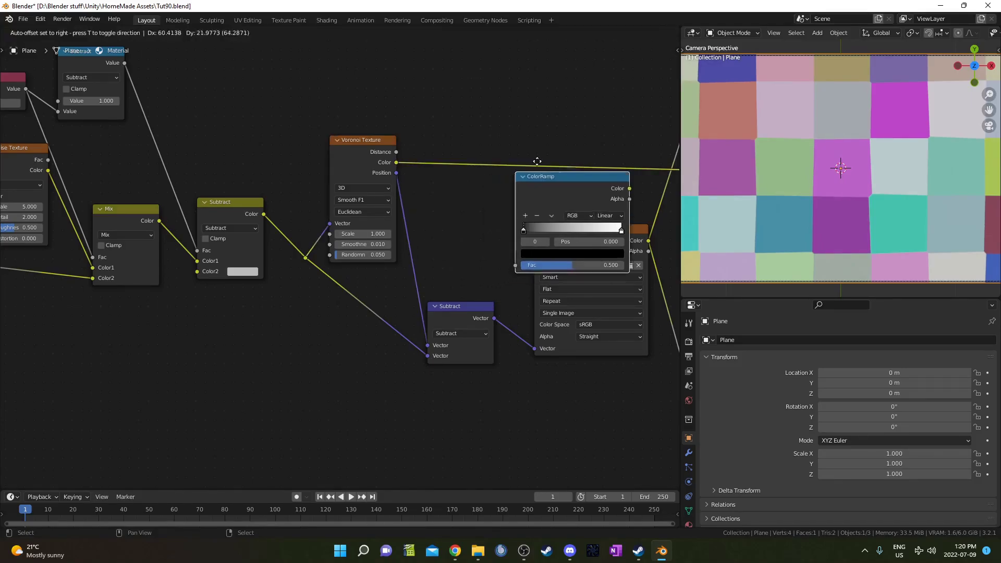
left_click(458, 104)
Set the new ColorRamp to Constant interpolation and move its white stop to 0.468.
scroll(591, 232, "up", 2)
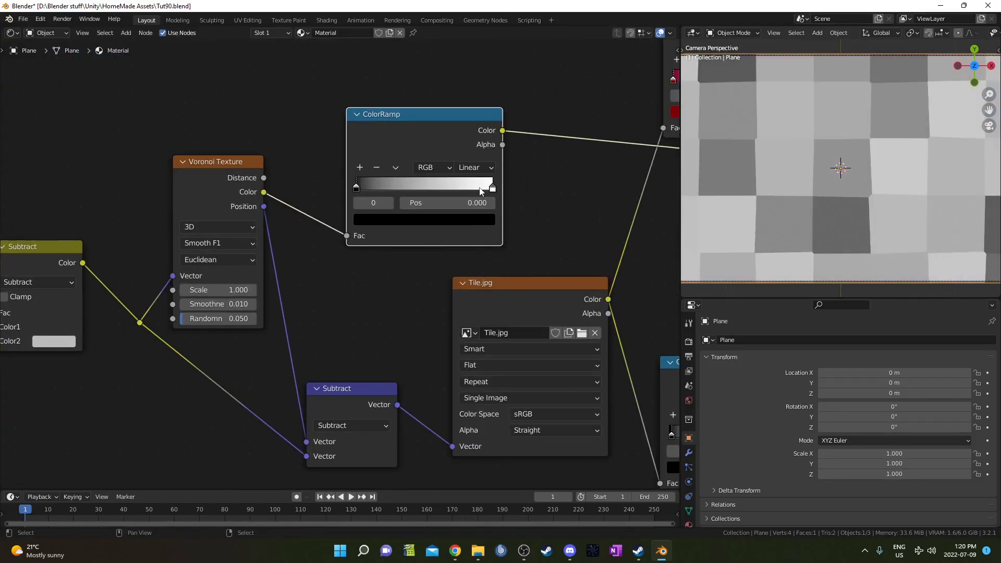
left_click(480, 168)
left_click(483, 238)
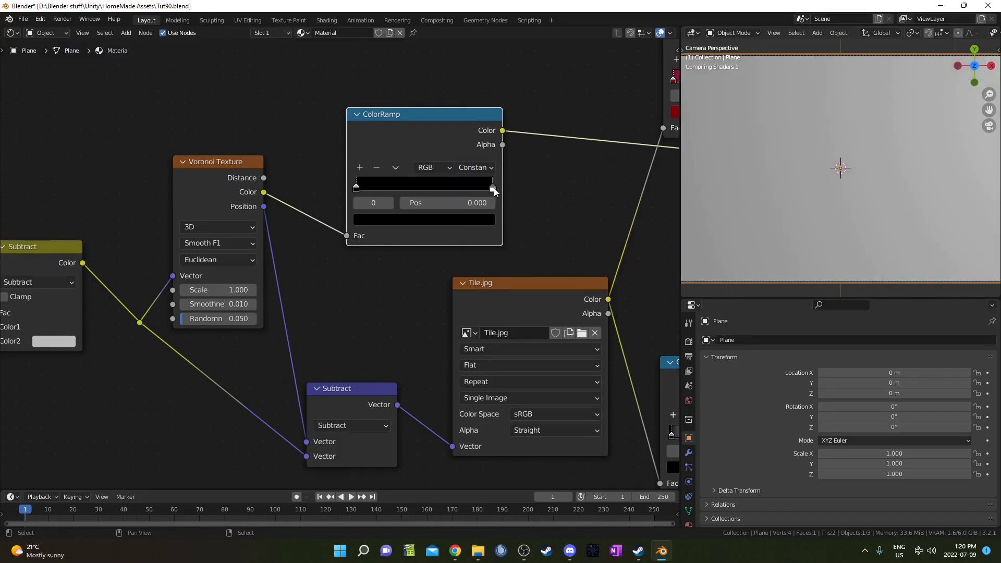
left_click_drag(494, 191, 420, 188)
scroll(831, 114, "down", 1)
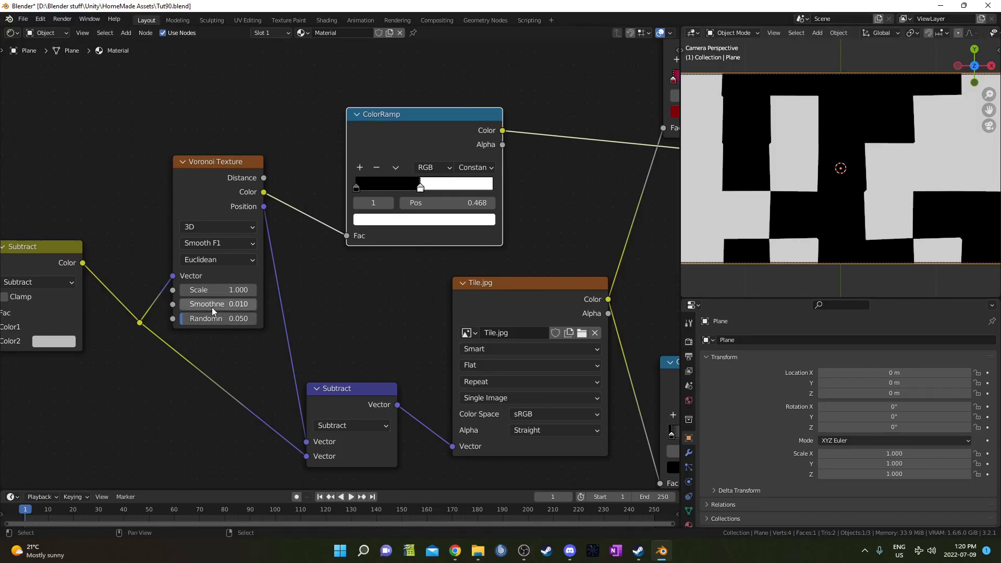
Reset the Voronoi Texture's Smoothness and Randomness to 0.
left_click_drag(212, 307, 212, 319)
type("0")
key("Return")
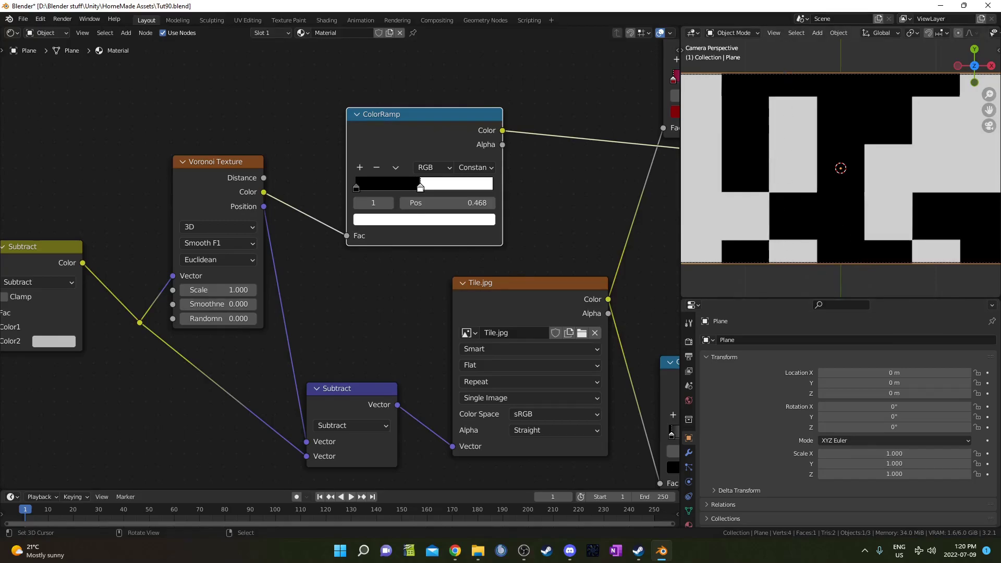
Move the Tile.jpg texture and all nodes after it further downstream to make room.
scroll(145, 247, "down", 3)
left_click_drag(345, 107, 623, 444)
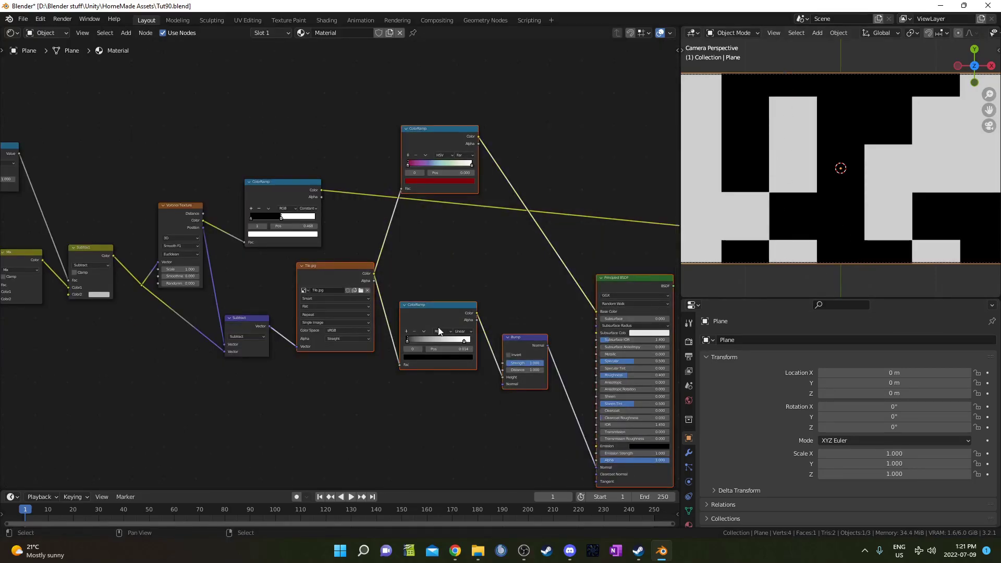
key("g")
left_click(617, 310)
Add a Mix color node on the link after the black-and-white ColorRamp.
scroll(459, 270, "up", 3)
key("shift+a")
left_click(388, 255)
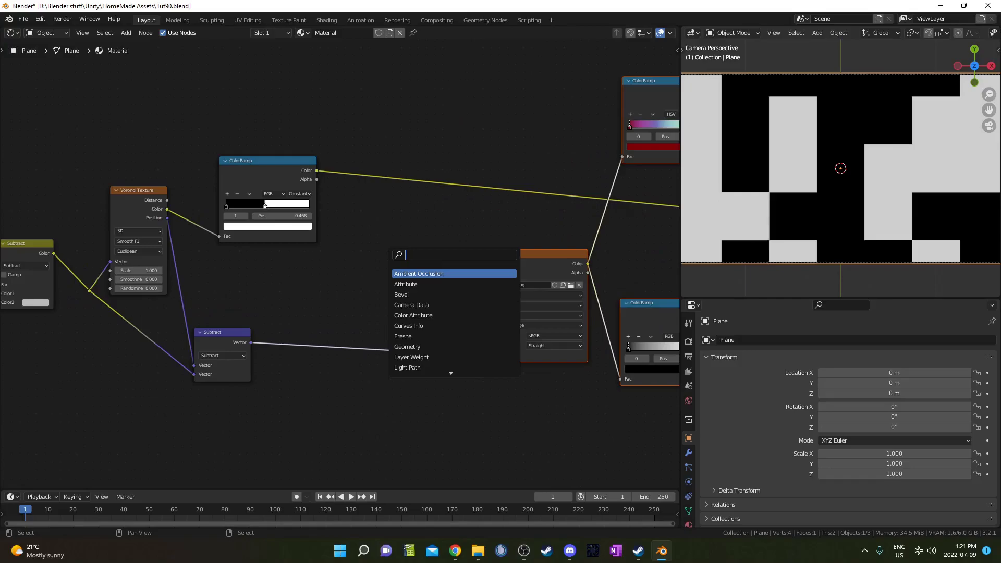
type("mi")
key("Return")
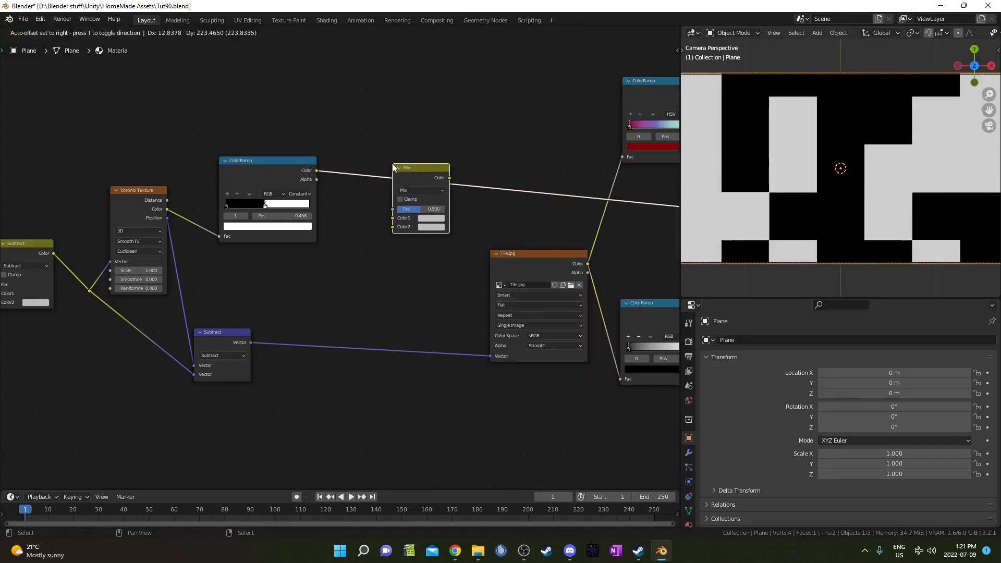
left_click(416, 209)
Route the ColorRamp's Color into the Mix node's Fac and the vector Subtract's output into Color1.
scroll(416, 210, "up", 1)
scroll(416, 209, "up", 2)
left_click_drag(424, 190, 425, 176)
left_click_drag(198, 389, 425, 189)
middle_click_drag(494, 183, 408, 243)
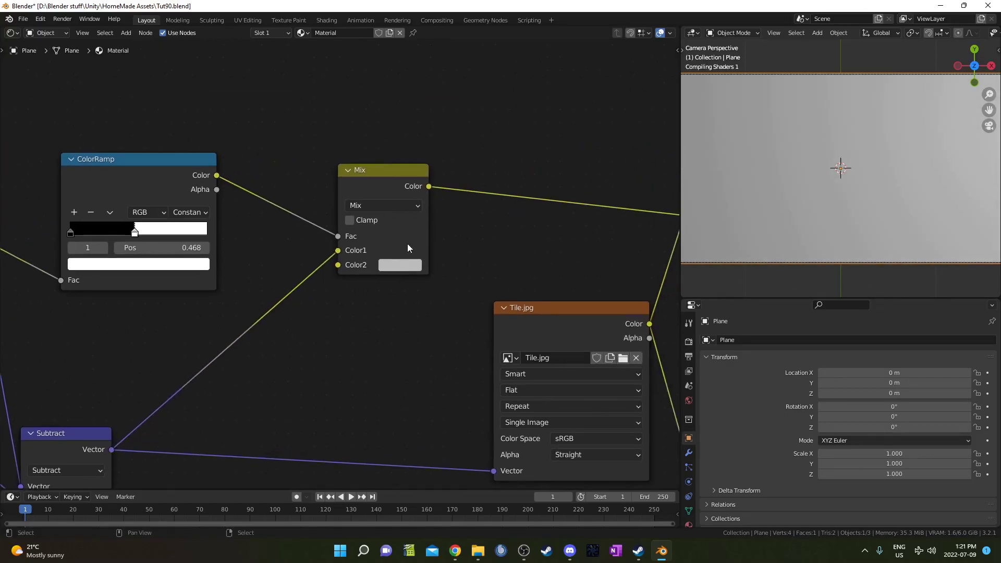
Set the Mix node's Color2 to white (FFFFFF) and connect its output to Tile.jpg's Vector input.
left_click(400, 265)
scroll(448, 144, "up", 6)
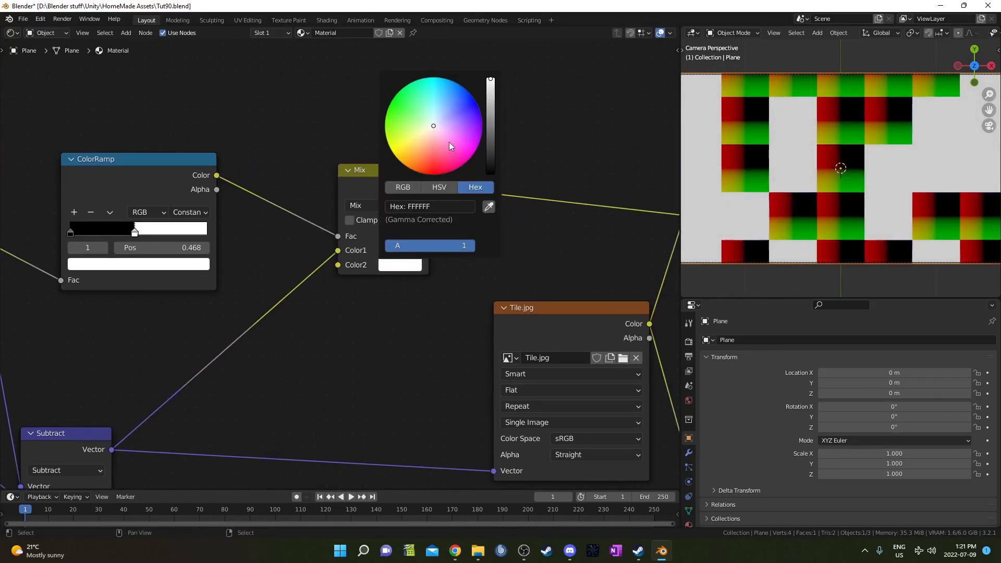
left_click_drag(428, 187, 499, 468)
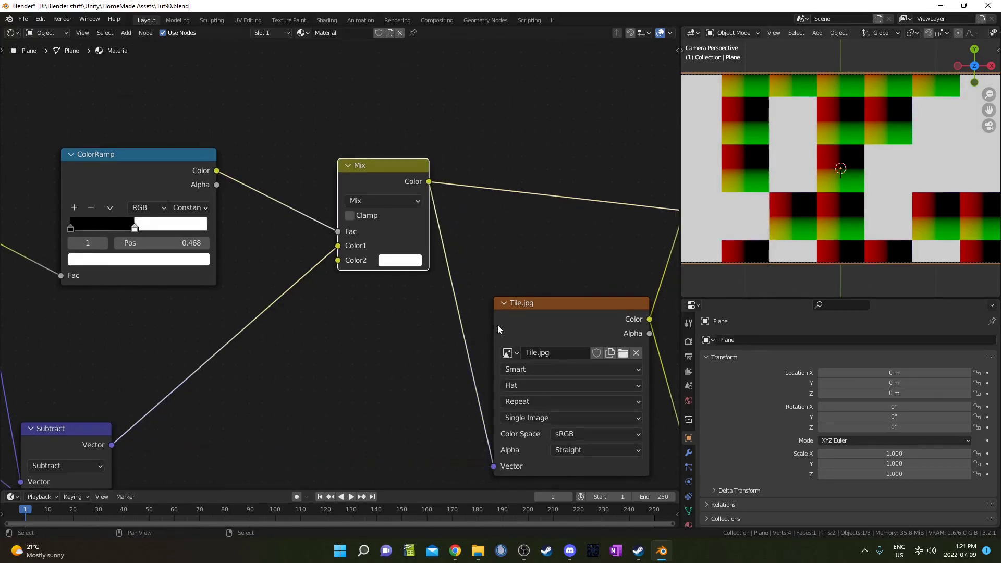
Switch the plane's preview back to the Principled BSDF output.
scroll(498, 324, "down", 3)
middle_click_drag(658, 358, 374, 327)
scroll(373, 328, "down", 8)
middle_click_drag(515, 354, 415, 346)
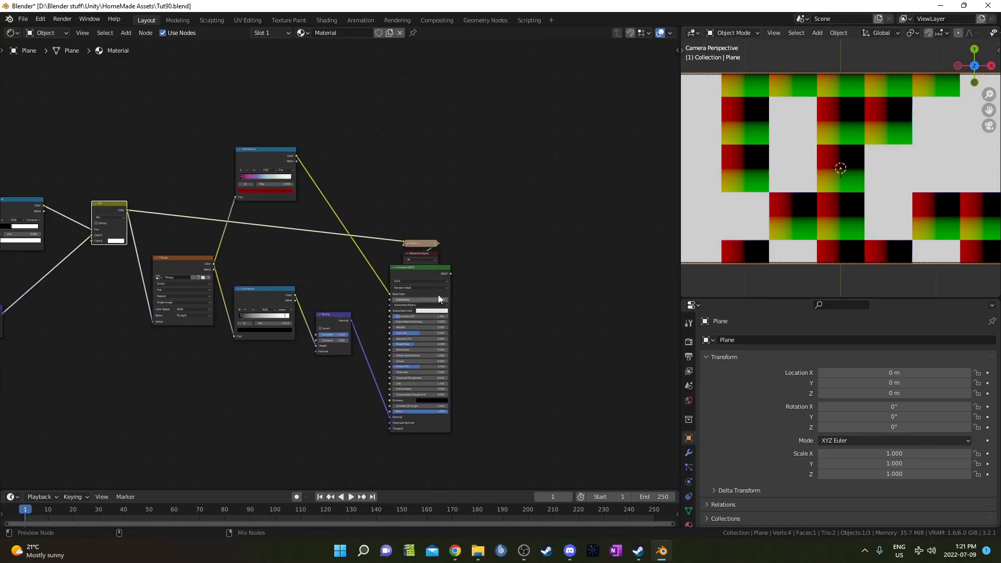
left_click(438, 298, "ctrl+shift")
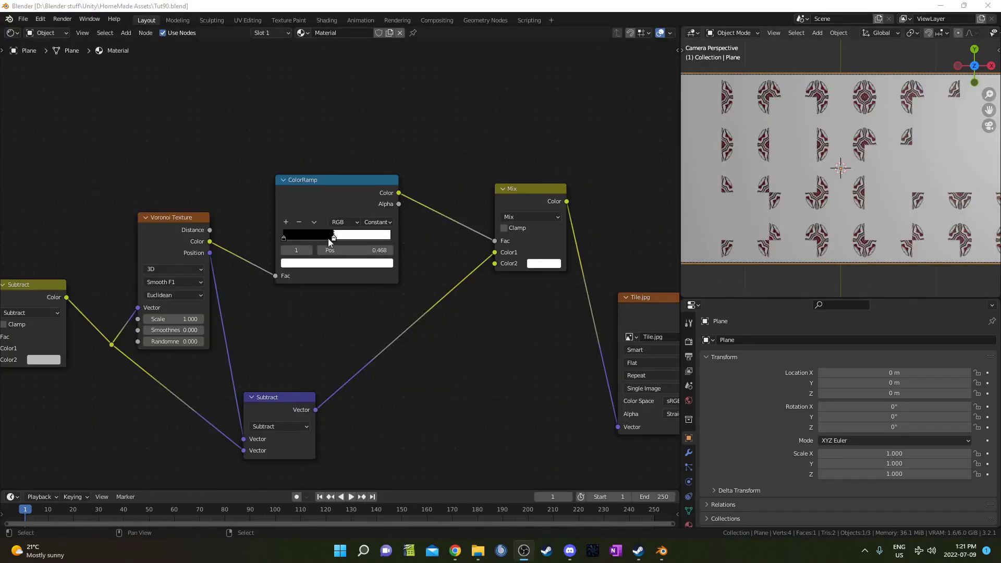
Move the black-and-white ColorRamp's white stop to 0.505.
left_click_drag(329, 241, 337, 240)
middle_click_drag(320, 336, 473, 329)
middle_click_drag(378, 336, 611, 299)
scroll(396, 352, "down", 4)
left_click_drag(149, 332, 135, 332)
key("ctrl+z")
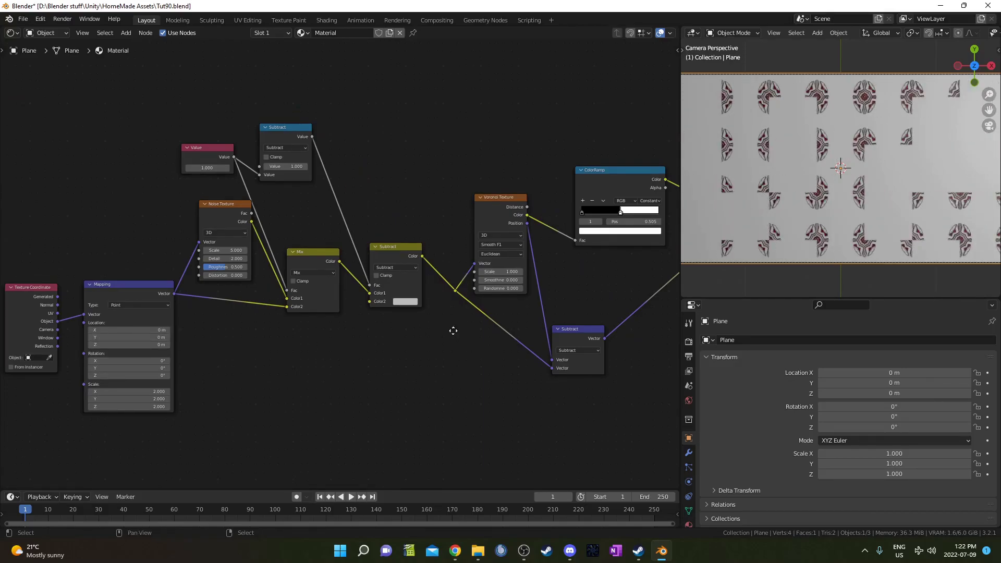
Insert a Vector Math Add node on the link feeding the Voronoi Texture's Vector input.
middle_click_drag(464, 329, 381, 352)
key("shift+a")
left_click(382, 352)
type("vec")
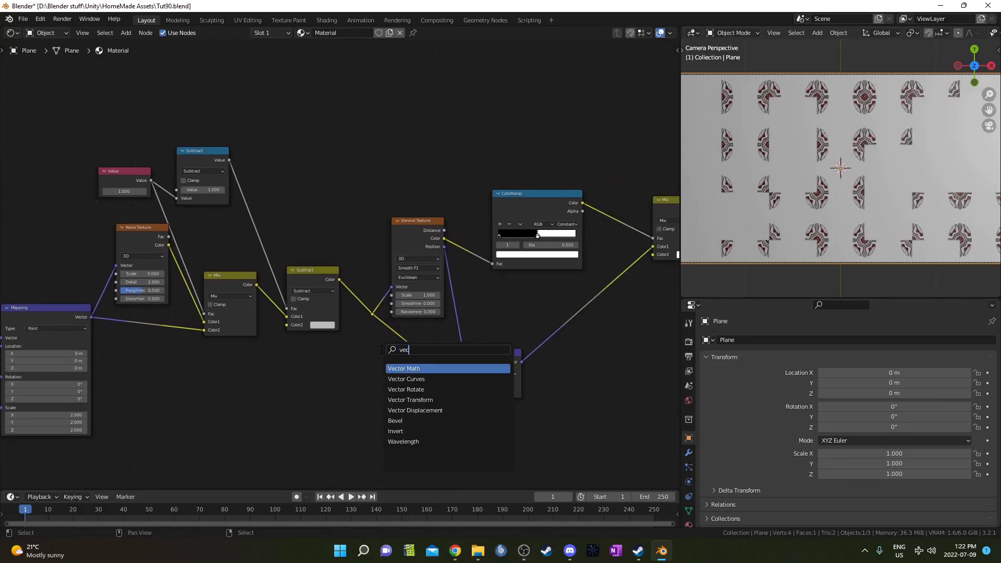
key("Return")
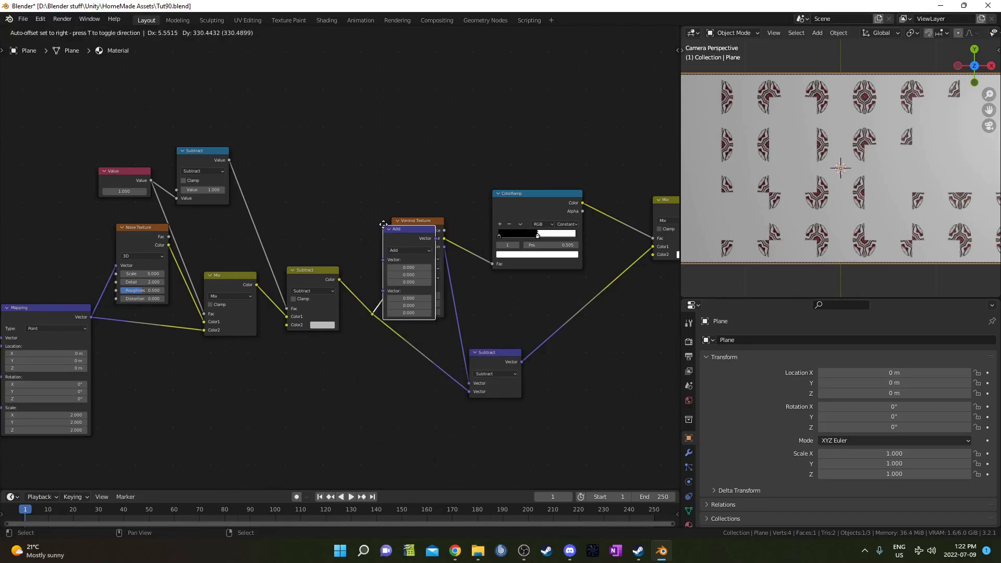
left_click(385, 228)
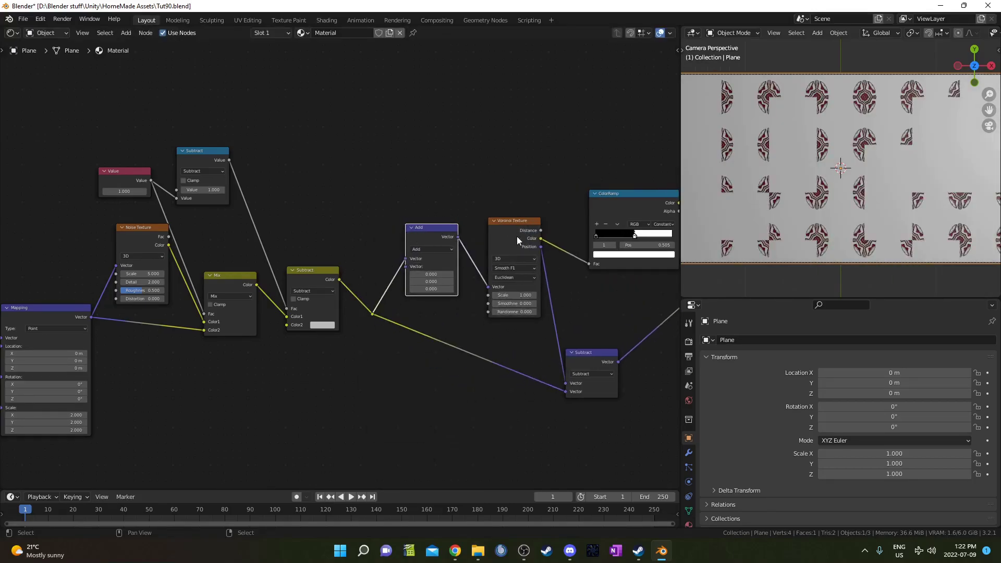
Set all three vector components of the Add node to 0.5.
scroll(494, 251, "up", 1)
left_click(453, 277)
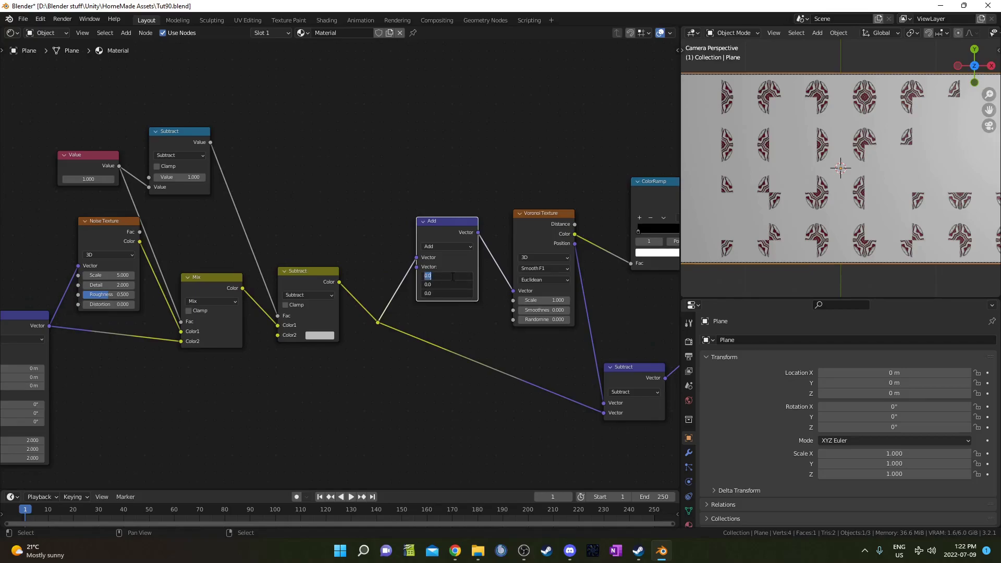
type(".5")
key("Return")
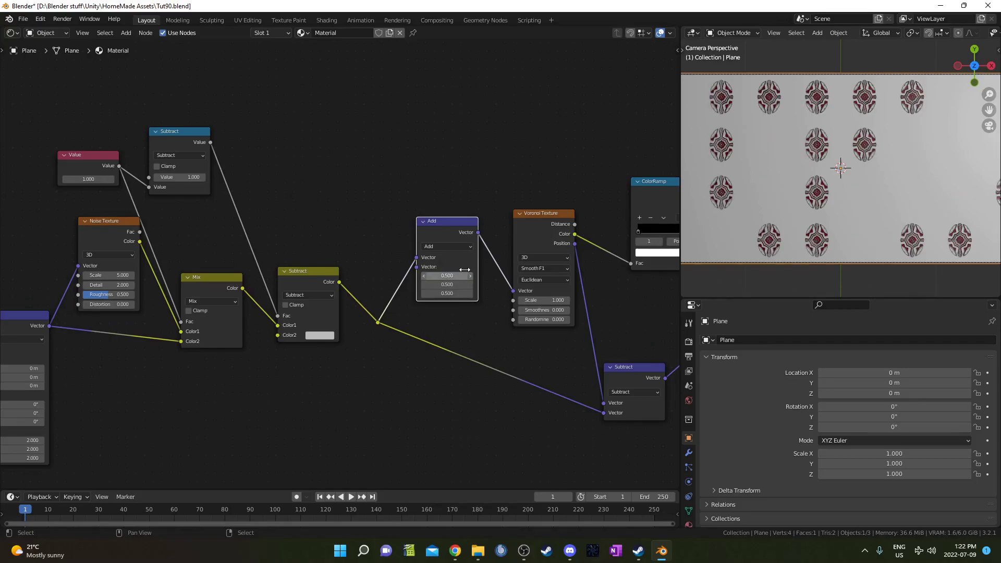
Move the black-and-white ColorRamp's white stop to 0.673.
middle_click_drag(621, 314, 434, 309)
scroll(427, 313, "up", 5)
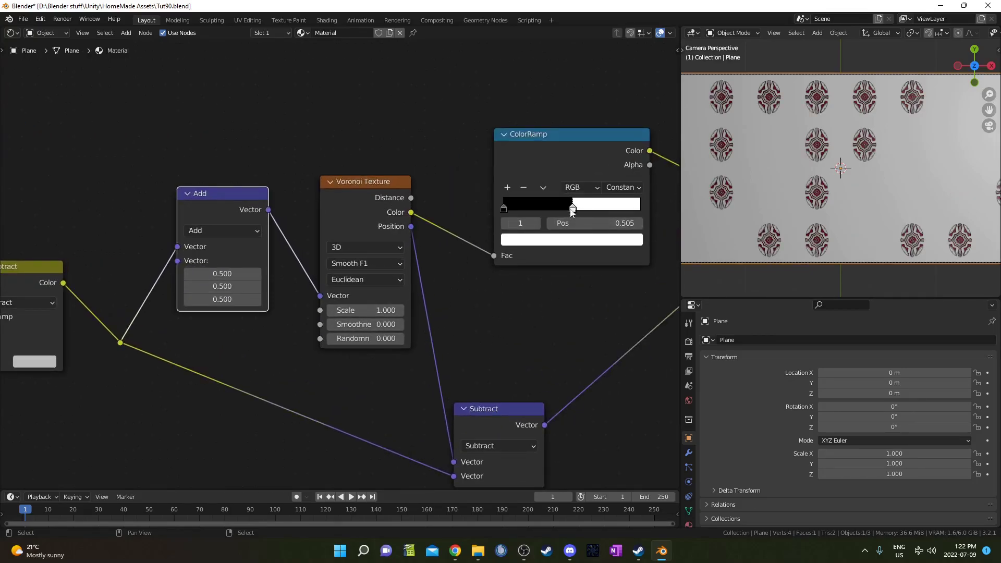
left_click_drag(572, 209, 596, 210)
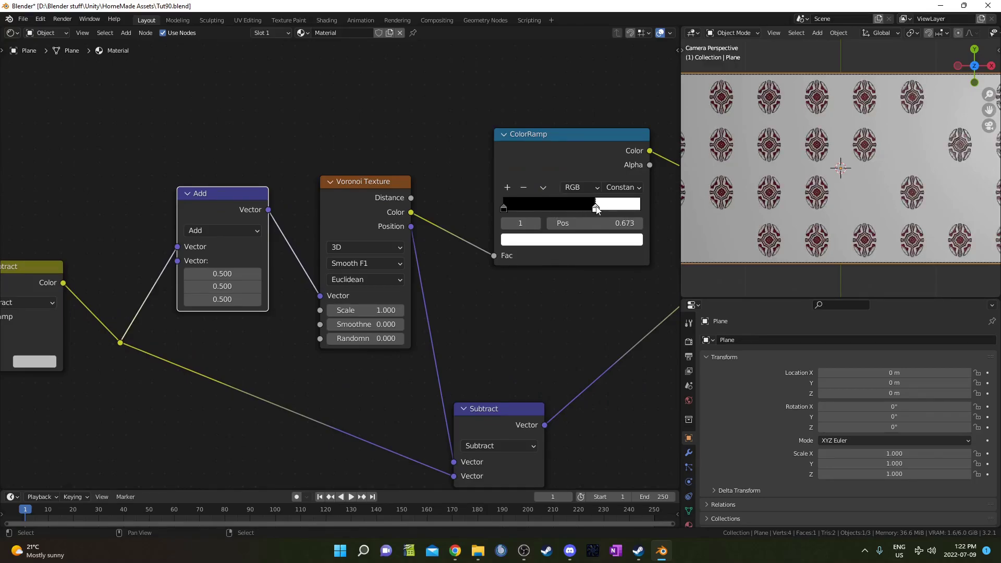
Try a Voronoi Smoothness of 0.050 with a Randomness of 0.100, and return both values to 0.
scroll(255, 388, "up", 2)
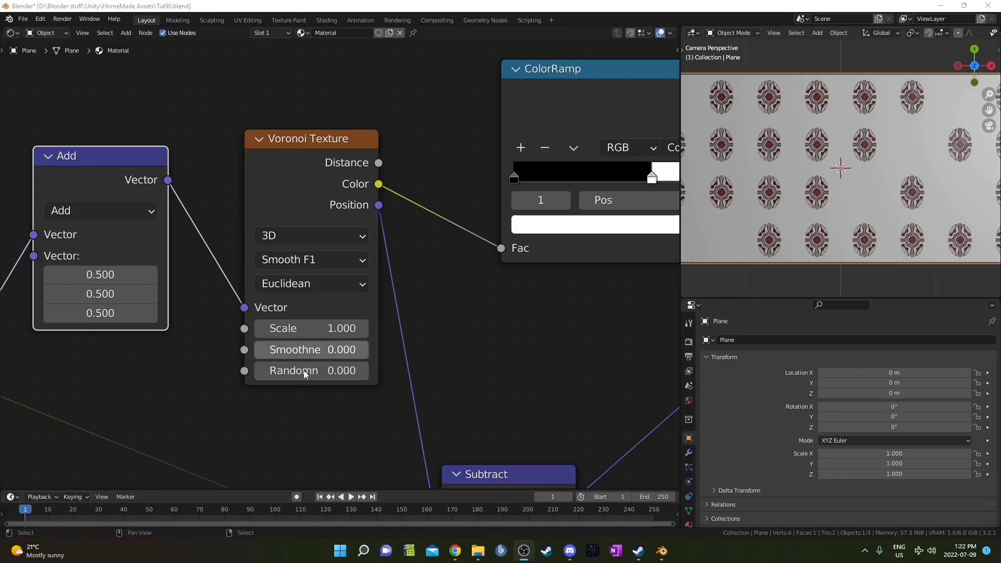
left_click_drag(313, 353, 319, 353)
left_click_drag(271, 374, 265, 372)
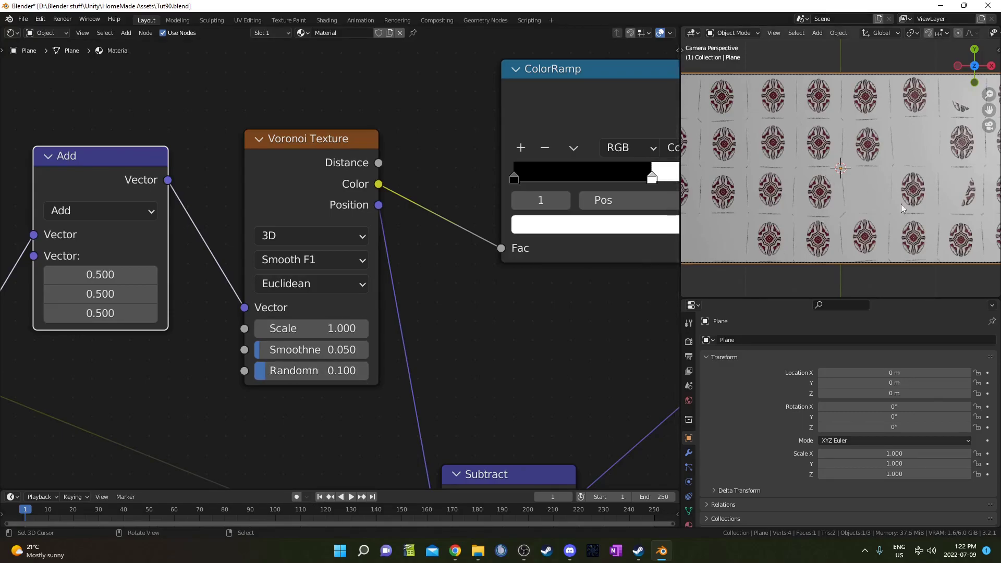
left_click_drag(287, 351, 287, 370)
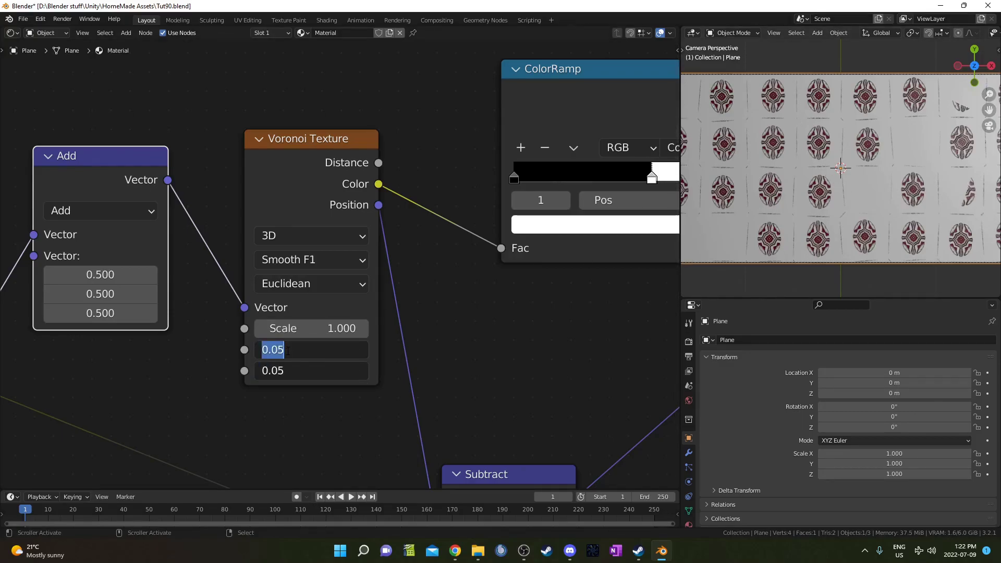
type("0")
key("Return")
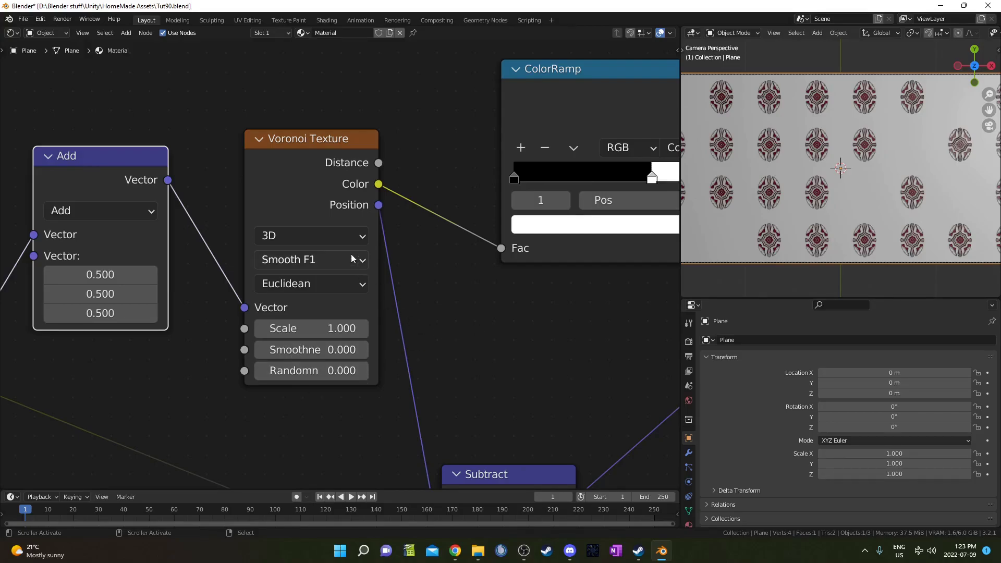
Switch the Voronoi Texture to 4D and set its W value to 6.170.
left_click(349, 238)
left_click(320, 321)
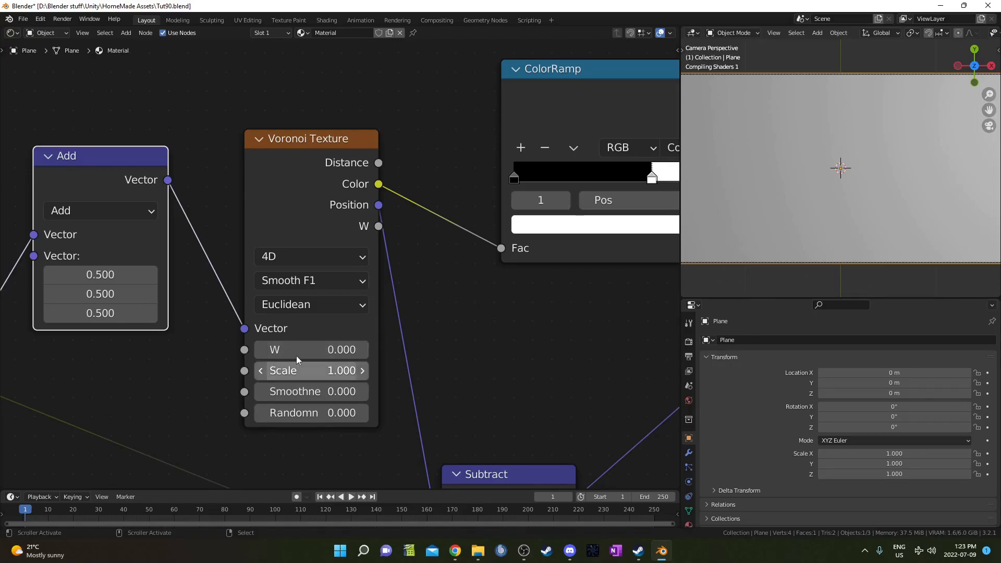
left_click_drag(303, 350, 467, 350)
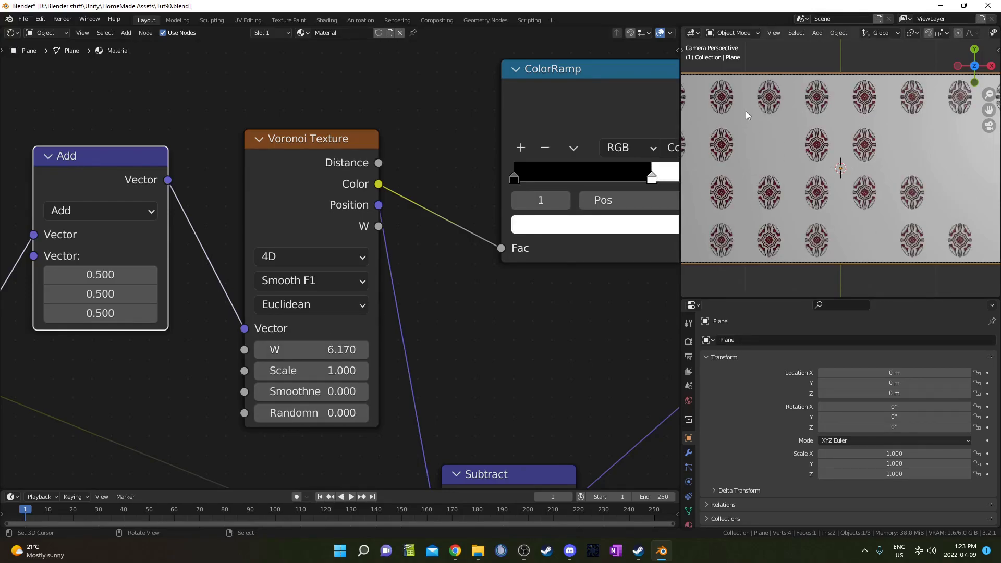
Move the ColorRamp's white stop to 0.368 and increase the Voronoi Texture's W value.
middle_click_drag(547, 297, 446, 316)
left_click_drag(550, 194, 485, 197)
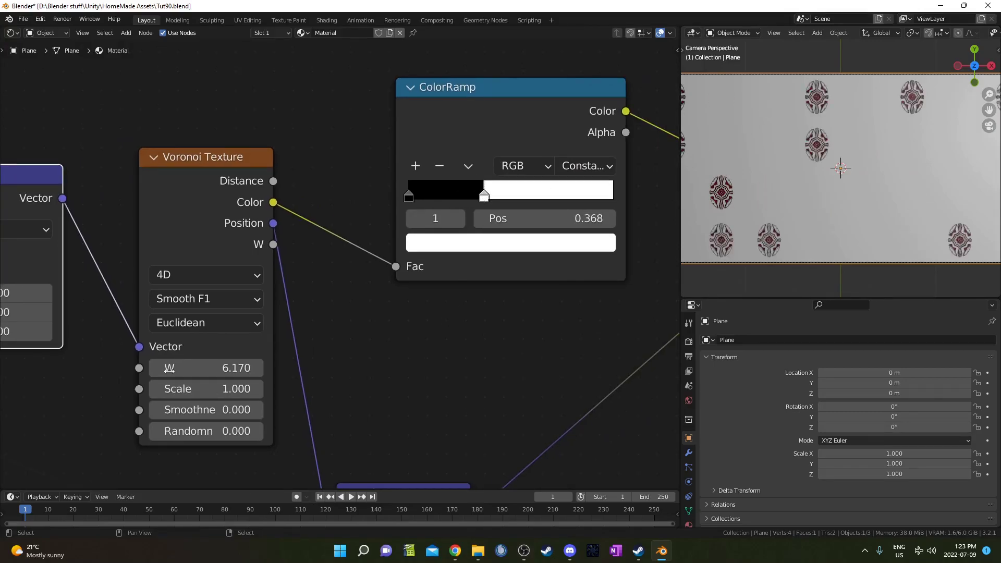
left_click_drag(208, 367, 536, 367)
scroll(782, 182, "down", 3)
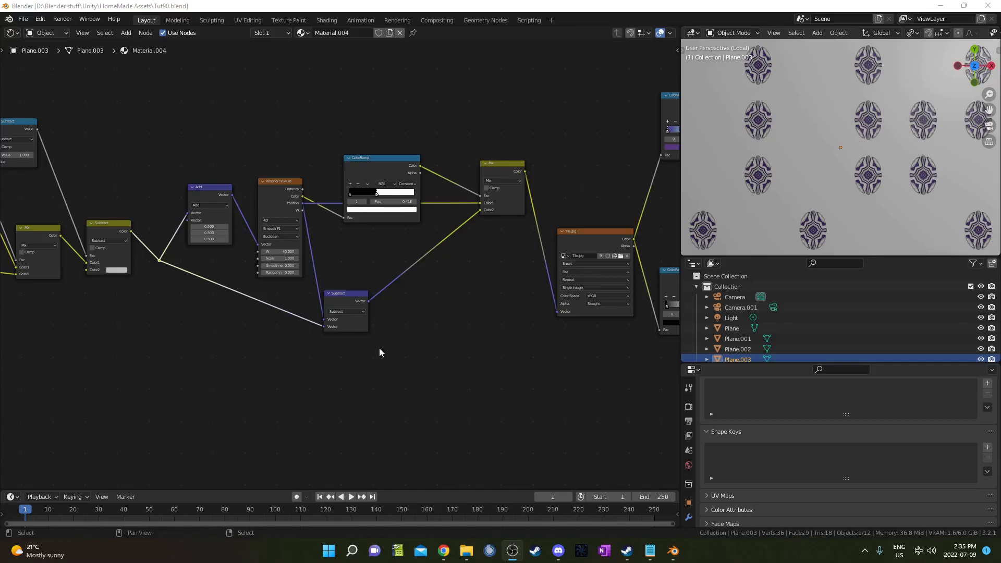
Delete the vector Subtract node between the Voronoi Texture and the Mix node in Material.004.
scroll(365, 346, "up", 1)
left_click_drag(324, 263, 386, 343)
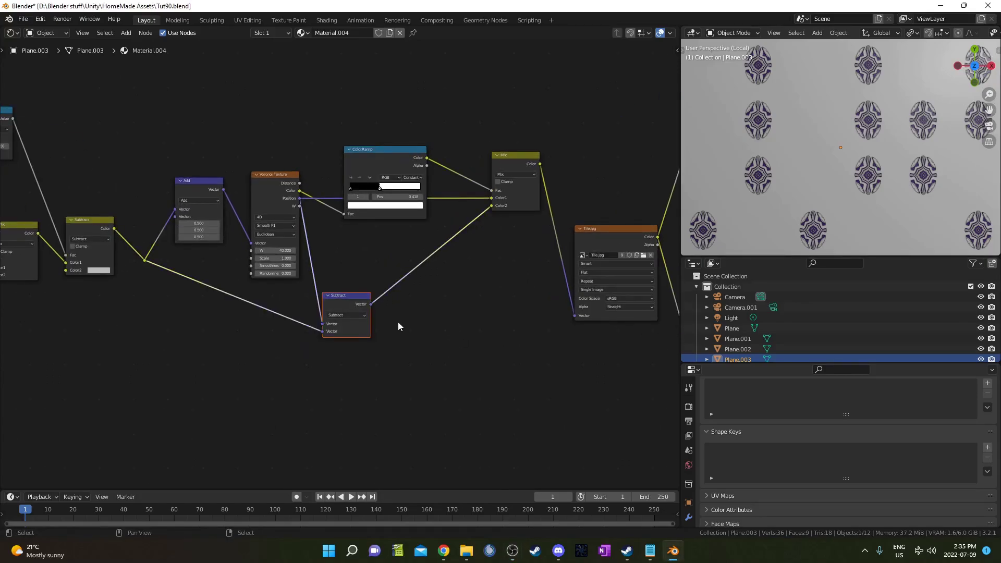
key("x")
middle_click_drag(456, 256, 451, 331)
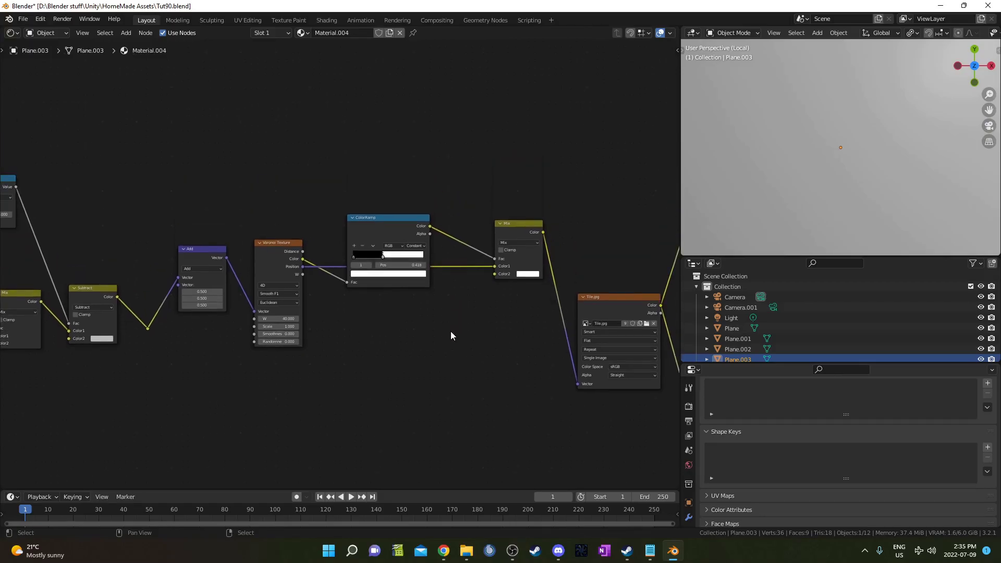
Set the Voronoi Texture's Scale to 20 and move the ColorRamp's white stop to 0.982.
scroll(451, 330, "up", 6)
scroll(440, 332, "up", 2)
middle_click_drag(224, 384, 319, 333)
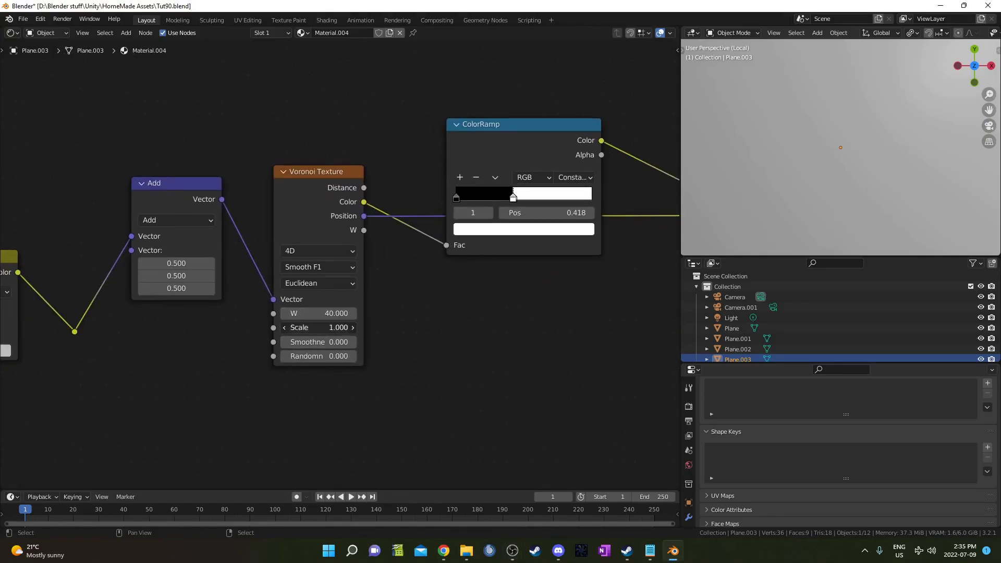
left_click(319, 328)
type("20")
key("Return")
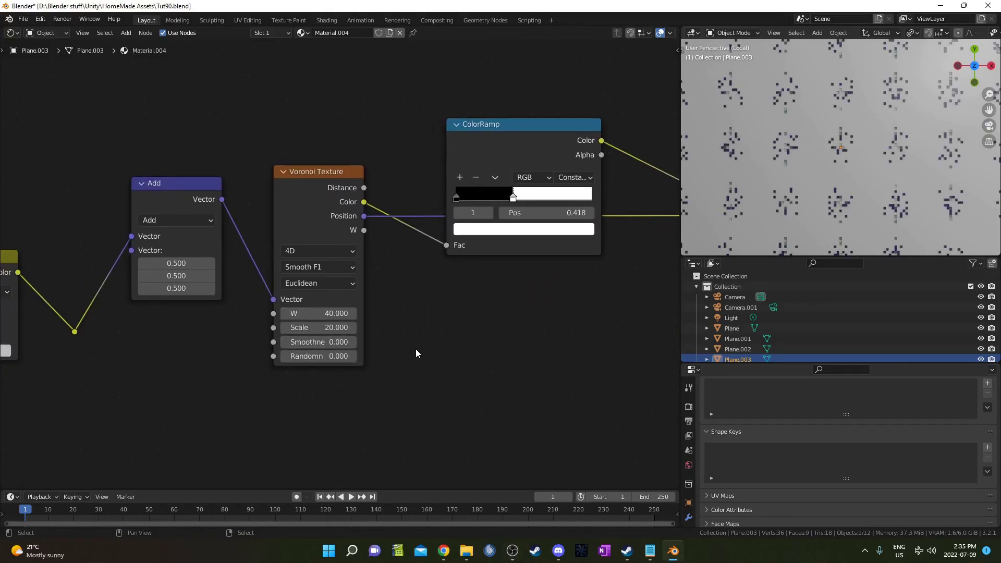
middle_click_drag(561, 334, 470, 389)
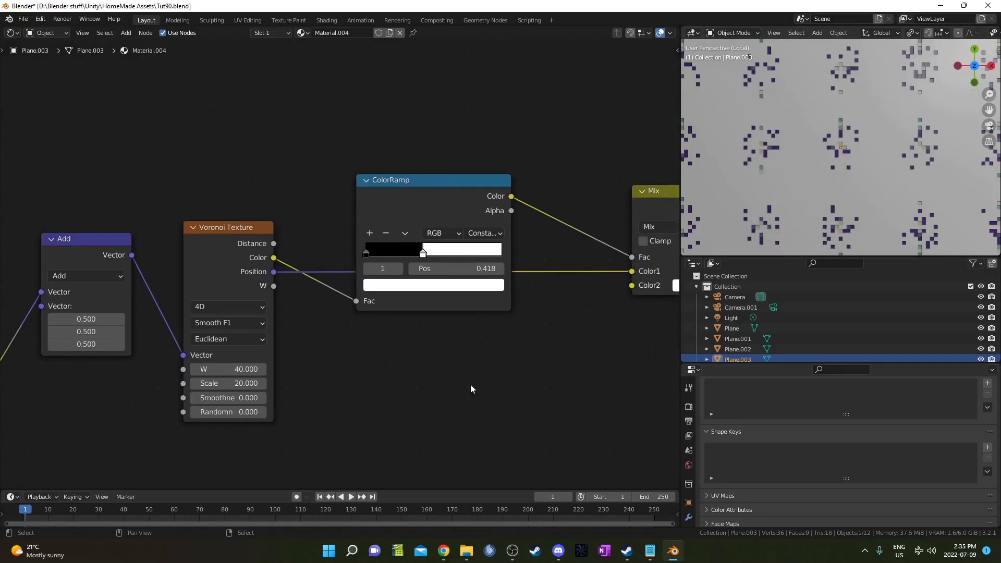
left_click_drag(431, 255, 499, 255)
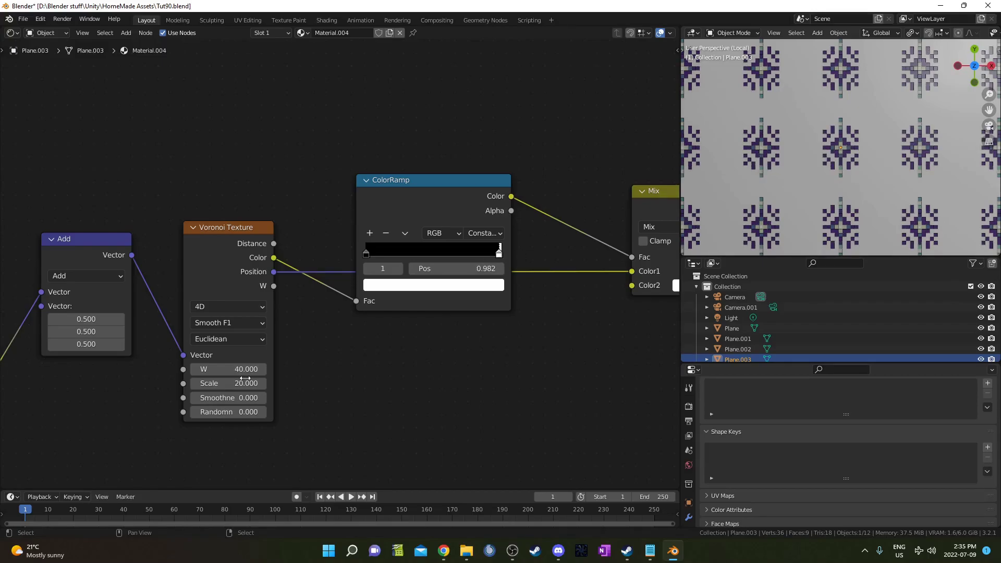
Try a Voronoi Scale of 40.900 with a lower ColorRamp white stop, undo the stop move, and return the Scale to 20.
left_click_drag(245, 380, 292, 384)
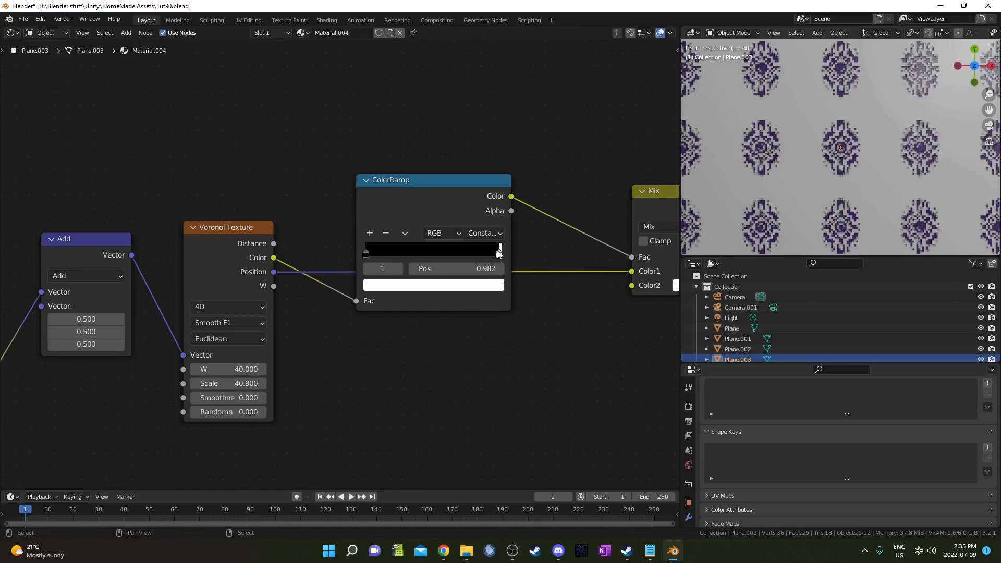
mouse_move(452, 255)
left_mouse_down()
mouse_move(374, 259)
mouse_move(435, 255)
left_mouse_up()
key("ctrl+z")
left_click(236, 380)
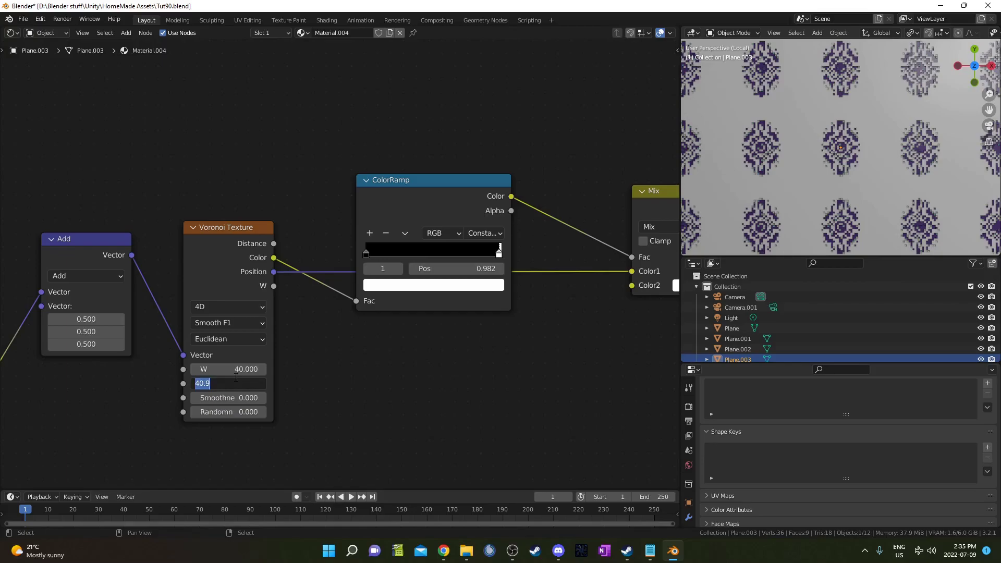
type("20")
key("Return")
Set the Voronoi Texture's Smoothness to 0.2 and move the ColorRamp's white stop to 0.427.
scroll(247, 412, "up", 1)
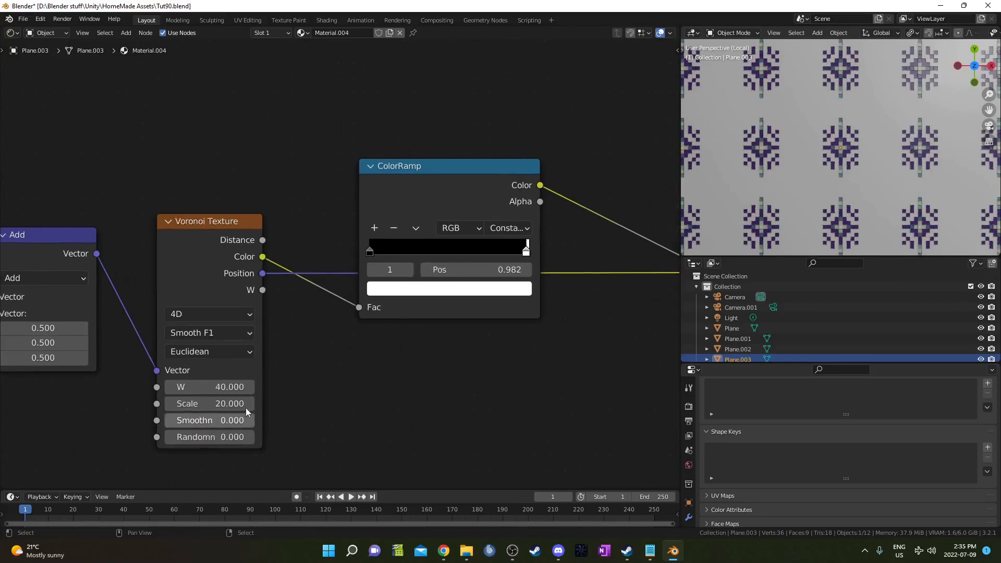
left_click(207, 421)
type(".2")
key("Return")
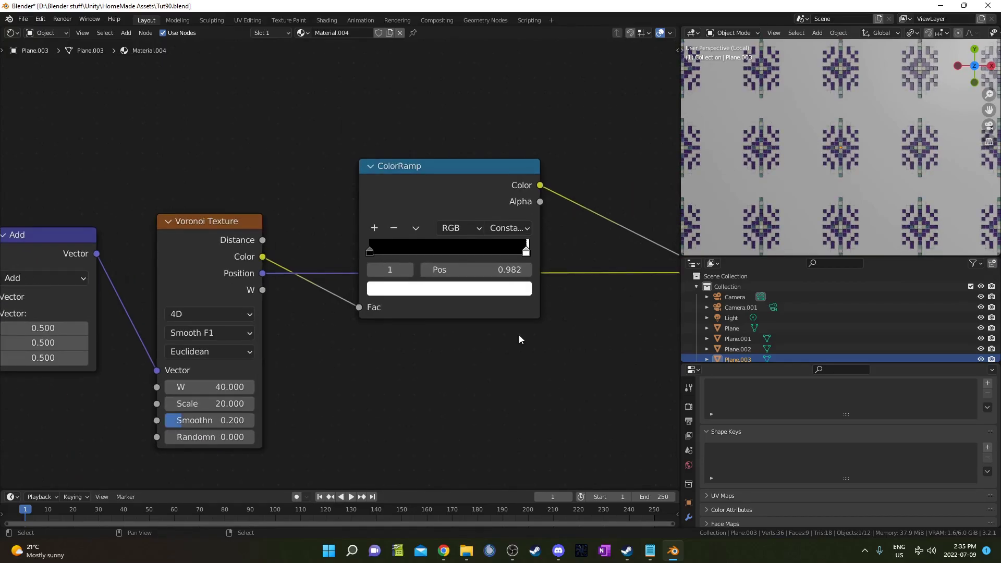
scroll(887, 182, "up", 5)
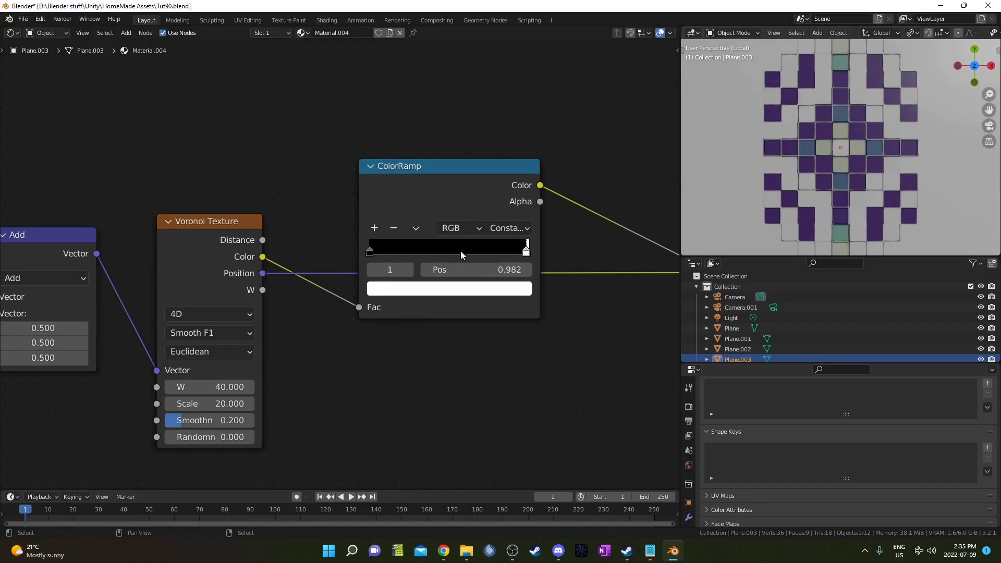
left_click_drag(528, 254, 438, 253)
scroll(779, 154, "down", 6)
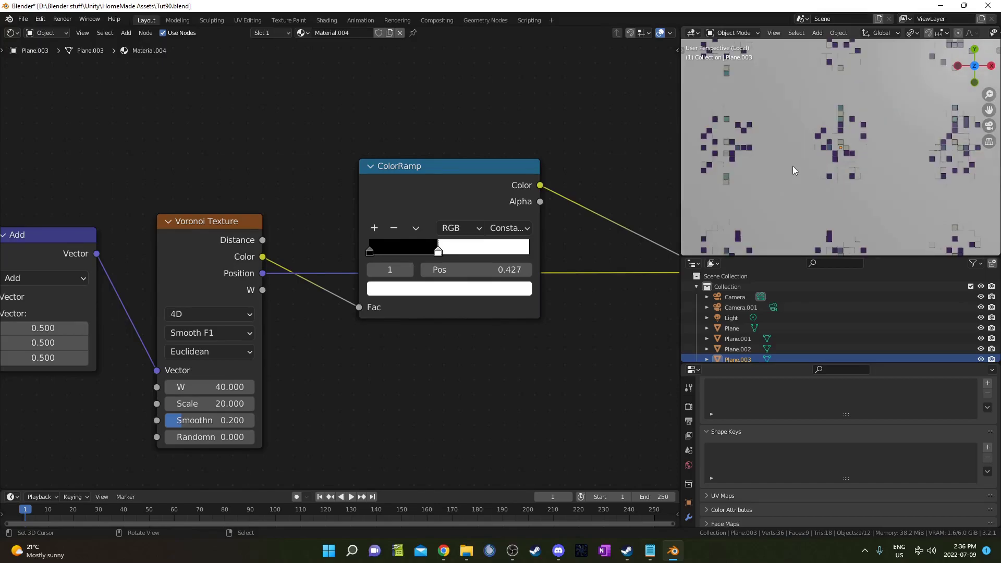
Set the Voronoi Texture's Scale to 10 to enlarge the tiles.
middle_click_drag(513, 345, 386, 344)
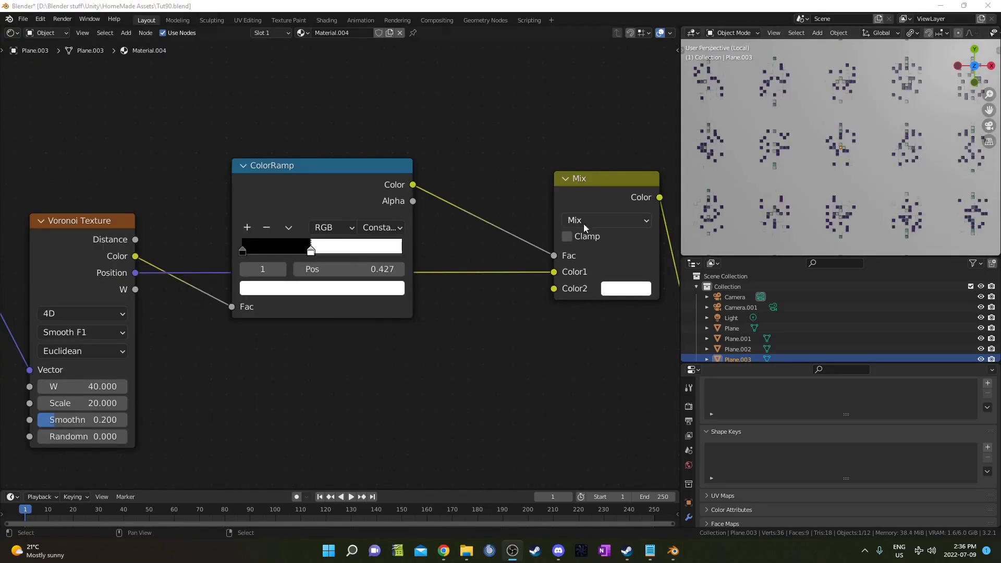
middle_click_drag(135, 337, 270, 312)
left_click(211, 379)
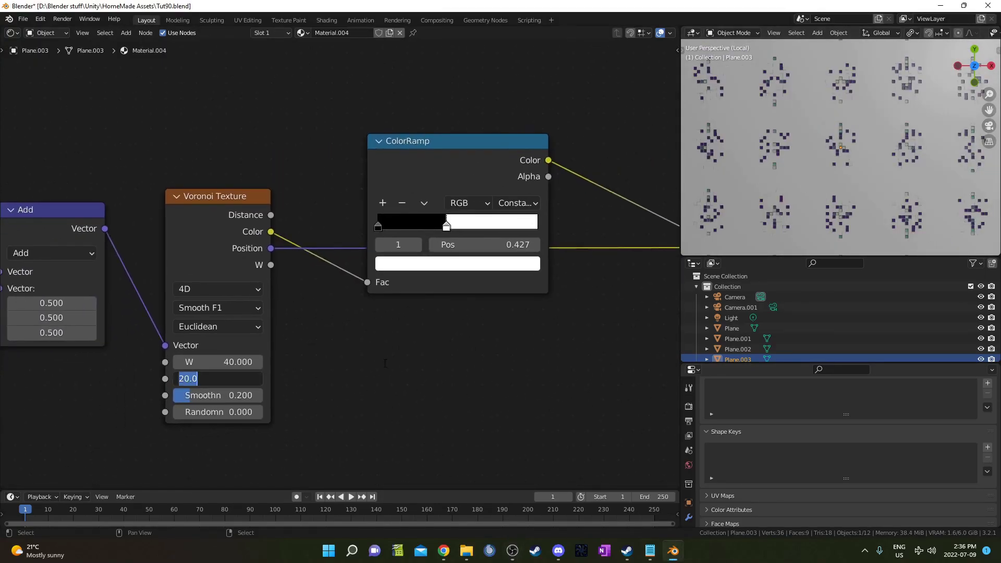
type("10")
key("Return")
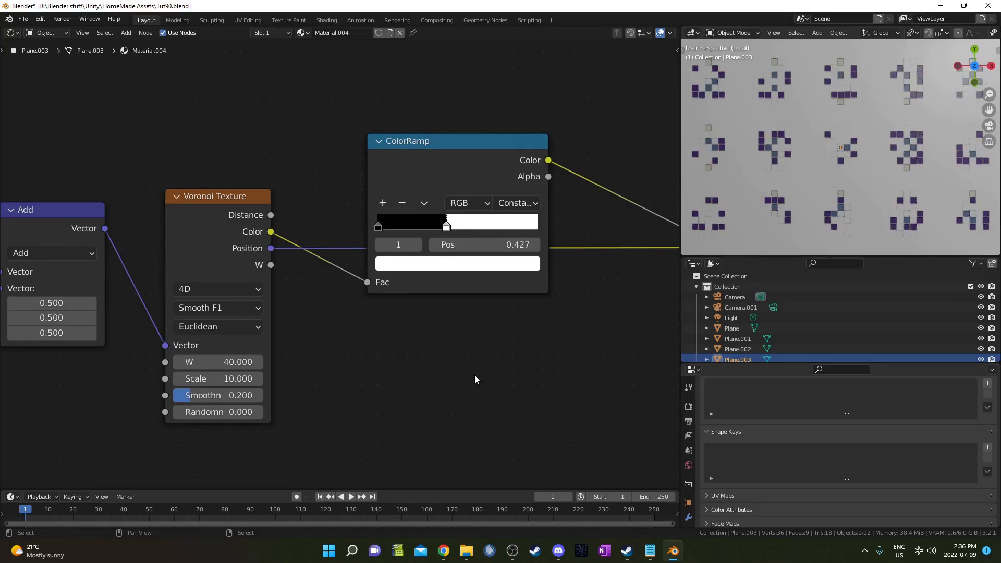
Raise the Voronoi Texture's Randomness to 0.200 with the ColorRamp's white stop at 1.000, and bring the stop back to 0.600.
middle_click_drag(475, 380, 309, 372)
left_click_drag(280, 221, 380, 220)
left_click_drag(66, 406, 94, 406)
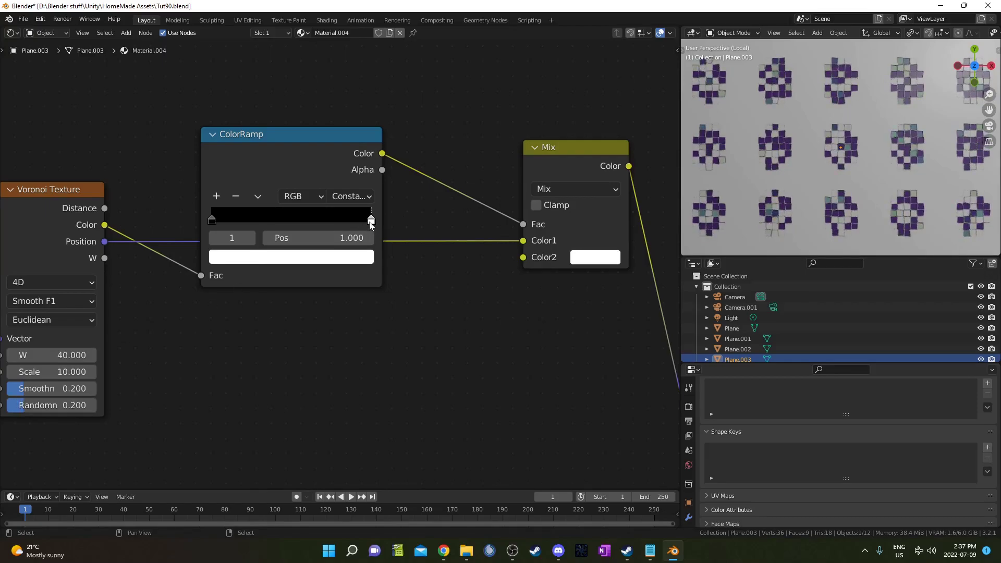
left_click_drag(346, 220, 319, 284)
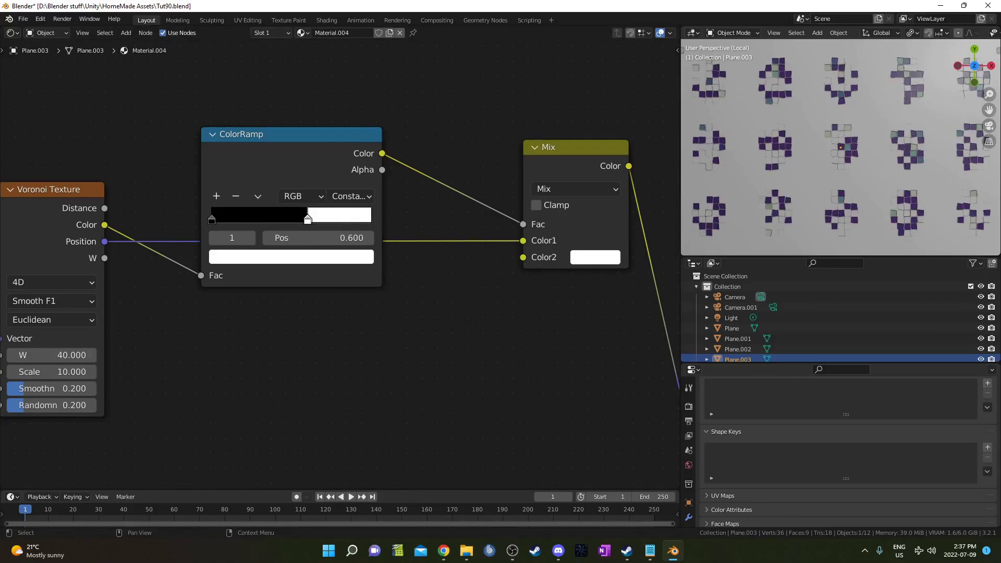